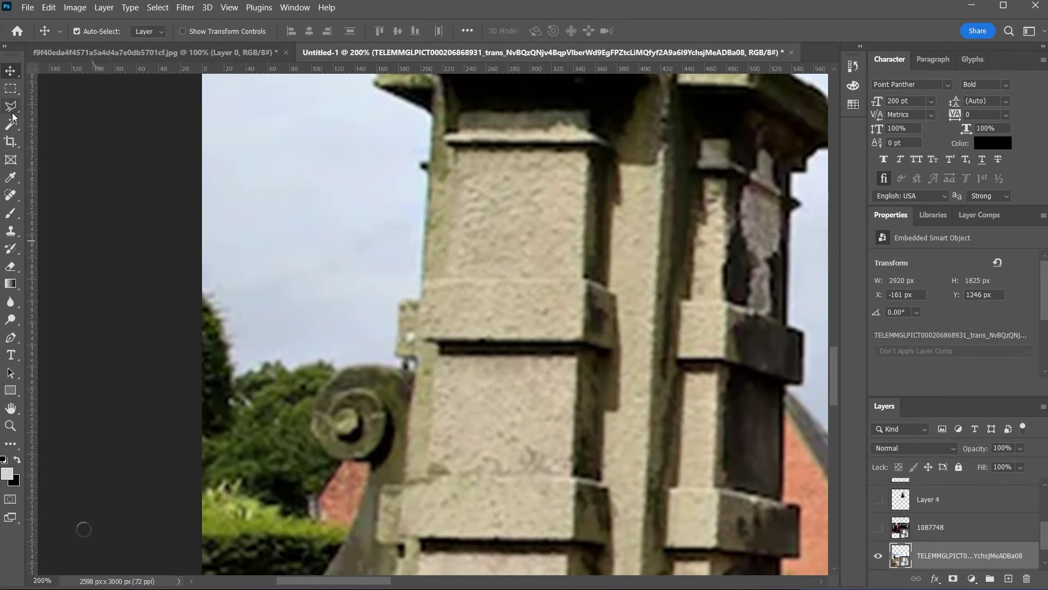
Start the path at the left pillar, tracing its edge up to the cornice
{"action": "left_click", "coordinate": [11, 337]}
{"action": "left_click", "coordinate": [191, 285]}
{"action": "left_click", "coordinate": [207, 295]}
{"action": "left_click", "coordinate": [219, 316]}
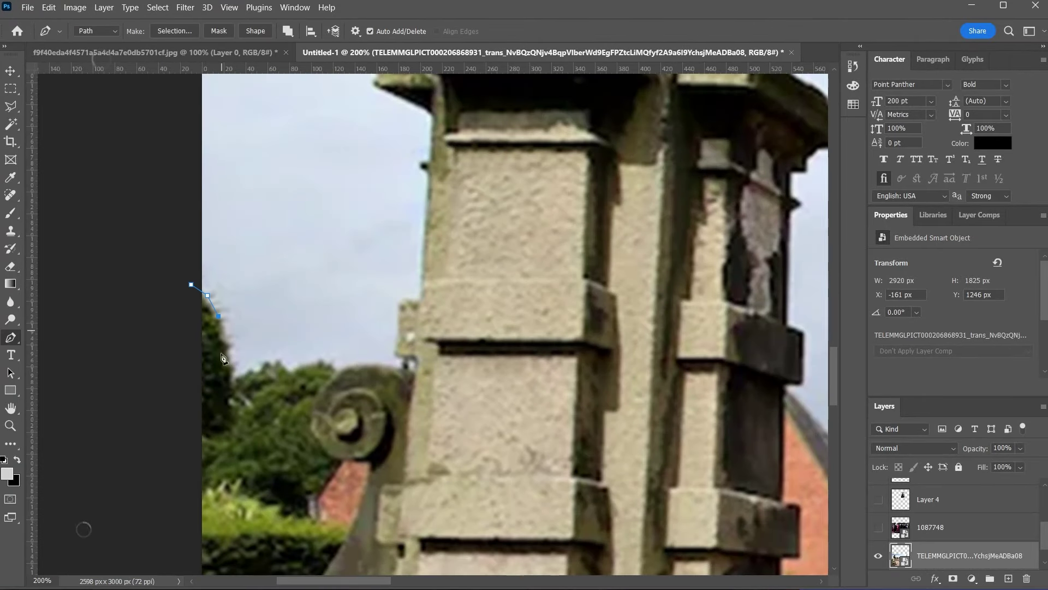
{"action": "scroll", "coordinate": [431, 167], "scroll_direction": "up", "scroll_amount": 5}
{"action": "left_click", "coordinate": [427, 257]}
{"action": "left_click", "coordinate": [367, 229]}
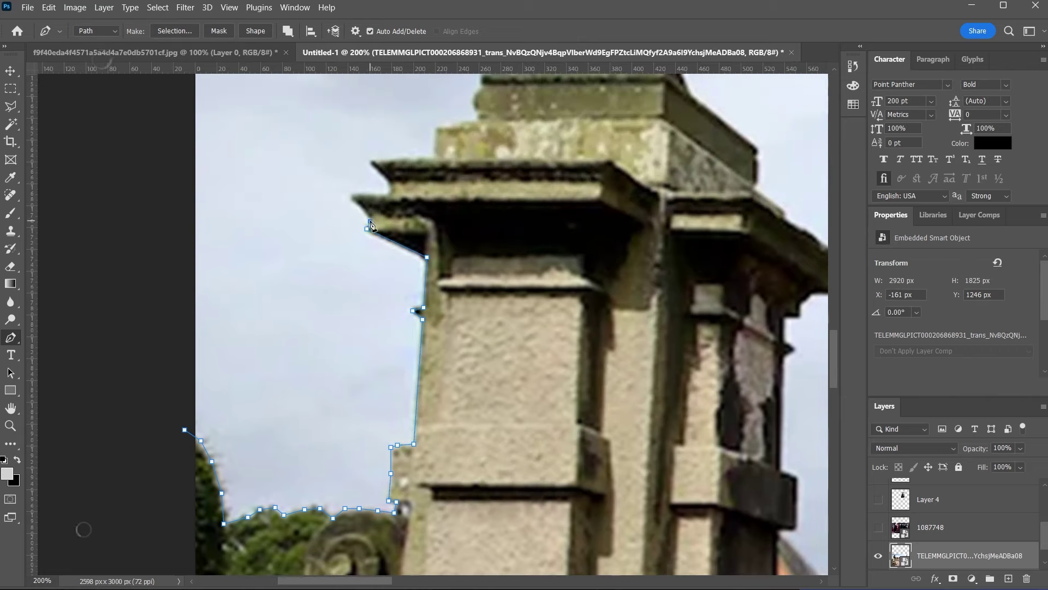
Continue the path around the left pillar's carved top
{"action": "left_click", "coordinate": [476, 117]}
{"action": "left_click", "coordinate": [475, 105]}
{"action": "left_click", "coordinate": [477, 90]}
{"action": "left_click", "coordinate": [484, 80]}
{"action": "left_click", "coordinate": [481, 74]}
{"action": "scroll", "coordinate": [481, 73], "scroll_direction": "up", "scroll_amount": 4}
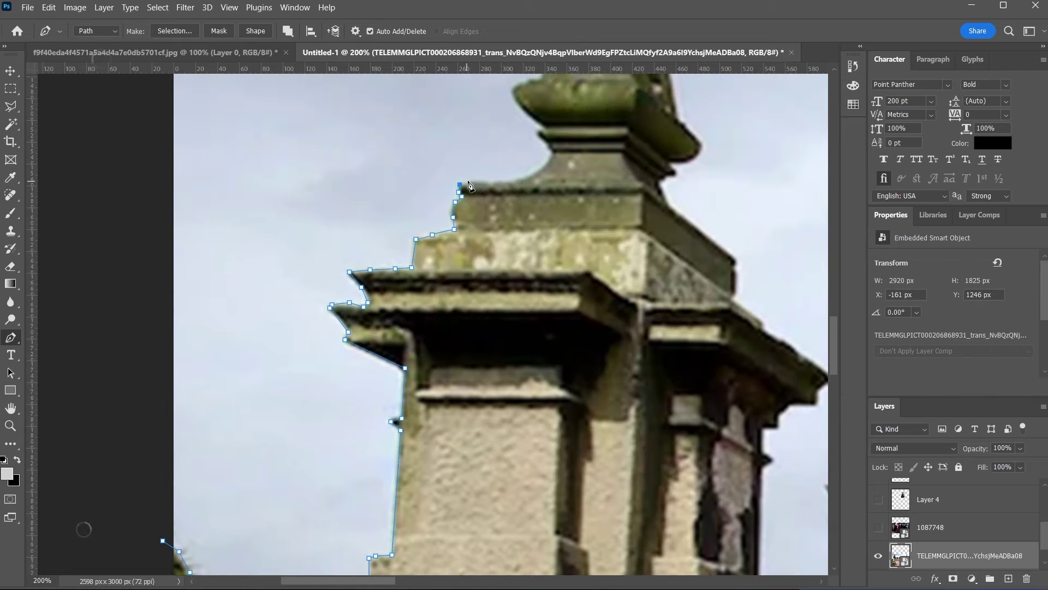
Trace the path up the pillar's spire and around its tip
{"action": "left_click", "coordinate": [542, 128]}
{"action": "left_click", "coordinate": [519, 102]}
{"action": "scroll", "coordinate": [544, 109], "scroll_direction": "up", "scroll_amount": 5}
{"action": "left_click", "coordinate": [489, 261]}
{"action": "left_click", "coordinate": [536, 148]}
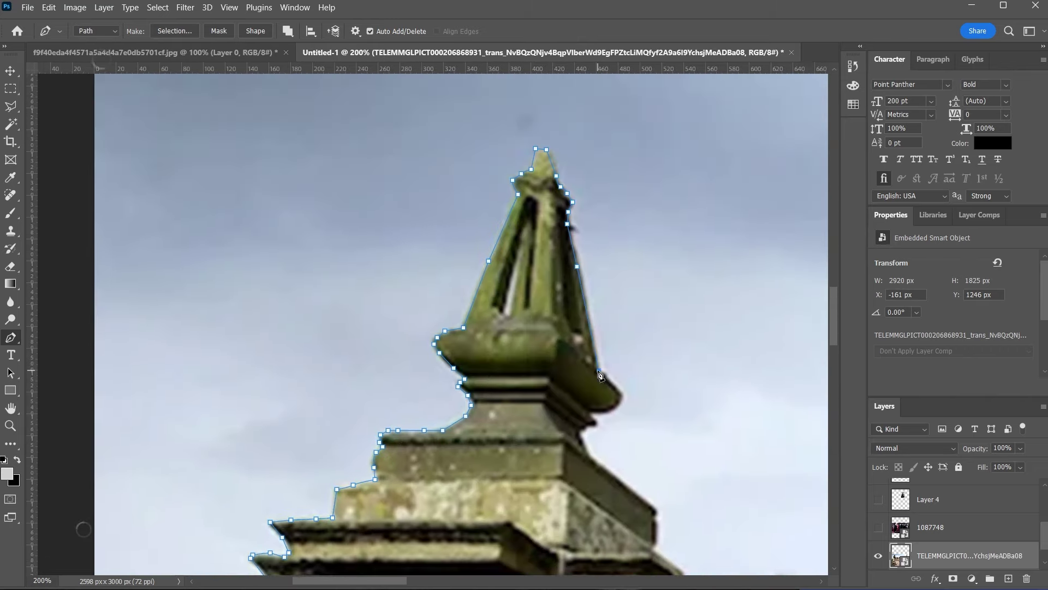
Trace the path along the pillar's lower-right cornice edge
{"action": "left_click", "coordinate": [655, 512]}
{"action": "left_click", "coordinate": [656, 527]}
{"action": "left_click", "coordinate": [650, 547]}
{"action": "scroll", "coordinate": [651, 547], "scroll_direction": "down", "scroll_amount": 5}
{"action": "scroll", "coordinate": [631, 459], "scroll_direction": "down", "scroll_amount": 3}
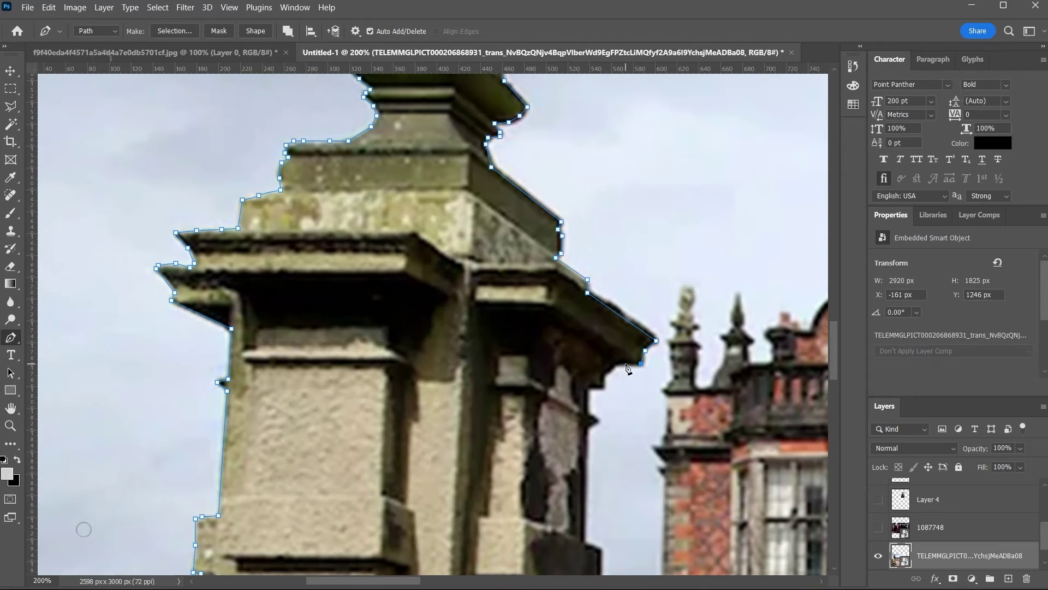
Carry the path down the pillar's right edge
{"action": "left_click", "coordinate": [638, 358]}
{"action": "left_click", "coordinate": [604, 369]}
{"action": "left_click", "coordinate": [587, 406]}
{"action": "left_click", "coordinate": [585, 423]}
{"action": "scroll", "coordinate": [584, 335], "scroll_direction": "down", "scroll_amount": 7}
{"action": "scroll", "coordinate": [573, 449], "scroll_direction": "down", "scroll_amount": 3}
Extend the path further down the pillar's right side, removing one misplaced point
{"action": "left_click", "coordinate": [588, 362]}
{"action": "left_click", "coordinate": [588, 373]}
{"action": "left_click", "coordinate": [572, 372]}
{"action": "left_click", "coordinate": [568, 402]}
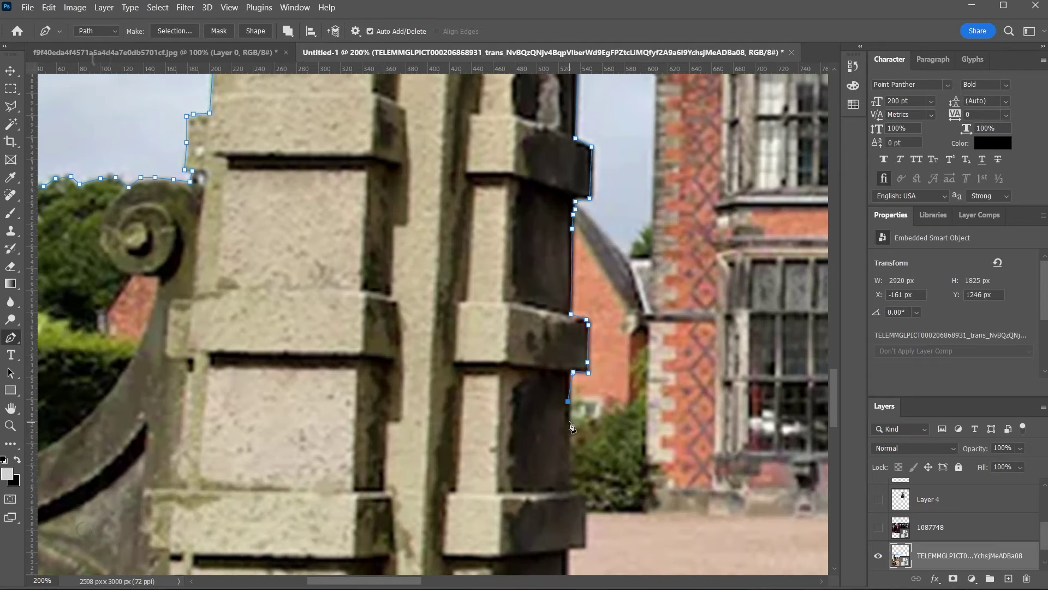
{"action": "key", "text": "ctrl+z"}
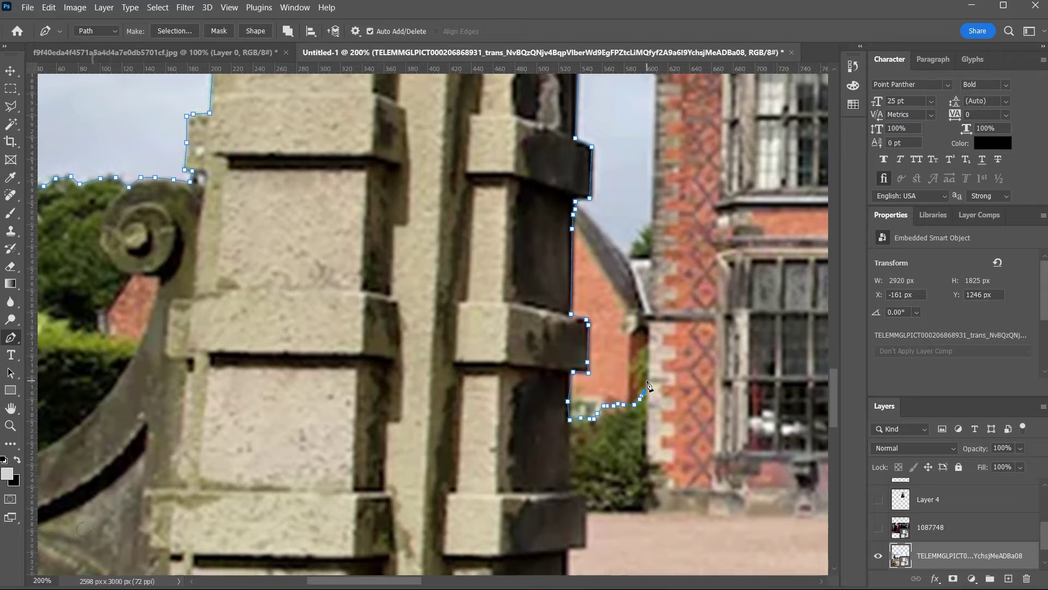
{"action": "scroll", "coordinate": [632, 270], "scroll_direction": "up", "scroll_amount": 5}
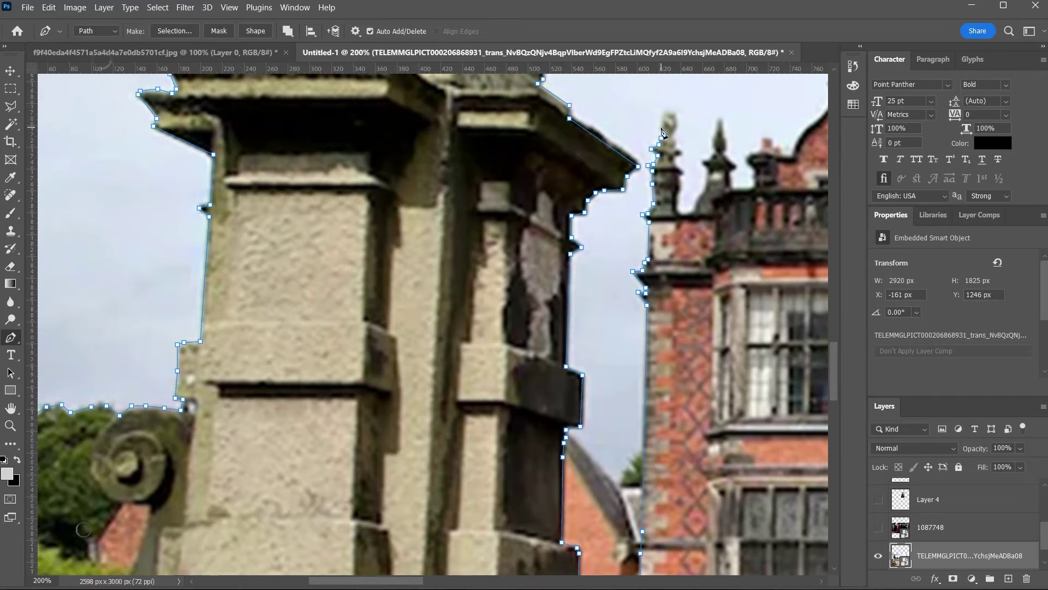
{"action": "scroll", "coordinate": [679, 206], "scroll_direction": "up", "scroll_amount": 1}
{"action": "scroll", "coordinate": [443, 334], "scroll_direction": "up", "scroll_amount": 2}
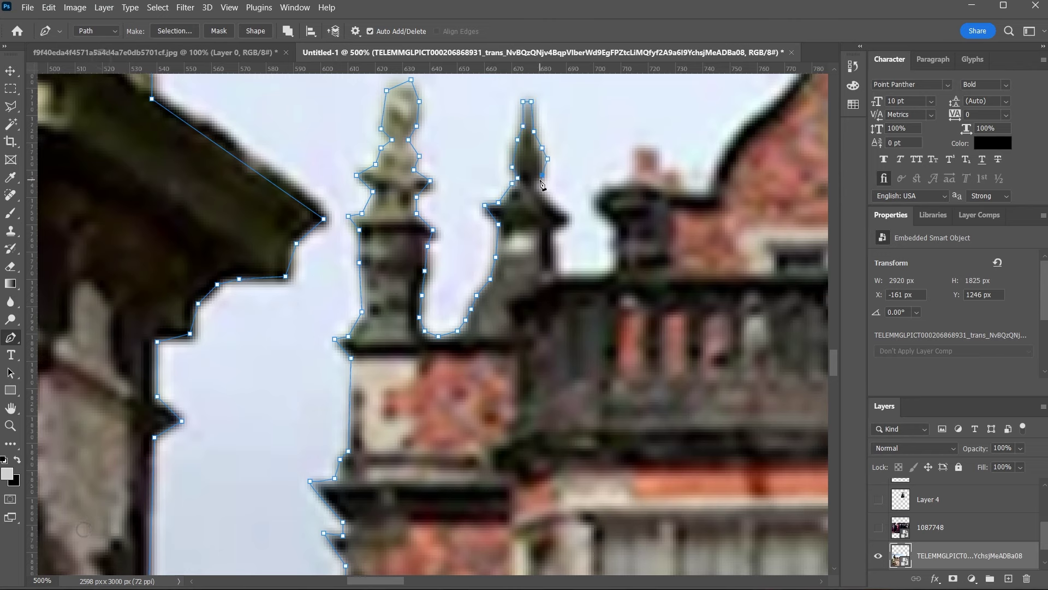
Trace the path up the roof finials, curving around one finial
{"action": "left_click", "coordinate": [708, 189]}
{"action": "left_click", "coordinate": [720, 157]}
{"action": "left_click", "coordinate": [734, 134]}
{"action": "left_click", "coordinate": [761, 113]}
{"action": "left_click", "coordinate": [796, 75]}
{"action": "mouse_move", "coordinate": [811, 77]}
{"action": "left_mouse_down"}
{"action": "mouse_move", "coordinate": [580, 288]}
{"action": "mouse_move", "coordinate": [470, 306]}
{"action": "left_mouse_up"}
Curve the path along the roof edge and up to the tower
{"action": "left_click", "coordinate": [602, 447]}
{"action": "left_click_drag", "start_coordinate": [612, 447], "coordinate": [396, 446]}
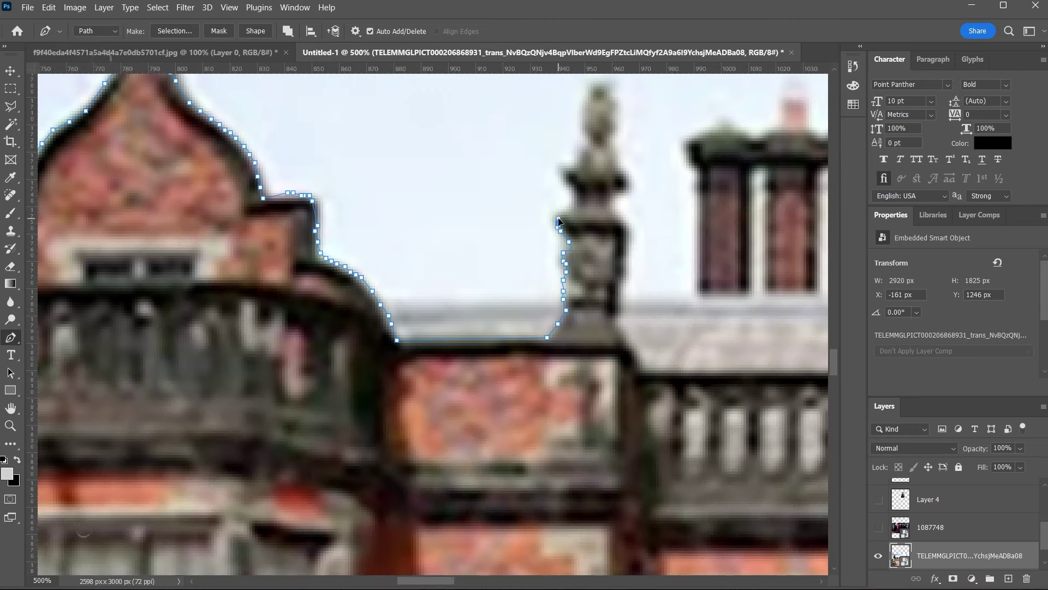
{"action": "left_click", "coordinate": [536, 444]}
{"action": "left_click", "coordinate": [555, 417]}
{"action": "left_click", "coordinate": [547, 326]}
{"action": "left_click", "coordinate": [565, 267]}
{"action": "left_click_drag", "start_coordinate": [645, 404], "coordinate": [521, 397]}
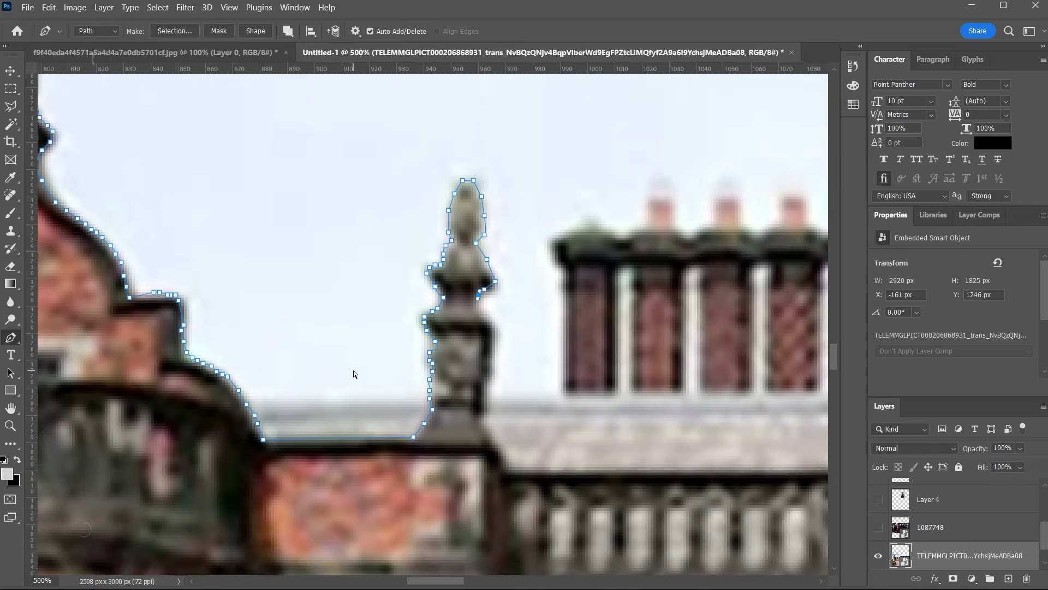
Trace the tower's left edge and around its finial
{"action": "left_click", "coordinate": [247, 404]}
{"action": "left_click", "coordinate": [430, 404]}
{"action": "left_click", "coordinate": [421, 363]}
{"action": "left_click", "coordinate": [423, 319]}
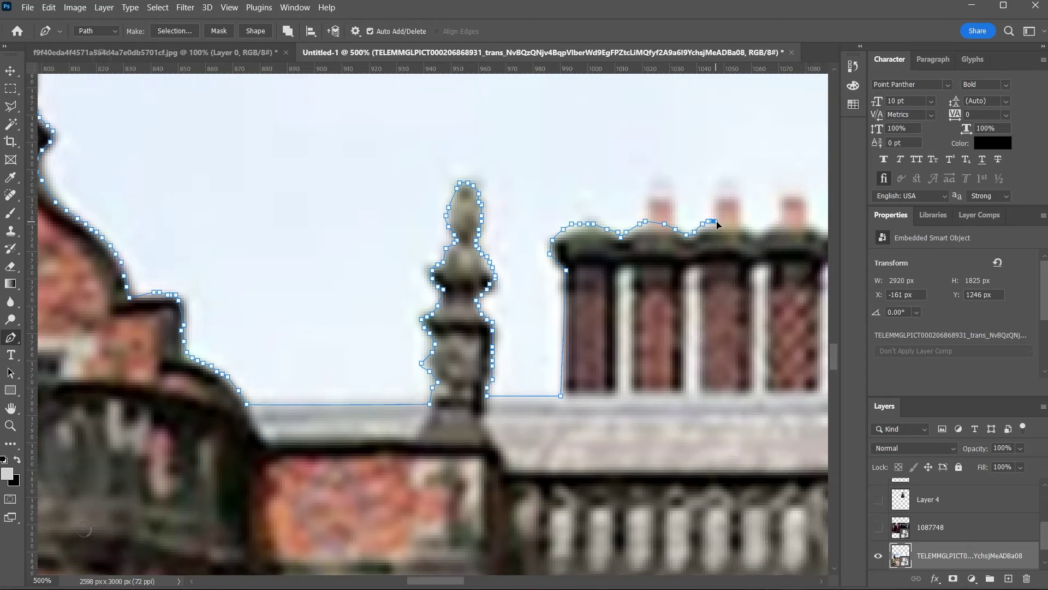
Follow the roofline over the chimney stacks, curving around each chimney pot
{"action": "left_click_drag", "start_coordinate": [717, 224], "coordinate": [437, 273]}
{"action": "mouse_move", "coordinate": [710, 328]}
{"action": "left_mouse_down"}
{"action": "mouse_move", "coordinate": [521, 417]}
{"action": "mouse_move", "coordinate": [85, 417]}
{"action": "left_mouse_up"}
{"action": "left_click", "coordinate": [511, 398]}
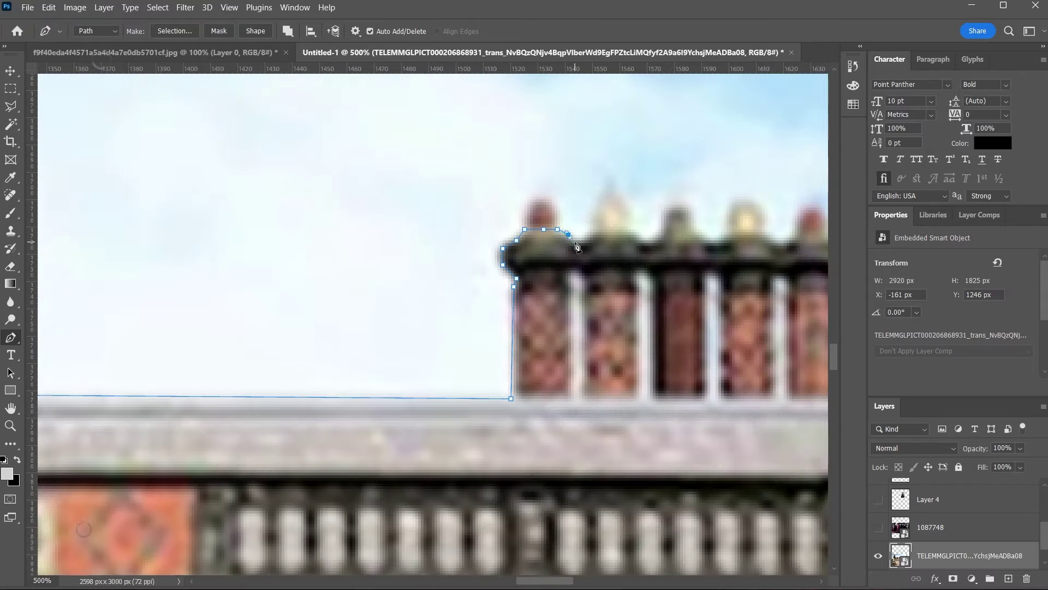
{"action": "left_click_drag", "start_coordinate": [577, 247], "coordinate": [426, 262]}
{"action": "left_click", "coordinate": [491, 257]}
{"action": "left_click_drag", "start_coordinate": [600, 273], "coordinate": [420, 295]}
{"action": "left_click", "coordinate": [521, 306]}
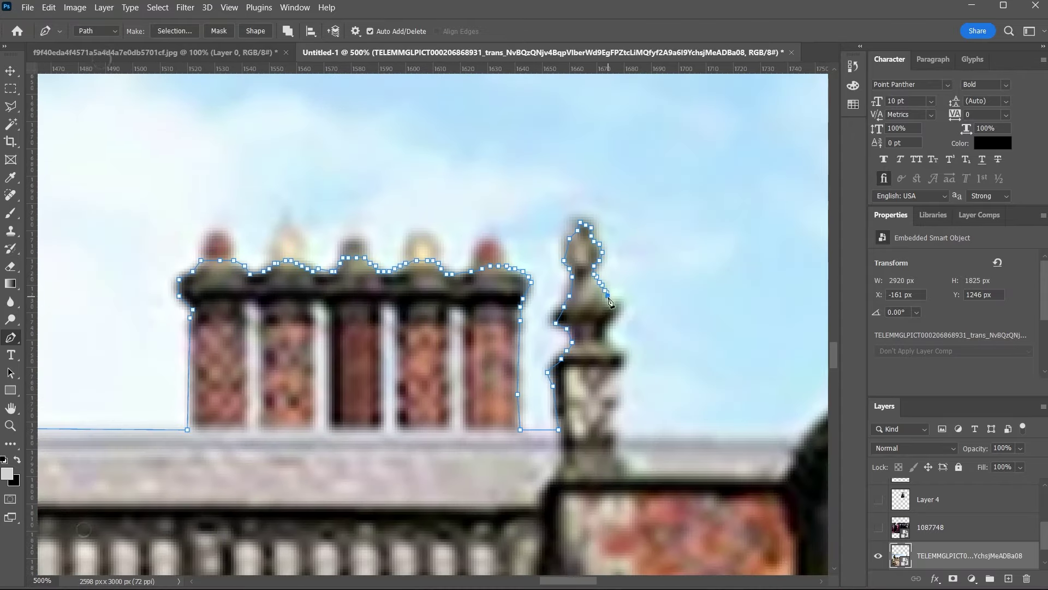
Trace the next finial and the roofline beyond it
{"action": "left_click", "coordinate": [804, 433]}
{"action": "left_click_drag", "start_coordinate": [807, 436], "coordinate": [423, 493]}
{"action": "left_click", "coordinate": [439, 468]}
{"action": "left_click", "coordinate": [457, 457]}
{"action": "left_click", "coordinate": [479, 449]}
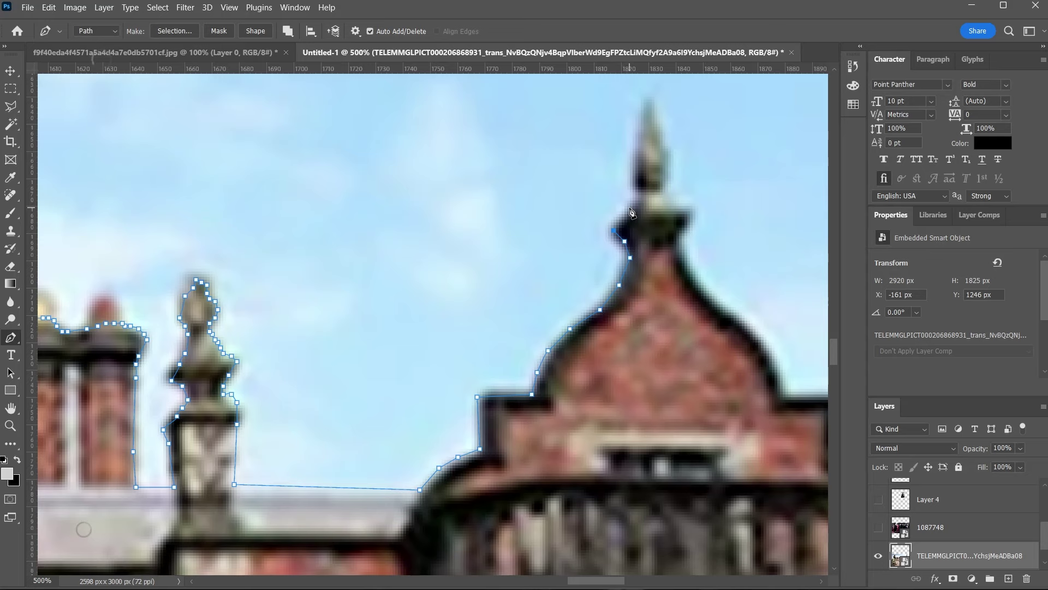
Curve the path around the dome and the domed gable's edge
{"action": "left_click_drag", "start_coordinate": [700, 267], "coordinate": [575, 227]}
{"action": "left_click", "coordinate": [565, 240]}
{"action": "left_click", "coordinate": [587, 263]}
{"action": "left_click", "coordinate": [608, 279]}
{"action": "left_click", "coordinate": [630, 298]}
{"action": "left_click", "coordinate": [655, 354]}
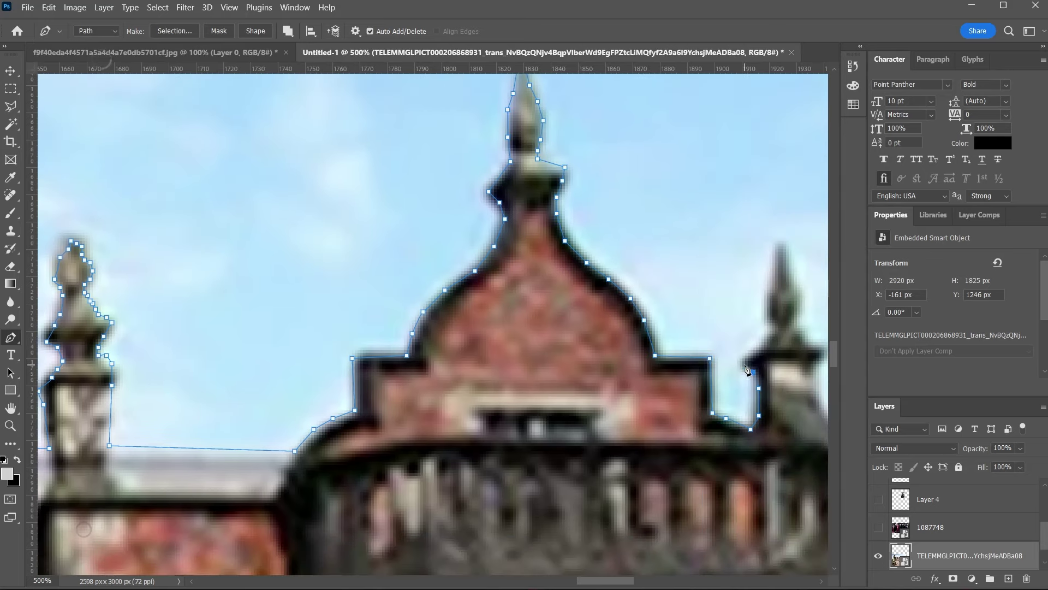
Trace the right spire and down the side of its tower
{"action": "left_click", "coordinate": [804, 336]}
{"action": "left_click", "coordinate": [818, 386]}
{"action": "left_click_drag", "start_coordinate": [808, 339], "coordinate": [628, 338]}
{"action": "left_click_drag", "start_coordinate": [710, 436], "coordinate": [519, 303]}
{"action": "left_click", "coordinate": [507, 364]}
{"action": "left_click", "coordinate": [573, 370]}
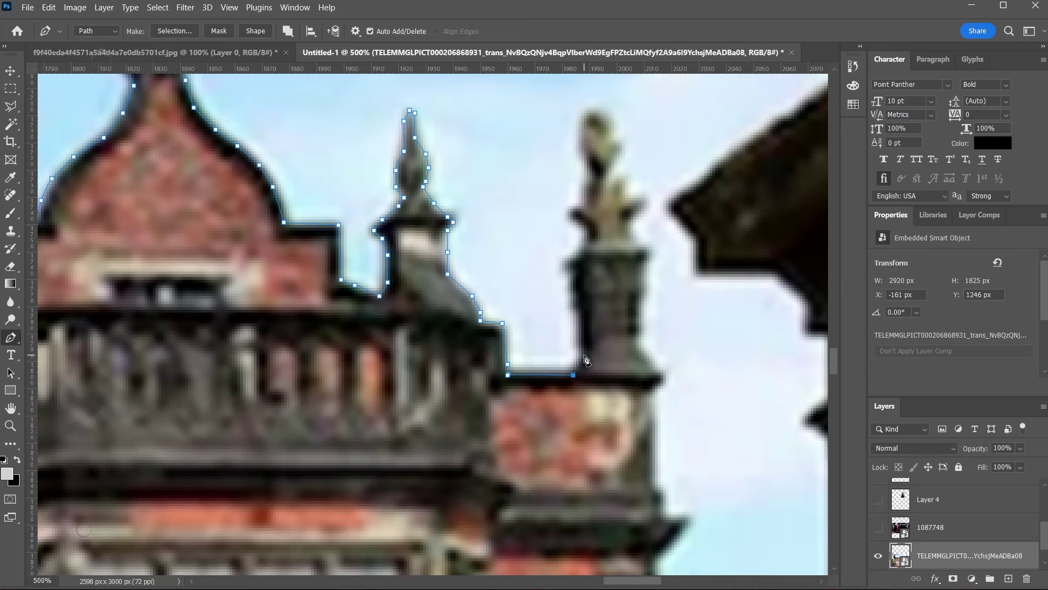
Take the path down the tower wall and along the right pillar spire
{"action": "left_click_drag", "start_coordinate": [645, 328], "coordinate": [506, 300]}
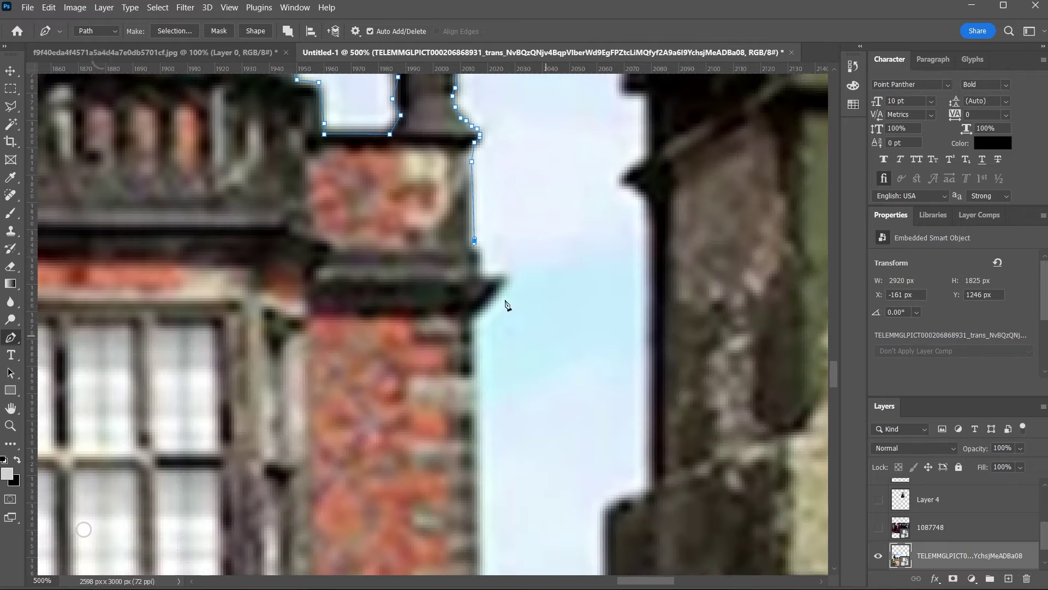
{"action": "left_click", "coordinate": [474, 253]}
{"action": "mouse_move", "coordinate": [641, 185]}
{"action": "left_mouse_down"}
{"action": "mouse_move", "coordinate": [535, 234]}
{"action": "mouse_move", "coordinate": [546, 327]}
{"action": "left_mouse_up"}
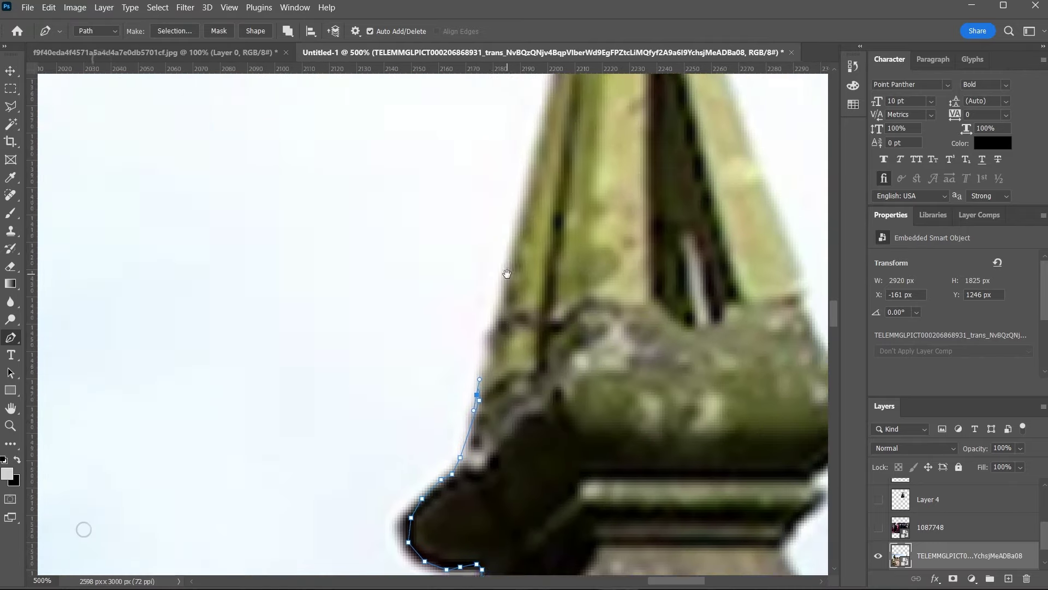
{"action": "left_click", "coordinate": [494, 370]}
{"action": "left_click", "coordinate": [548, 215]}
{"action": "left_click_drag", "start_coordinate": [583, 197], "coordinate": [491, 262]}
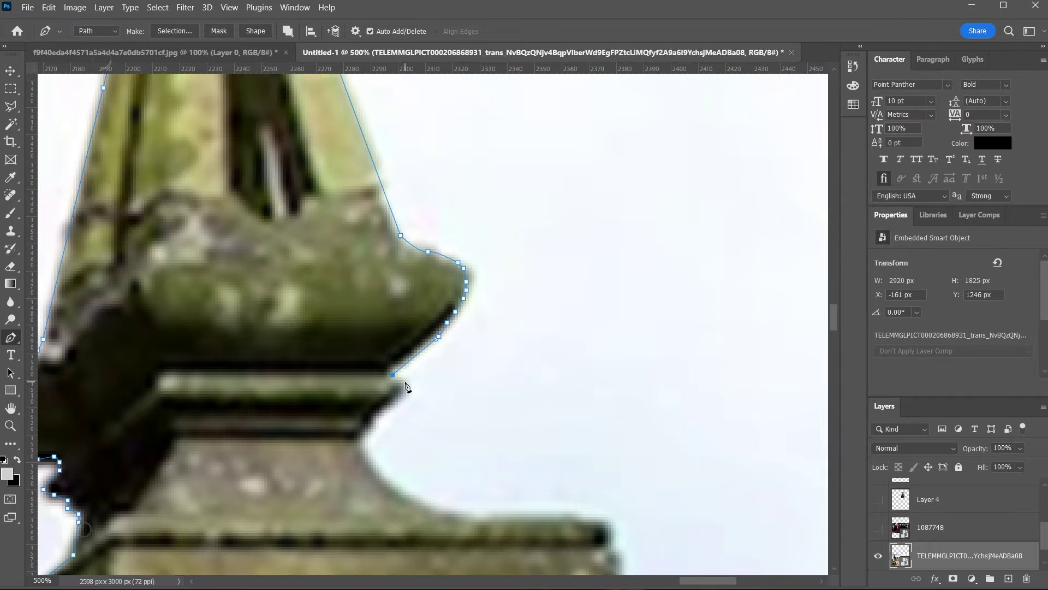
Close the path around the right pillar's stepped cornice and carved scroll
{"action": "left_click", "coordinate": [342, 399]}
{"action": "left_click_drag", "start_coordinate": [546, 546], "coordinate": [306, 210]}
{"action": "left_click", "coordinate": [415, 309]}
{"action": "left_click", "coordinate": [579, 308]}
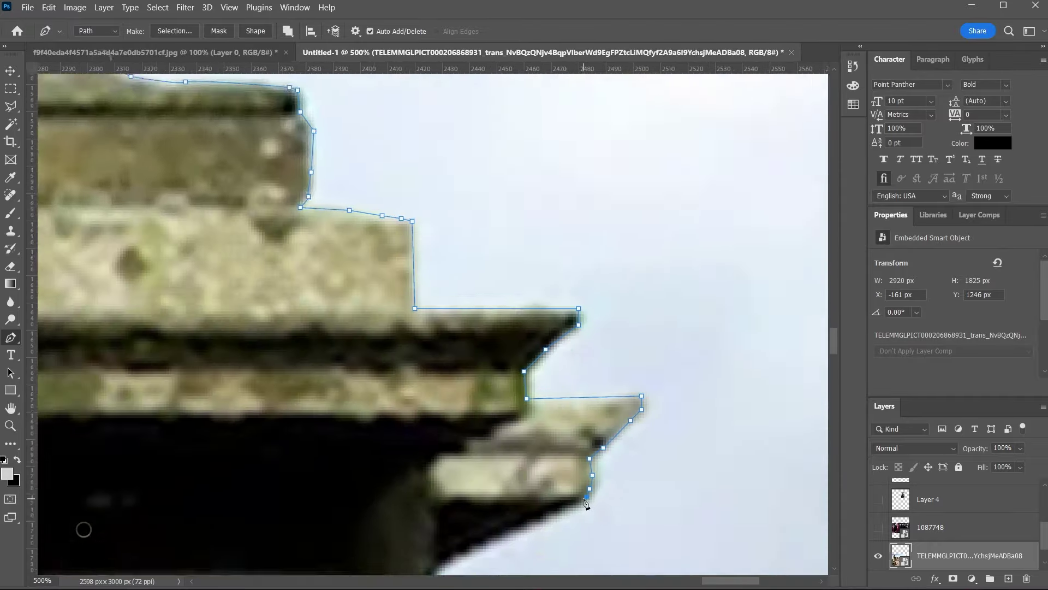
{"action": "mouse_move", "coordinate": [584, 499]}
{"action": "left_mouse_down"}
{"action": "mouse_move", "coordinate": [421, 351]}
{"action": "mouse_move", "coordinate": [463, 440]}
{"action": "left_mouse_up"}
{"action": "left_click", "coordinate": [491, 356]}
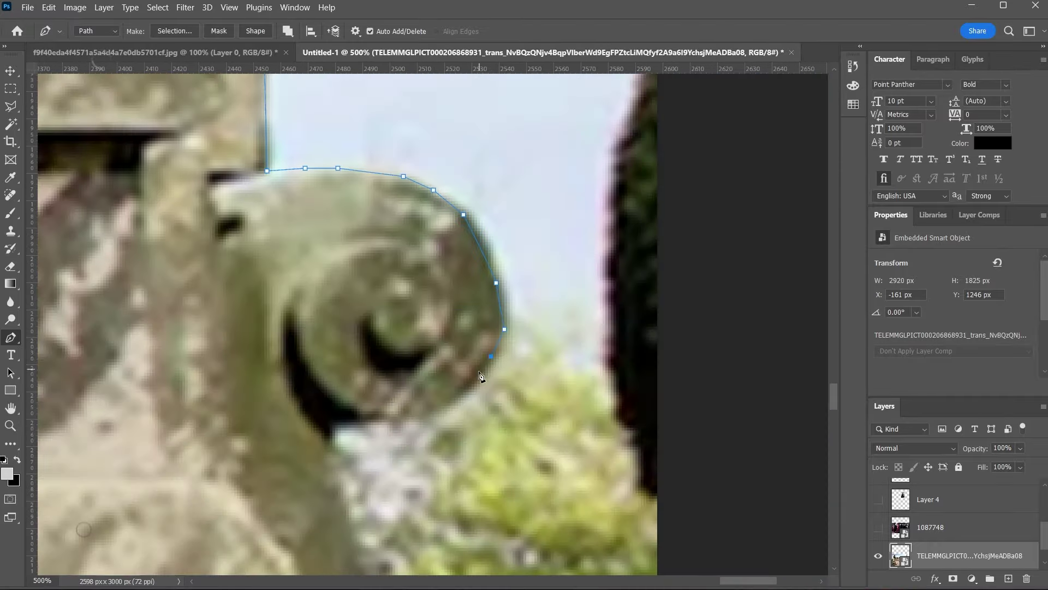
{"action": "left_click_drag", "start_coordinate": [383, 429], "coordinate": [382, 218]}
{"action": "left_click", "coordinate": [269, 375]}
Turn the traced path into a vector mask that cuts the sky from the gates photo
{"action": "key", "text": "ctrl+0"}
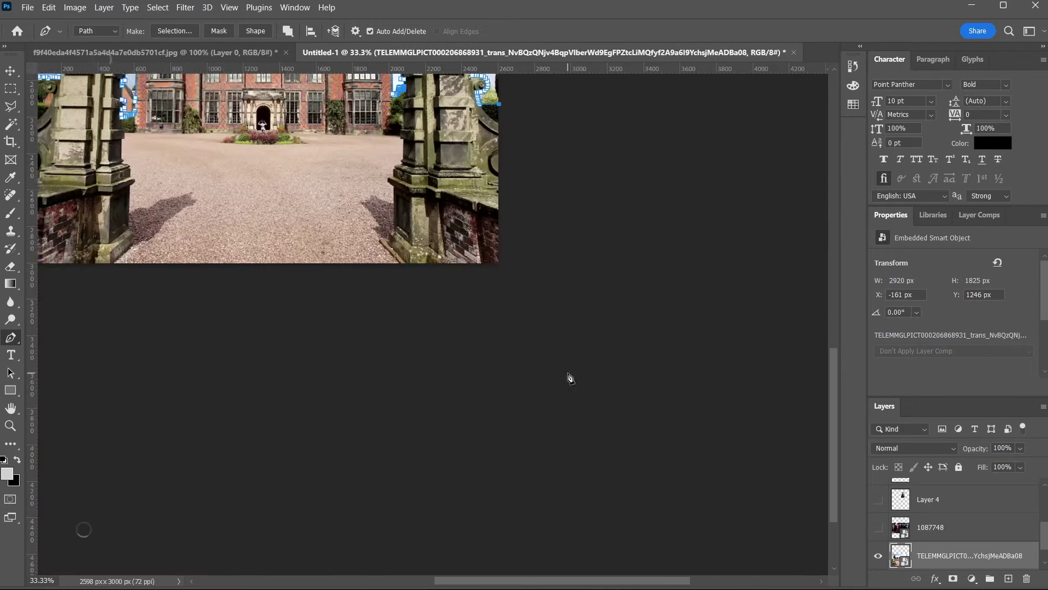
{"action": "right_click", "coordinate": [398, 380]}
{"action": "right_click", "coordinate": [574, 226]}
{"action": "left_click", "coordinate": [606, 234]}
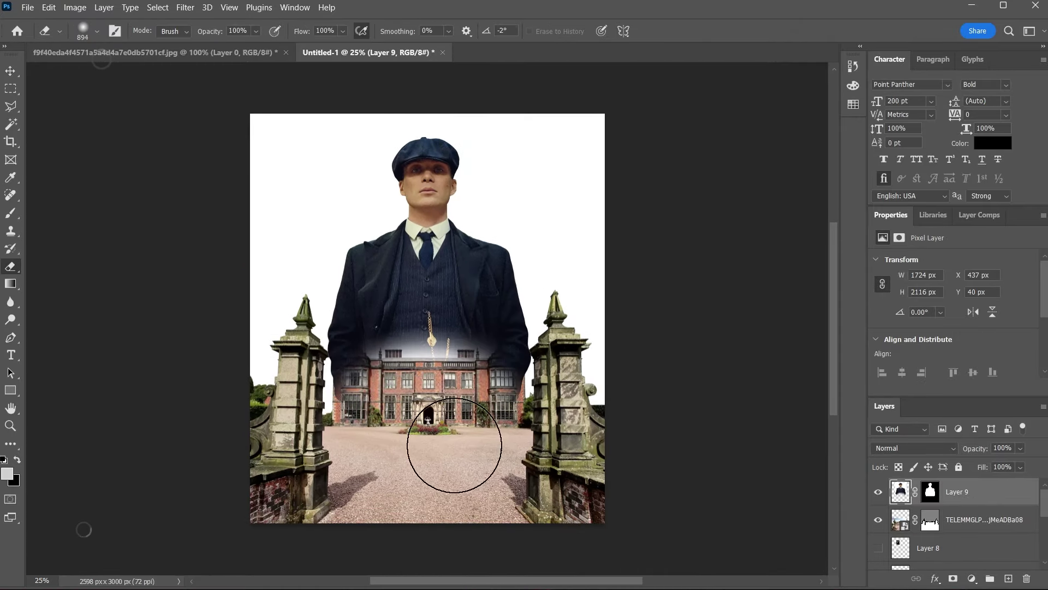
Fade the lead man's coat bottom with a larger eraser and shift the pasted cast photo right
{"action": "mouse_move", "coordinate": [412, 424]}
{"action": "left_mouse_down"}
{"action": "mouse_move", "coordinate": [398, 480]}
{"action": "mouse_move", "coordinate": [435, 527]}
{"action": "left_mouse_up"}
{"action": "key", "text": "bracketright"}
{"action": "key", "text": "bracketright"}
{"action": "key", "text": "bracketright"}
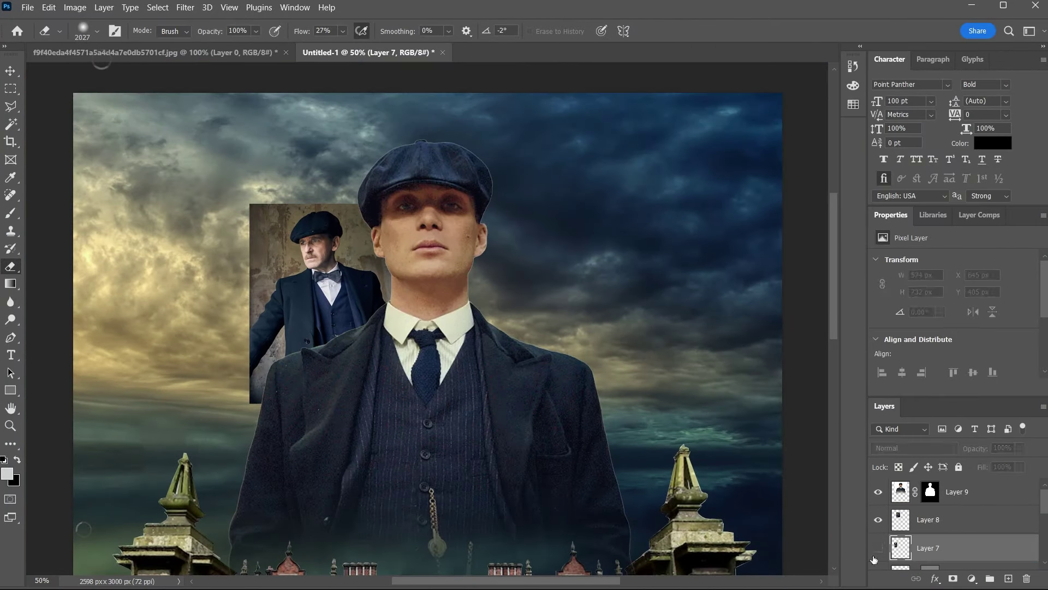
{"action": "left_click_drag", "start_coordinate": [236, 326], "coordinate": [280, 328]}
Remove the backgrounds from the cast photos, reorder their layers, and mirror one figure horizontally
{"action": "scroll", "coordinate": [950, 322], "scroll_direction": "down", "scroll_amount": 3}
{"action": "left_click", "coordinate": [302, 273]}
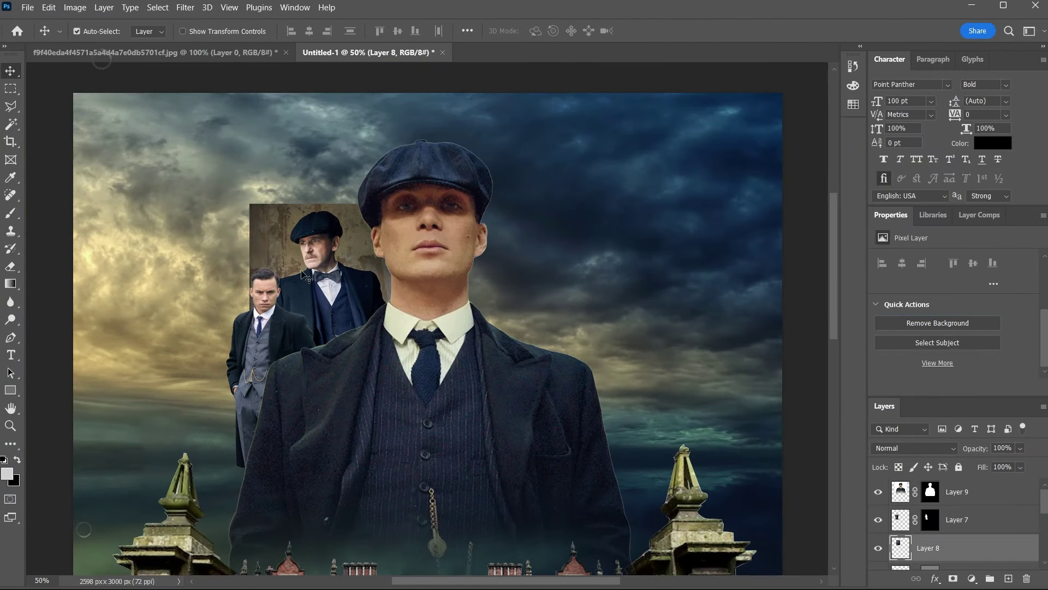
{"action": "left_click", "coordinate": [937, 323]}
{"action": "key", "text": "ctrl+minus"}
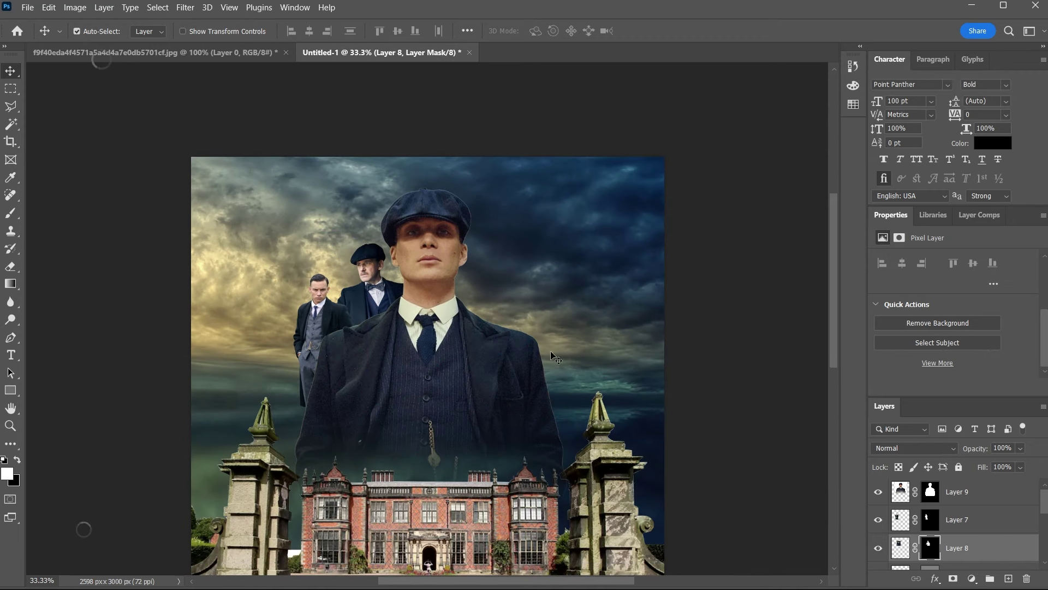
{"action": "left_click_drag", "start_coordinate": [939, 548], "coordinate": [945, 513]}
{"action": "left_click", "coordinate": [880, 324]}
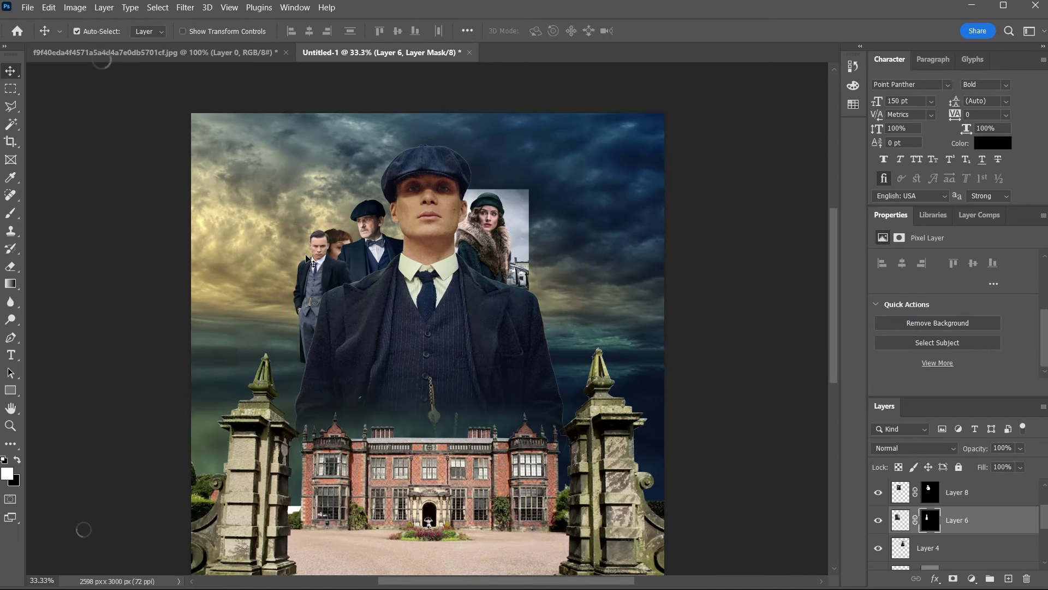
{"action": "right_click", "coordinate": [339, 246]}
{"action": "left_click", "coordinate": [398, 503]}
Flip the Layer 4 man horizontally and place him at right behind the lead
{"action": "left_click", "coordinate": [968, 322]}
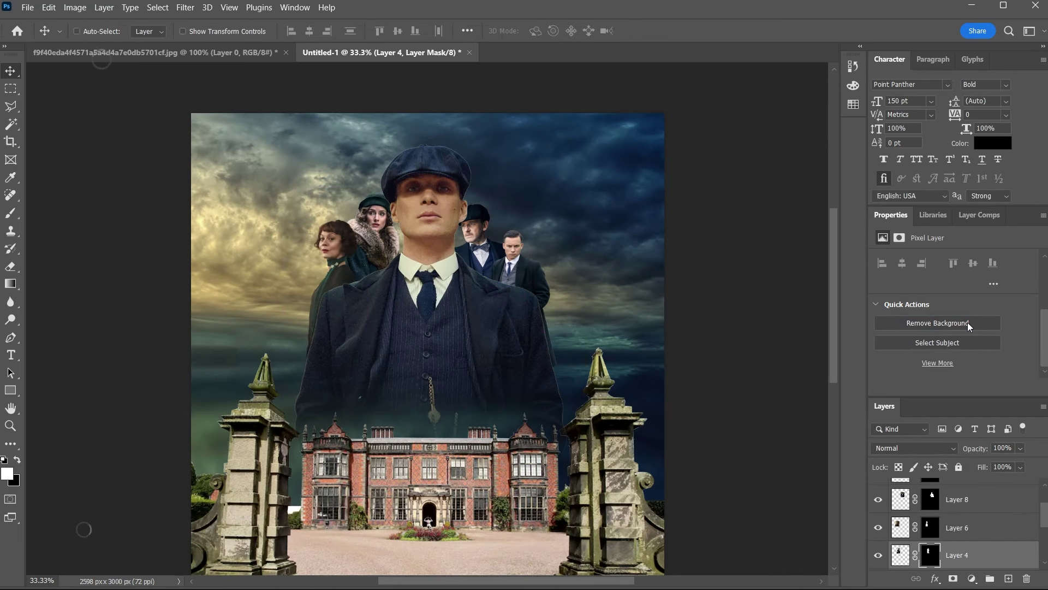
{"action": "key", "text": "ctrl+t"}
{"action": "right_click", "coordinate": [486, 206]}
{"action": "left_click", "coordinate": [514, 555]}
{"action": "left_click_drag", "start_coordinate": [540, 306], "coordinate": [560, 242]}
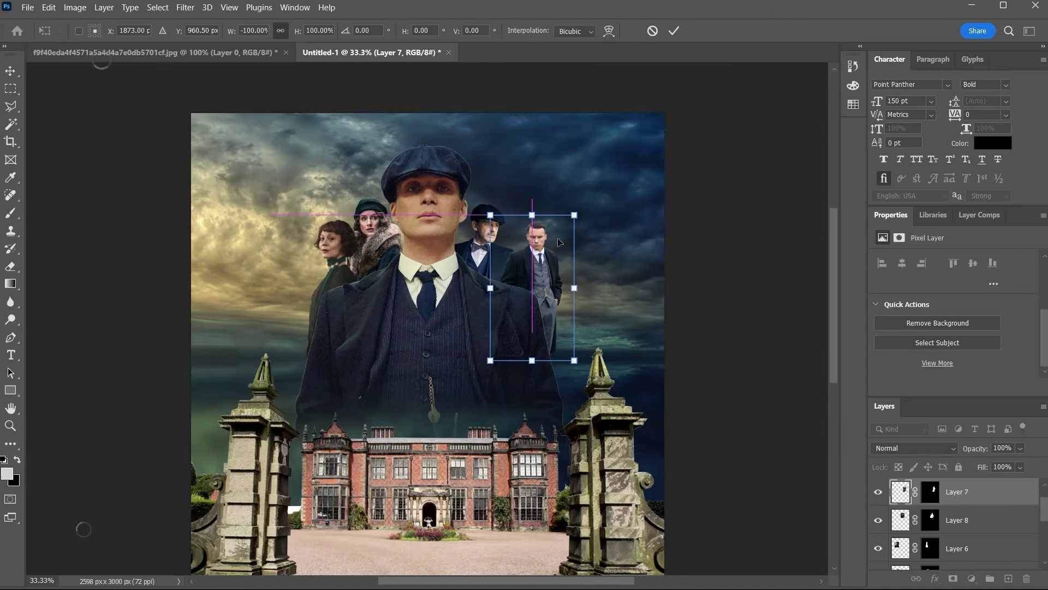
{"action": "key", "text": "Return"}
{"action": "key", "text": "ctrl+minus"}
{"action": "left_click", "coordinate": [477, 445]}
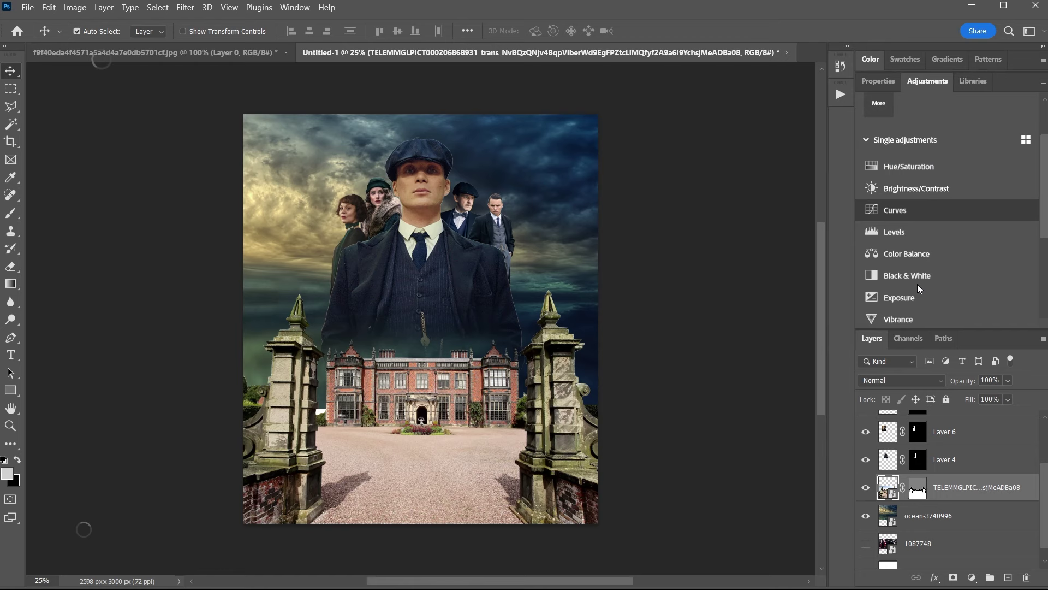
Try hue/saturation and curves adjustments on the mansion, then undo both
{"action": "left_click", "coordinate": [920, 289]}
{"action": "left_click_drag", "start_coordinate": [948, 204], "coordinate": [900, 204]}
{"action": "key", "text": "ctrl+z"}
{"action": "key", "text": "ctrl+z"}
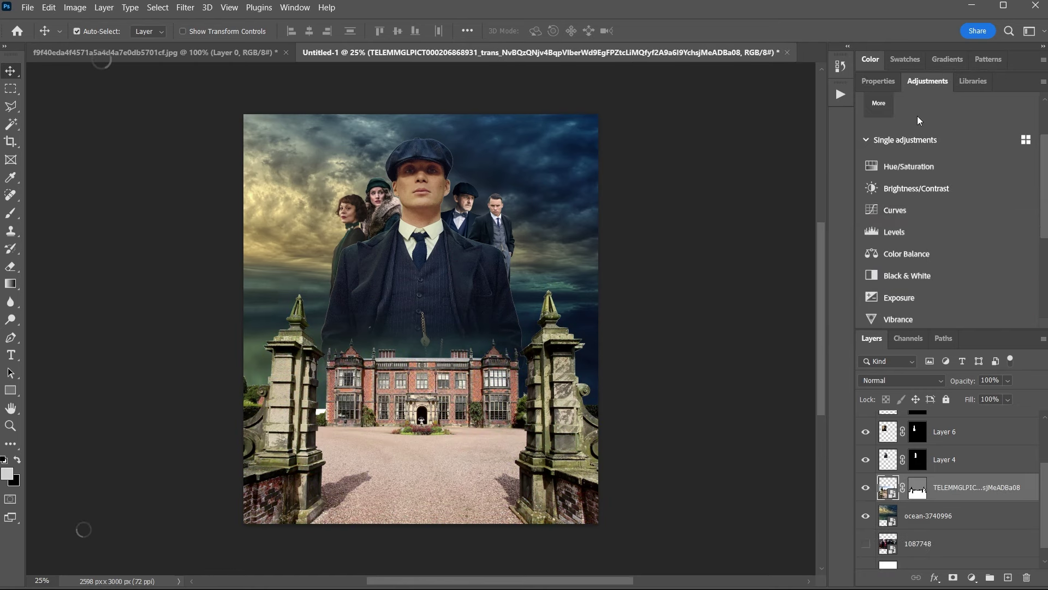
{"action": "key", "text": "ctrl+z"}
{"action": "key", "text": "ctrl+z"}
{"action": "key", "text": "ctrl+z"}
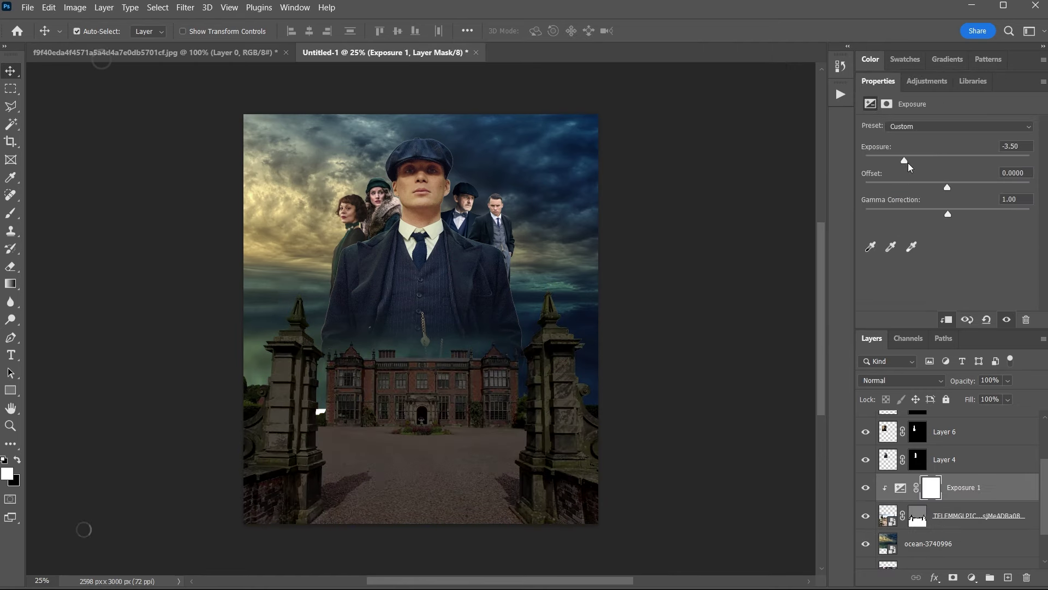
{"action": "left_click", "coordinate": [895, 210]}
{"action": "left_click_drag", "start_coordinate": [967, 218], "coordinate": [967, 235]}
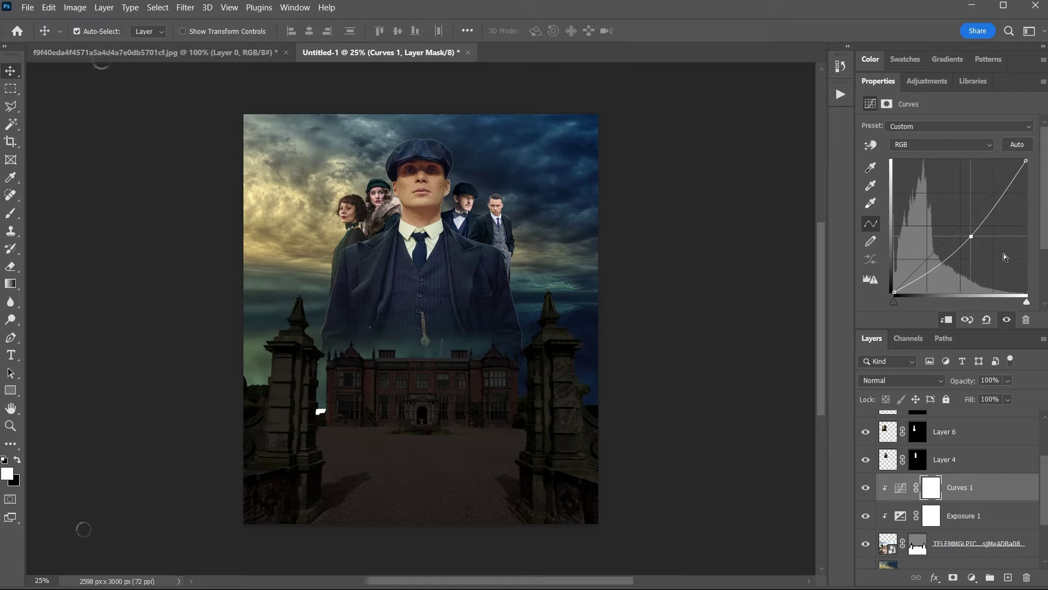
{"action": "key", "text": "ctrl+z"}
{"action": "key", "text": "ctrl+z"}
{"action": "key", "text": "ctrl+z"}
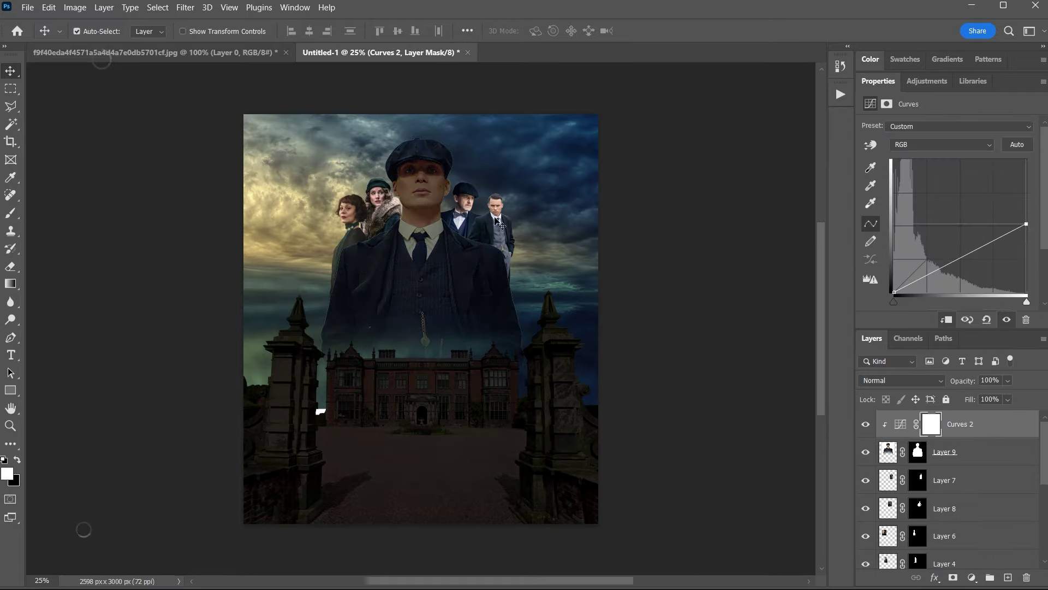
{"action": "key", "text": "ctrl+z"}
Darken the cast members with curves adjustments, clipping one to Layer 7
{"action": "left_click", "coordinate": [894, 210]}
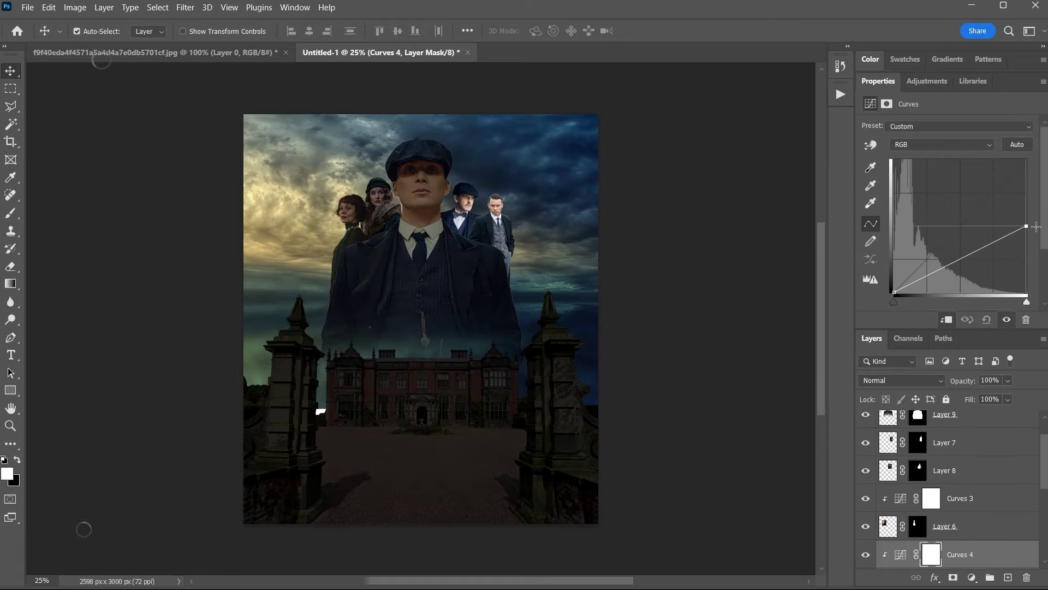
{"action": "left_click_drag", "start_coordinate": [1026, 161], "coordinate": [1027, 240]}
{"action": "left_click", "coordinate": [944, 442]}
{"action": "left_click", "coordinate": [927, 80]}
{"action": "left_click", "coordinate": [895, 210]}
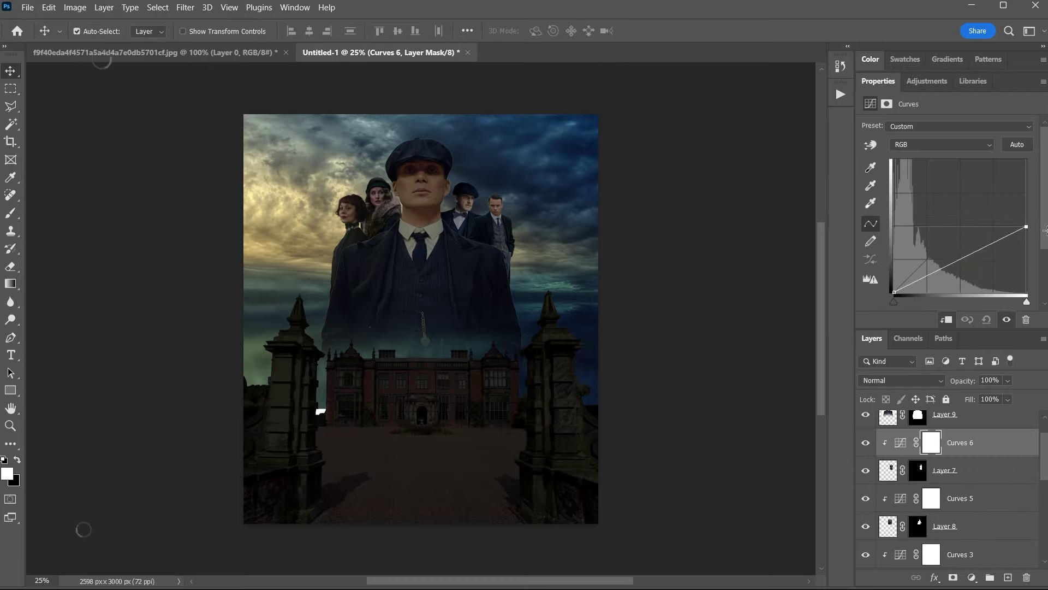
{"action": "key", "text": "ctrl+alt+g"}
{"action": "key", "text": "ctrl+plus"}
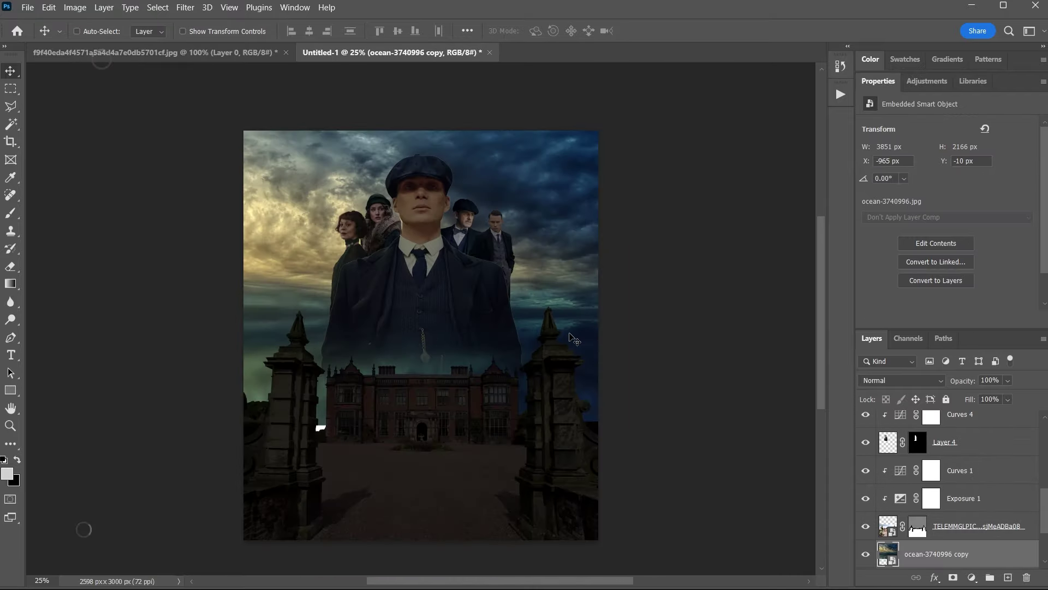
Delete the duplicate ocean sky layer
{"action": "right_click", "coordinate": [914, 529]}
{"action": "left_click", "coordinate": [928, 64]}
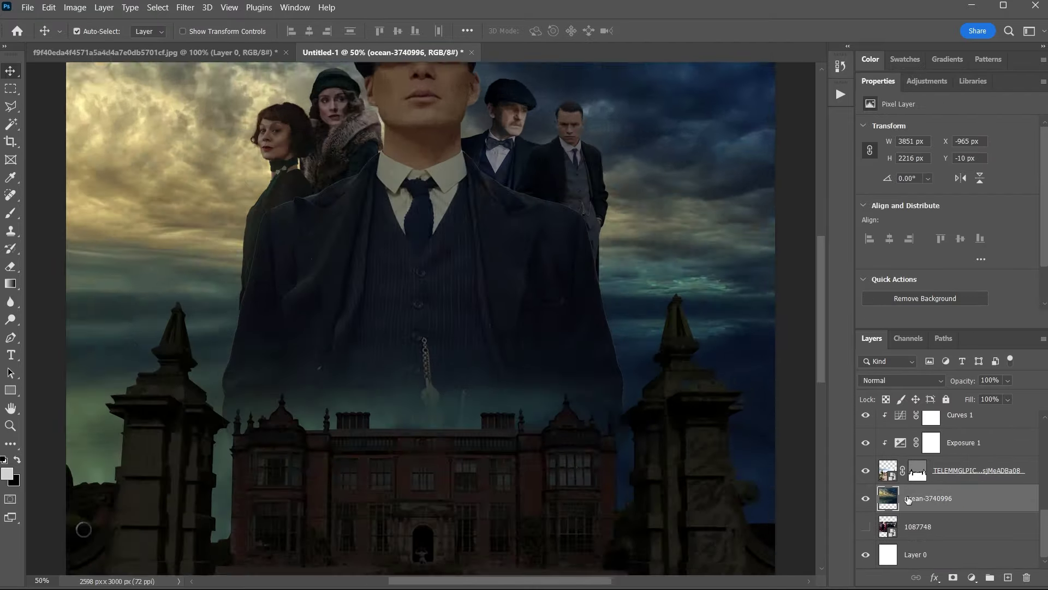
{"action": "key", "text": "ctrl+plus"}
{"action": "key", "text": "ctrl+plus"}
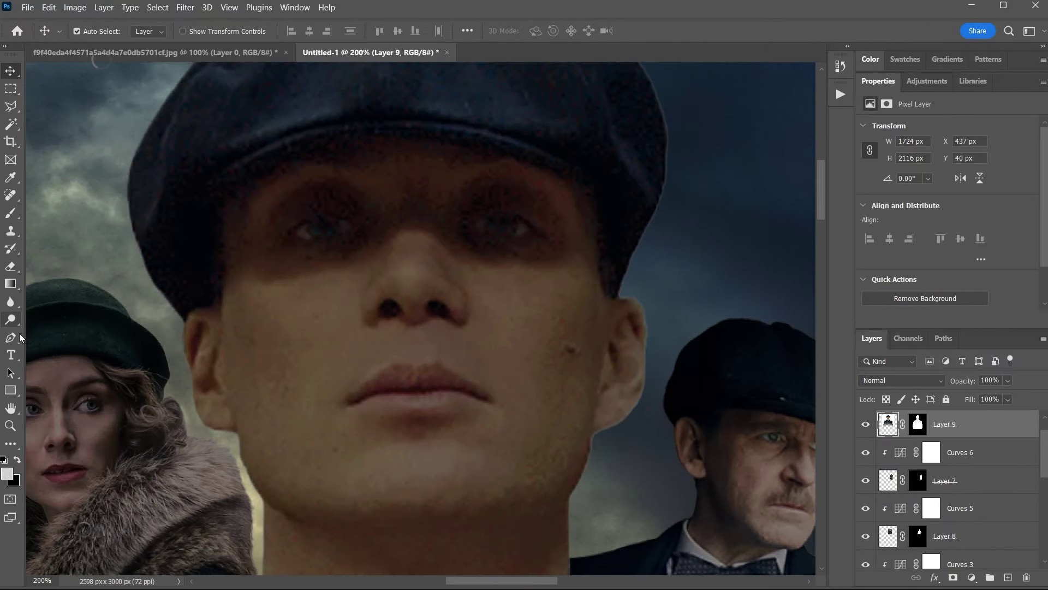
Smooth the skin across the lead man's face with Mixer Brush strokes
{"action": "right_click", "coordinate": [10, 213]}
{"action": "left_click", "coordinate": [49, 255]}
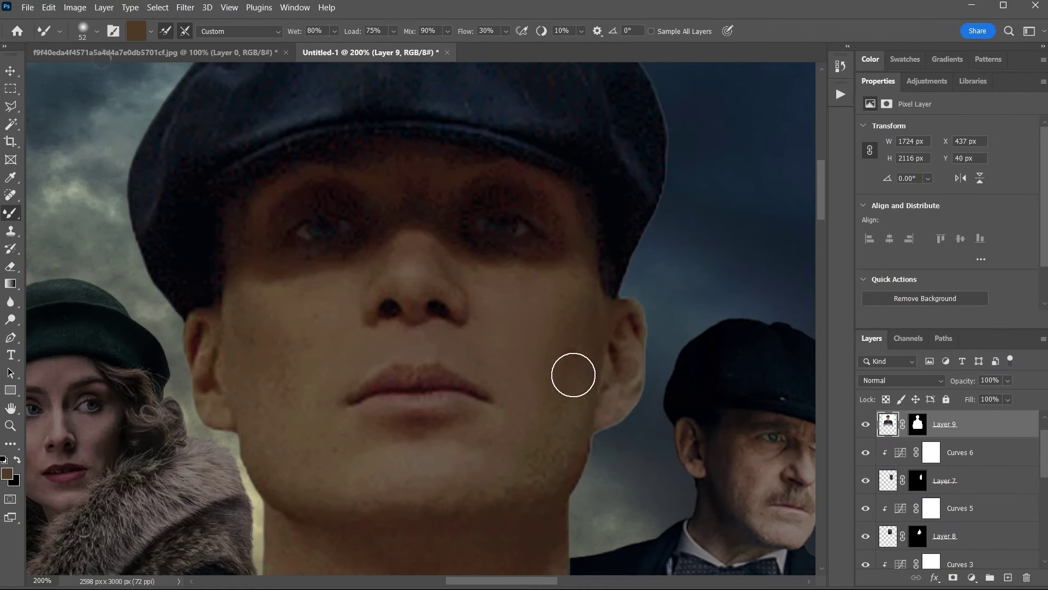
{"action": "mouse_move", "coordinate": [540, 473]}
{"action": "left_mouse_down"}
{"action": "mouse_move", "coordinate": [328, 377]}
{"action": "mouse_move", "coordinate": [304, 448]}
{"action": "left_mouse_up"}
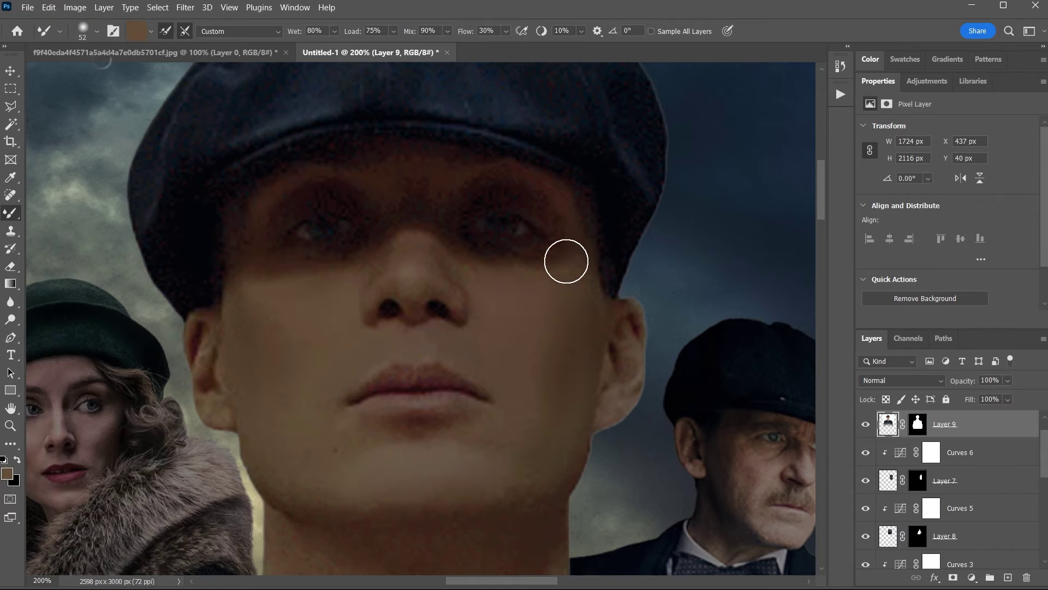
{"action": "scroll", "coordinate": [491, 268], "scroll_direction": "down", "scroll_amount": 3}
{"action": "scroll", "coordinate": [383, 305], "scroll_direction": "down", "scroll_amount": 3}
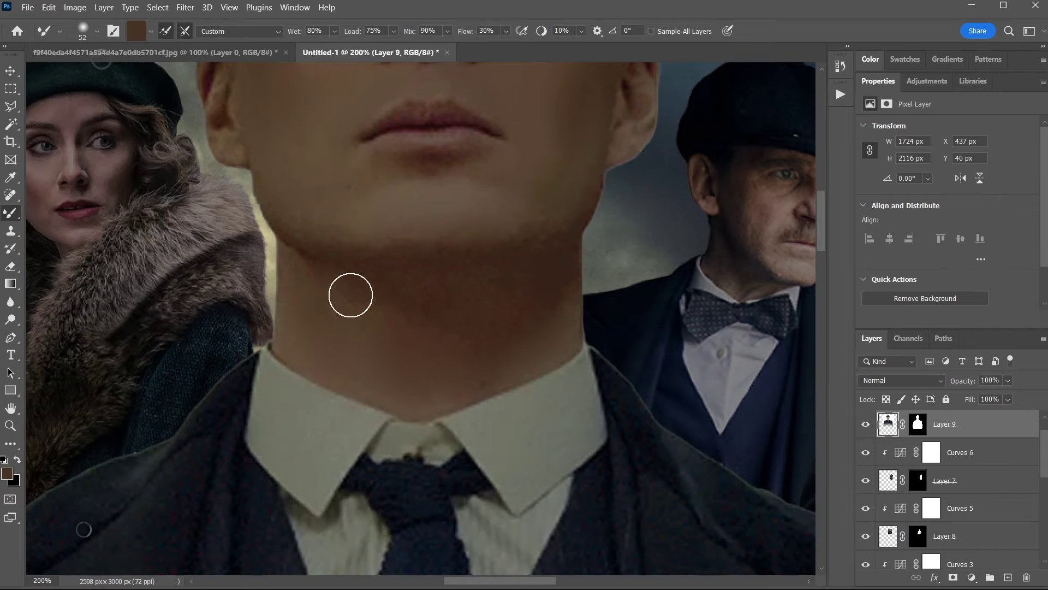
{"action": "scroll", "coordinate": [500, 355], "scroll_direction": "down", "scroll_amount": 3}
{"action": "scroll", "coordinate": [490, 337], "scroll_direction": "up", "scroll_amount": 2}
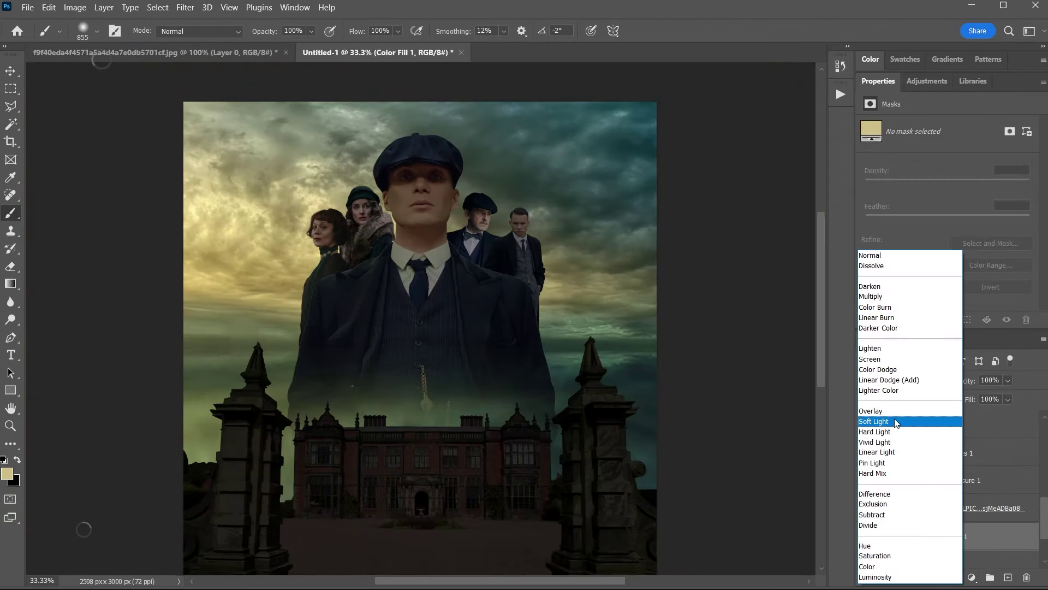
Set the yellow Color Fill 1 layer's blend mode to Soft Light
{"action": "left_click", "coordinate": [896, 421]}
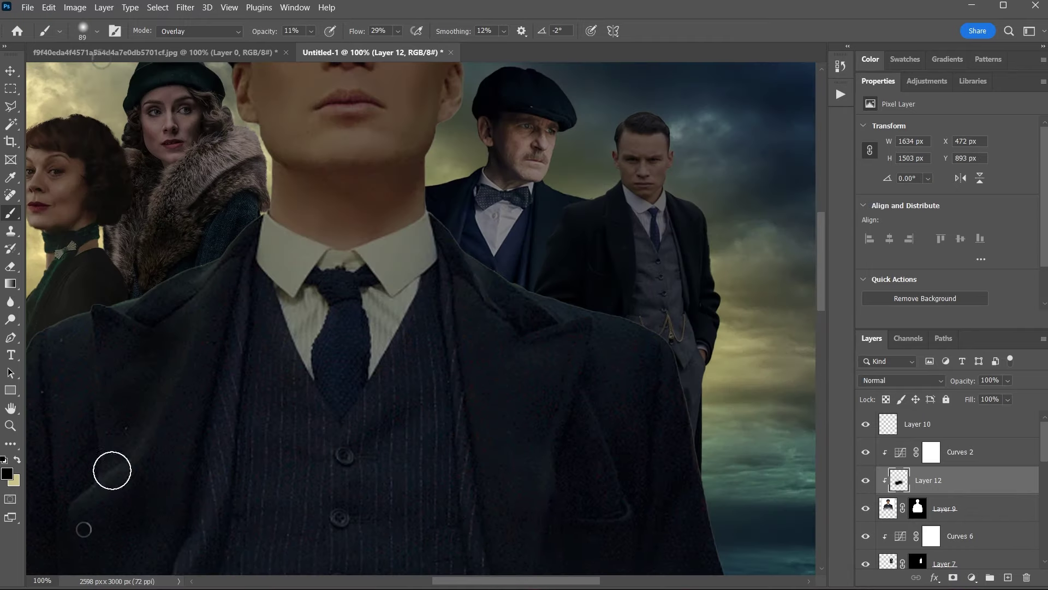
{"action": "scroll", "coordinate": [379, 261], "scroll_direction": "down", "scroll_amount": 3}
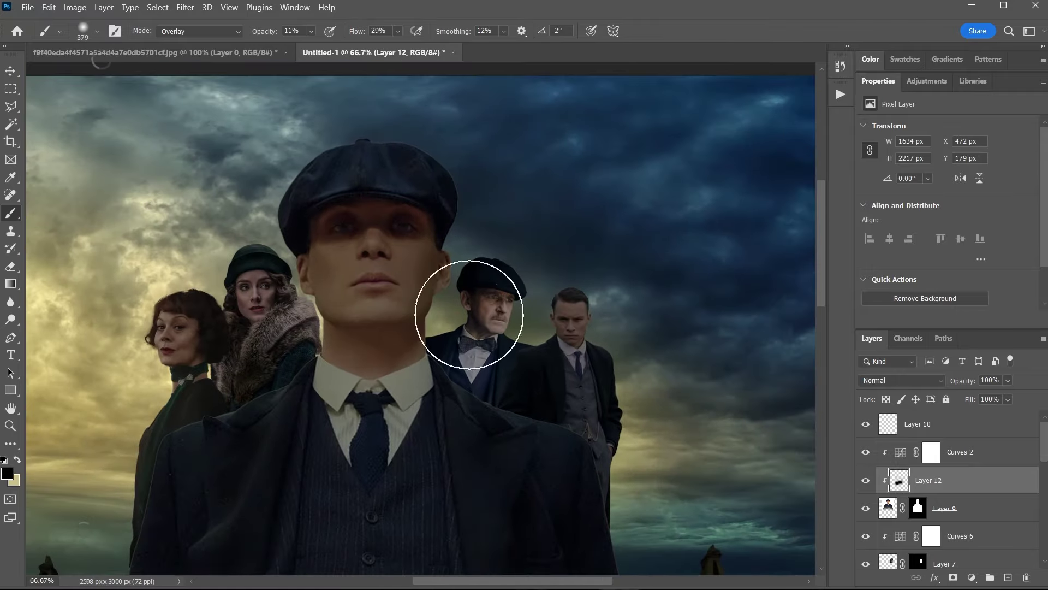
{"action": "scroll", "coordinate": [450, 280], "scroll_direction": "down", "scroll_amount": 2}
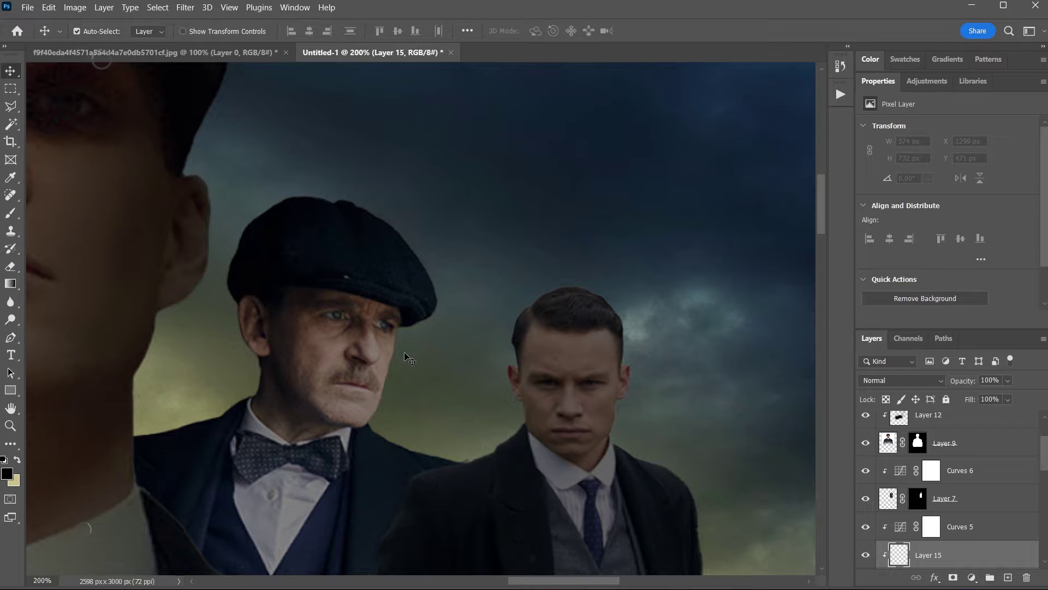
Dodge and burn the mansion ground on a clipped layer with an 11% Overlay brush
{"action": "key", "text": "b"}
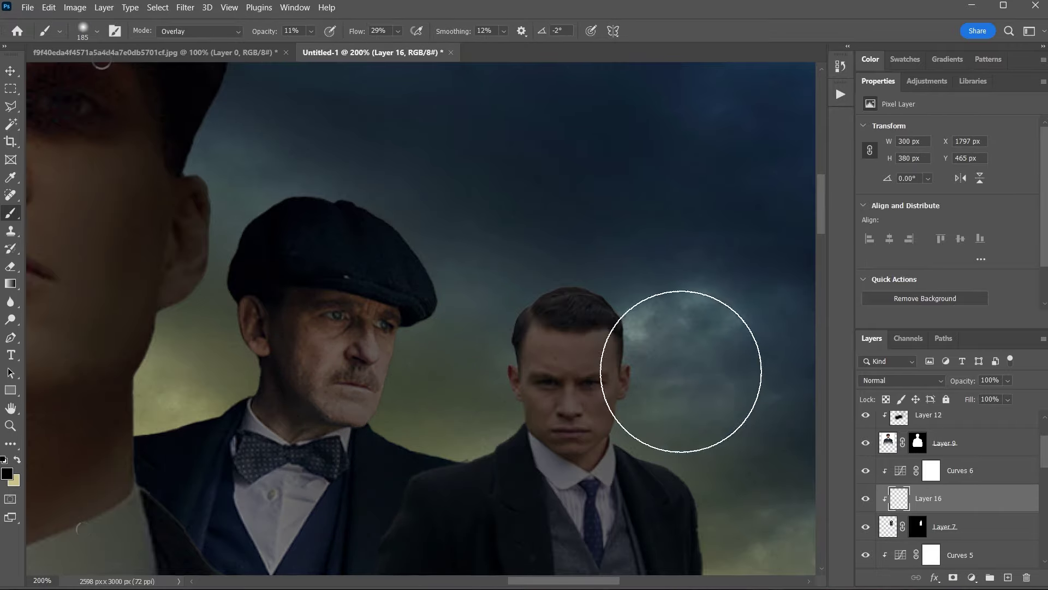
{"action": "scroll", "coordinate": [680, 371], "scroll_direction": "down", "scroll_amount": 5}
{"action": "scroll", "coordinate": [370, 382], "scroll_direction": "up", "scroll_amount": 3}
{"action": "scroll", "coordinate": [515, 531], "scroll_direction": "down", "scroll_amount": 5}
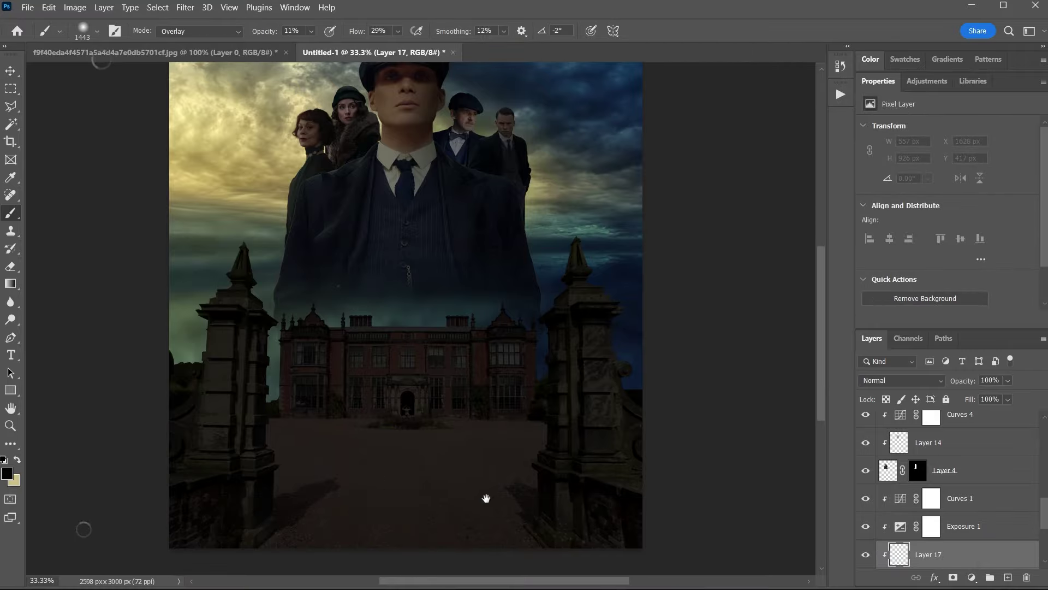
{"action": "left_click_drag", "start_coordinate": [486, 498], "coordinate": [492, 440]}
{"action": "key", "text": "ctrl+z"}
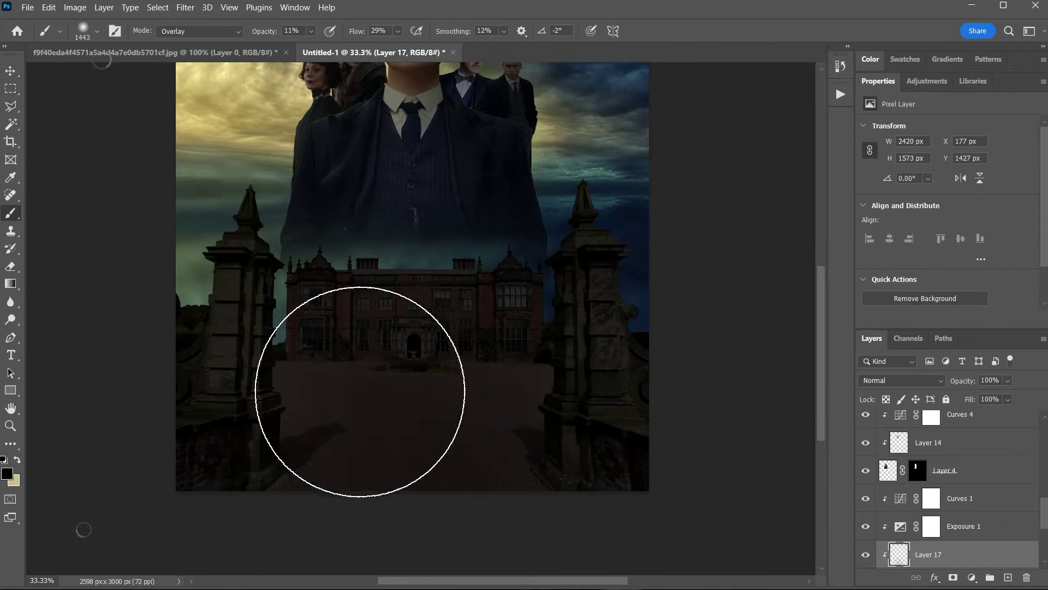
{"action": "scroll", "coordinate": [304, 499], "scroll_direction": "down", "scroll_amount": 1}
{"action": "scroll", "coordinate": [697, 541], "scroll_direction": "up", "scroll_amount": 5}
{"action": "key", "text": "ctrl+minus"}
{"action": "key", "text": "ctrl+minus"}
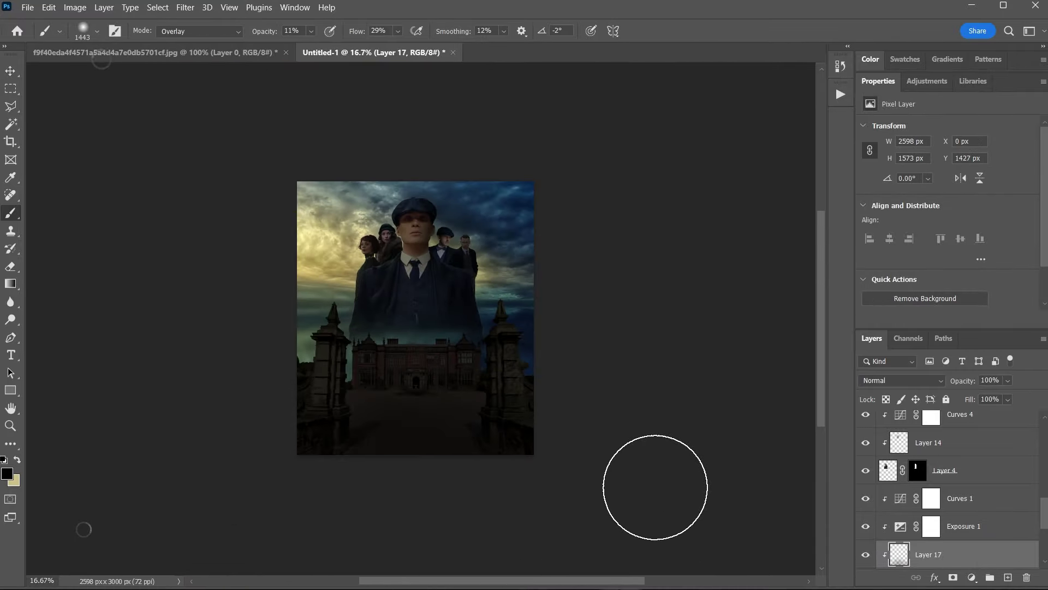
{"action": "key", "text": "ctrl+plus"}
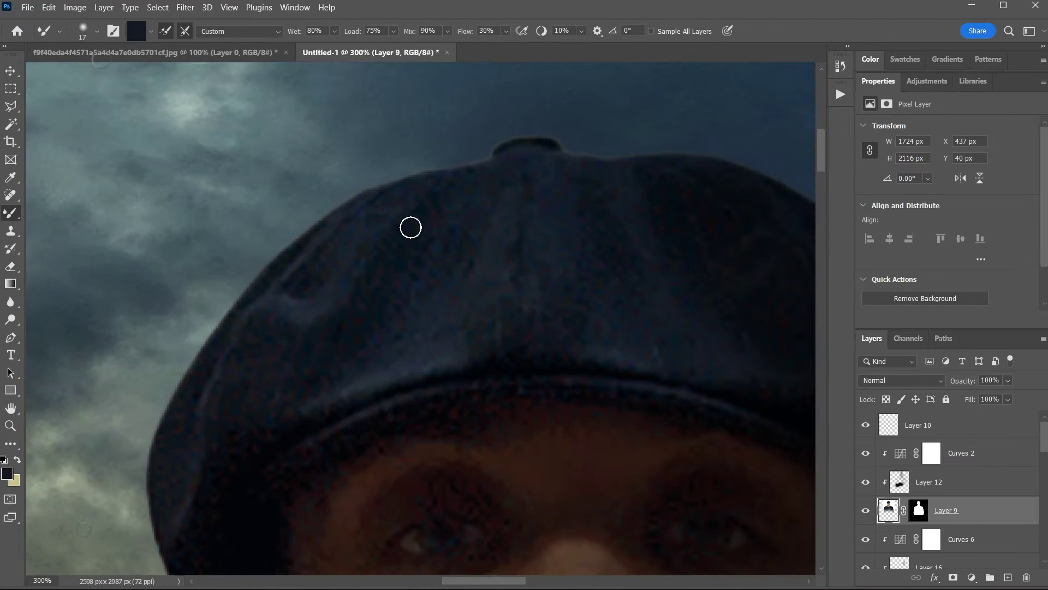
Sample the cap's dark colour and a face brown to blend the lead man's cap and brow
{"action": "left_click", "coordinate": [524, 199], "text": "alt"}
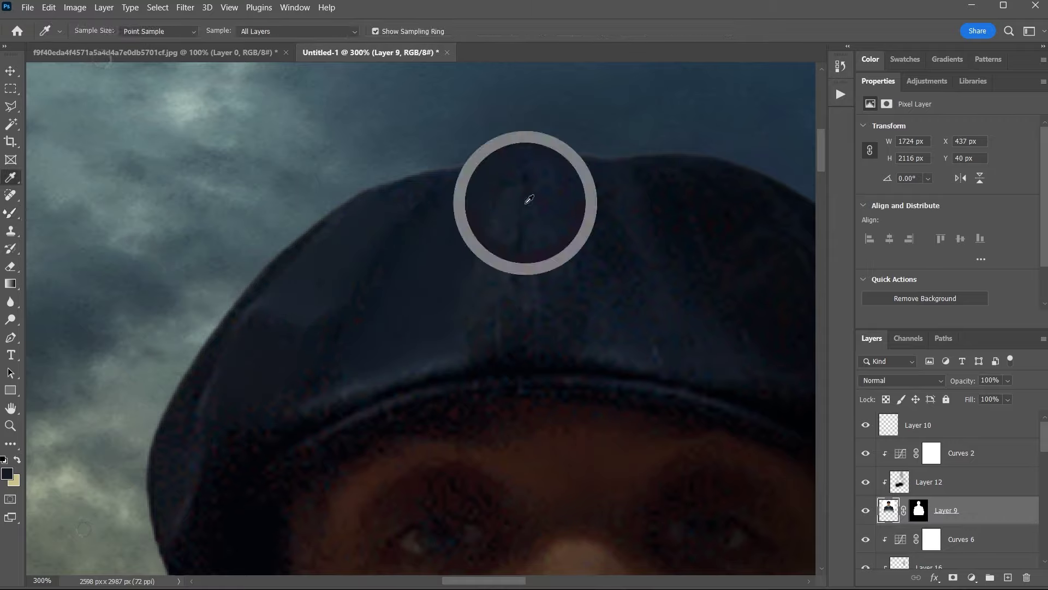
{"action": "scroll", "coordinate": [473, 213], "scroll_direction": "right", "scroll_amount": 5}
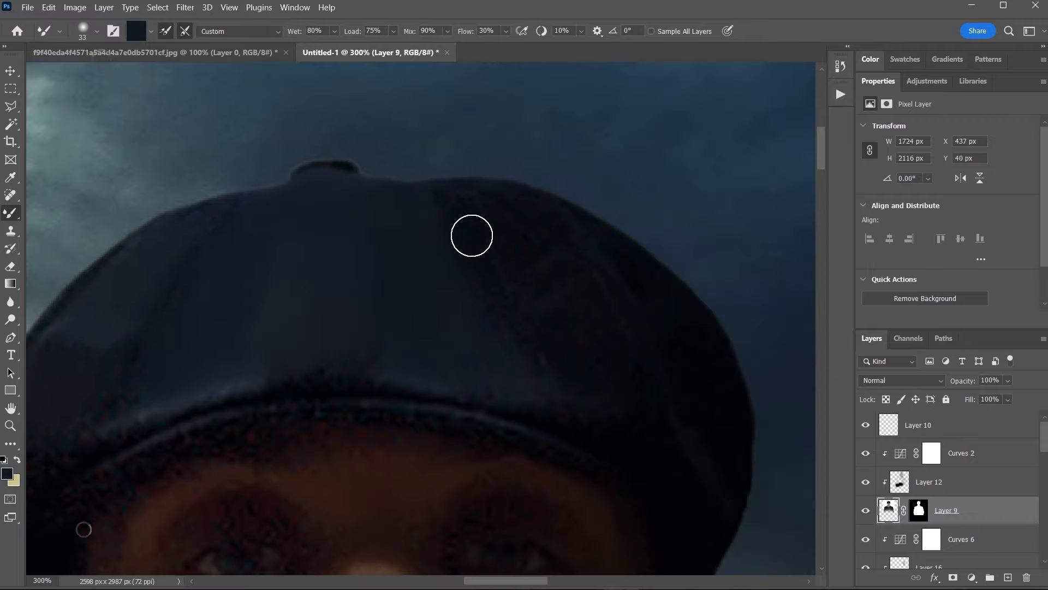
{"action": "scroll", "coordinate": [464, 360], "scroll_direction": "left", "scroll_amount": 2}
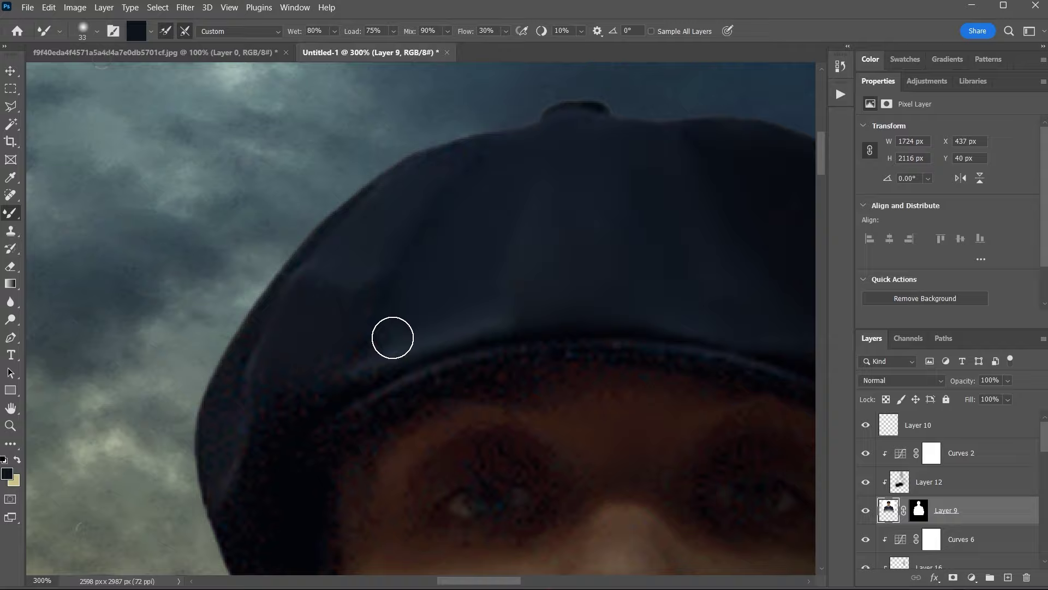
{"action": "scroll", "coordinate": [240, 426], "scroll_direction": "down", "scroll_amount": 3}
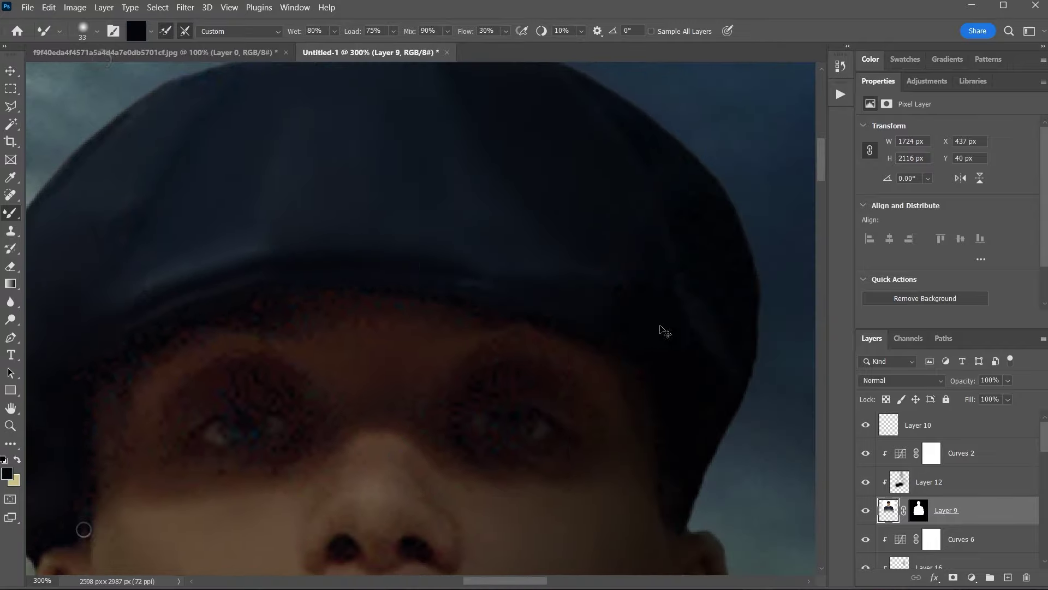
{"action": "scroll", "coordinate": [600, 327], "scroll_direction": "down", "scroll_amount": 5}
{"action": "scroll", "coordinate": [476, 395], "scroll_direction": "up", "scroll_amount": 5}
{"action": "key", "text": "b"}
{"action": "left_click", "coordinate": [402, 311], "text": "alt"}
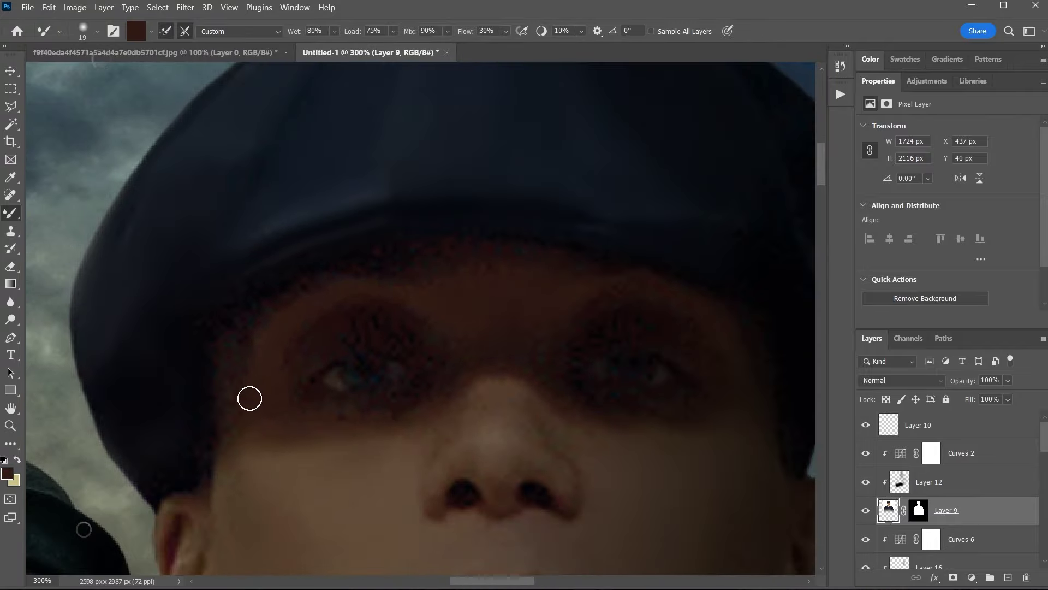
{"action": "scroll", "coordinate": [549, 364], "scroll_direction": "down", "scroll_amount": 7}
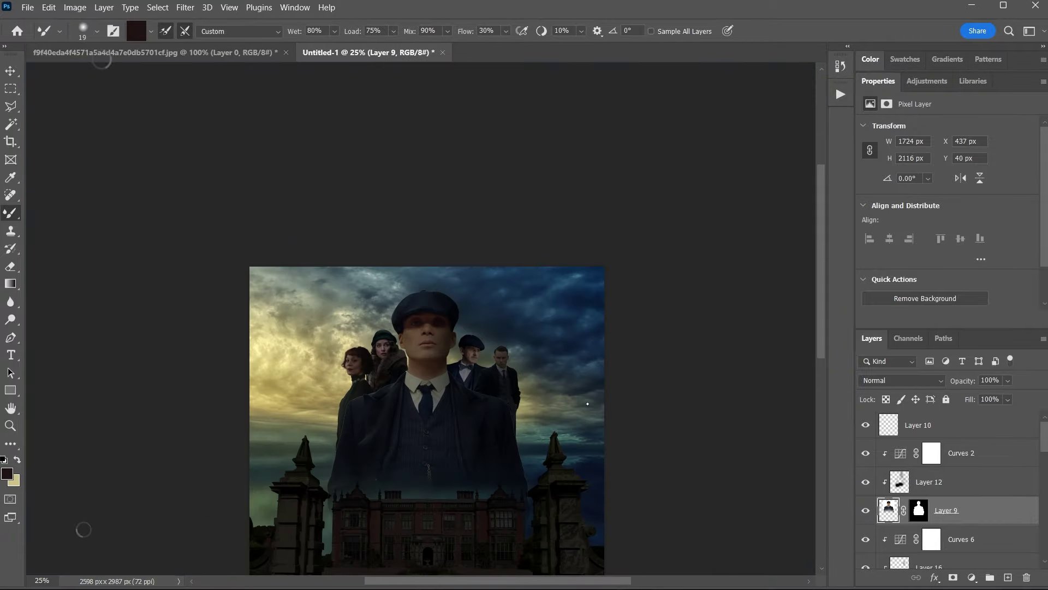
{"action": "scroll", "coordinate": [590, 412], "scroll_direction": "down", "scroll_amount": 1}
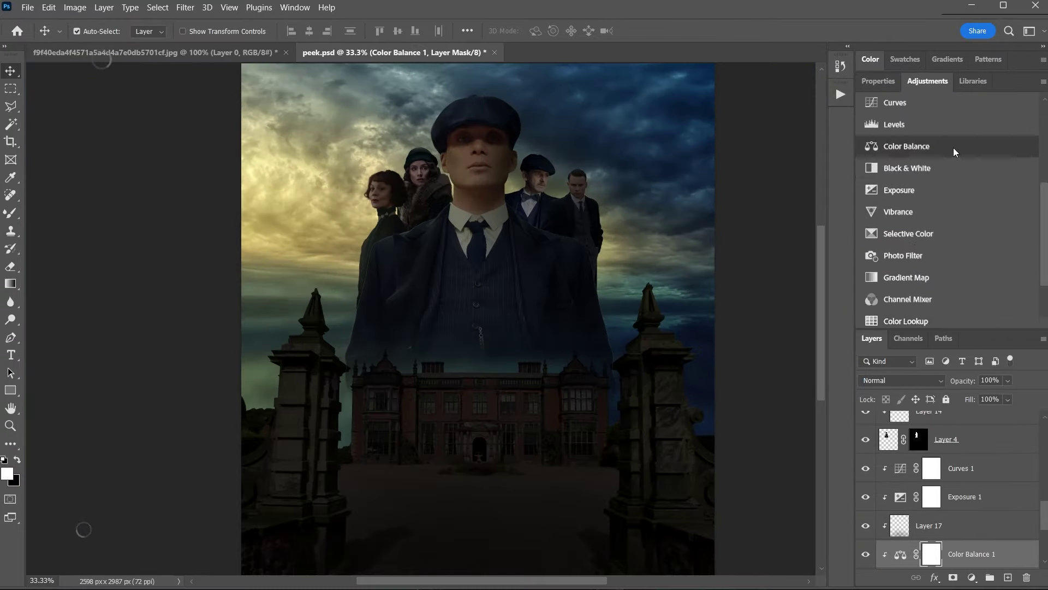
Push the Color Balance shadows toward blue on the Yellow–Blue slider, then pull it back
{"action": "left_click_drag", "start_coordinate": [952, 198], "coordinate": [958, 197]}
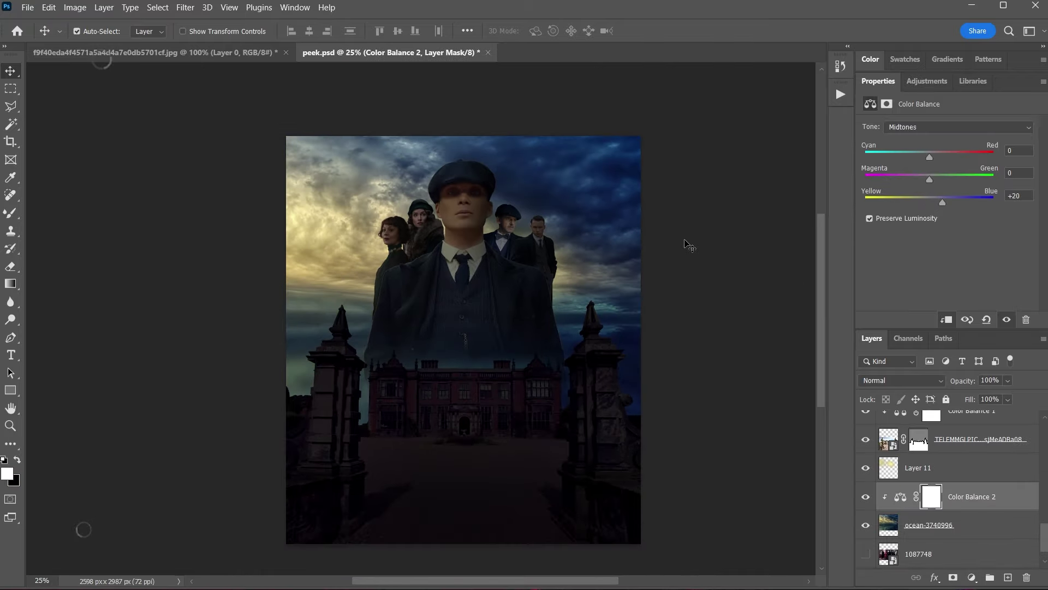
{"action": "left_click_drag", "start_coordinate": [942, 202], "coordinate": [930, 200]}
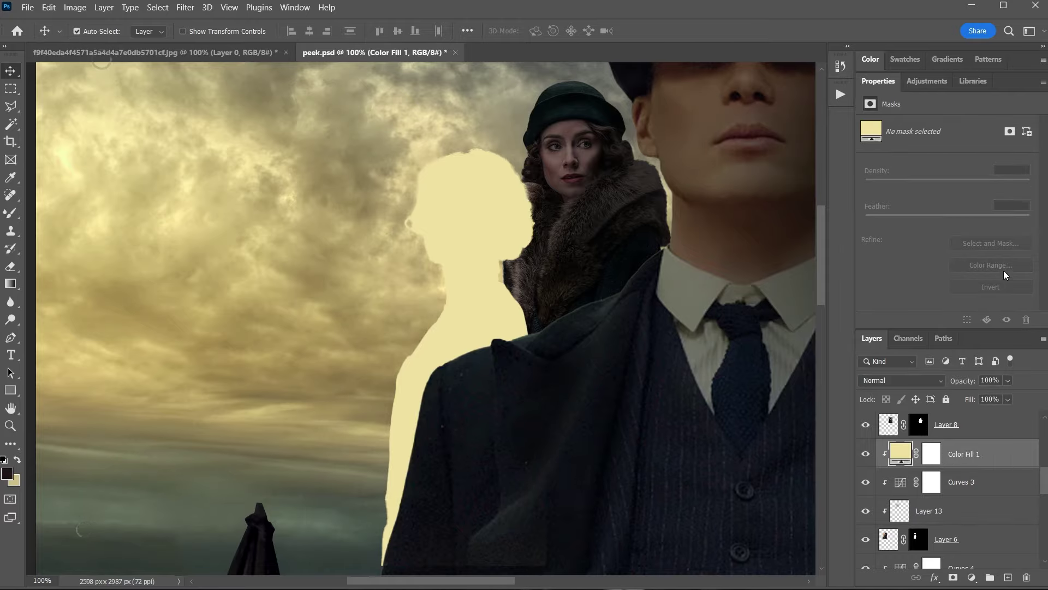
Hide Color Fill 1 with a black mask and ready a white brush on it
{"action": "left_click", "coordinate": [999, 286]}
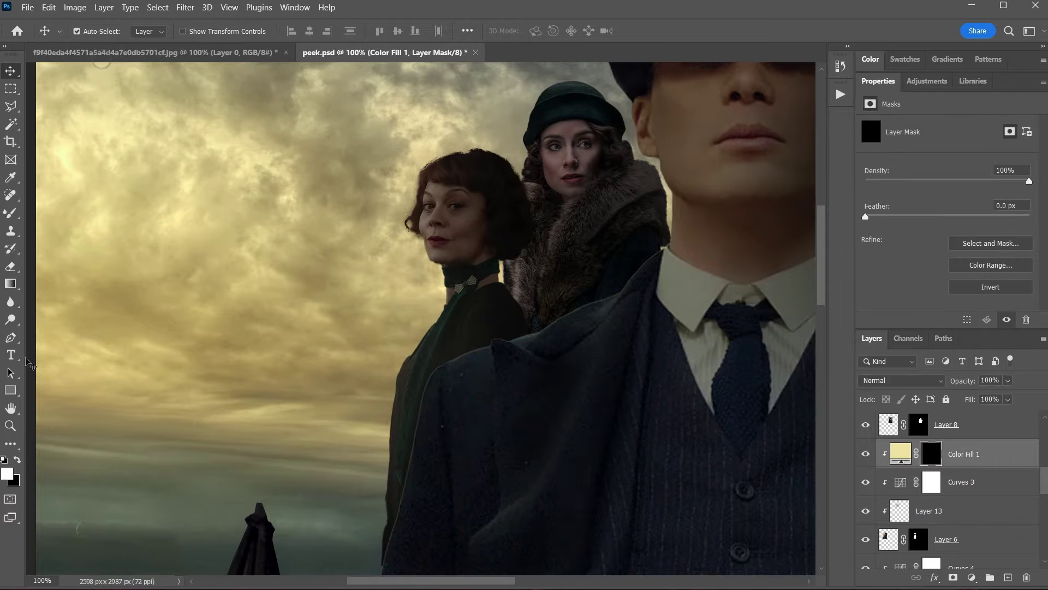
{"action": "left_click", "coordinate": [10, 212]}
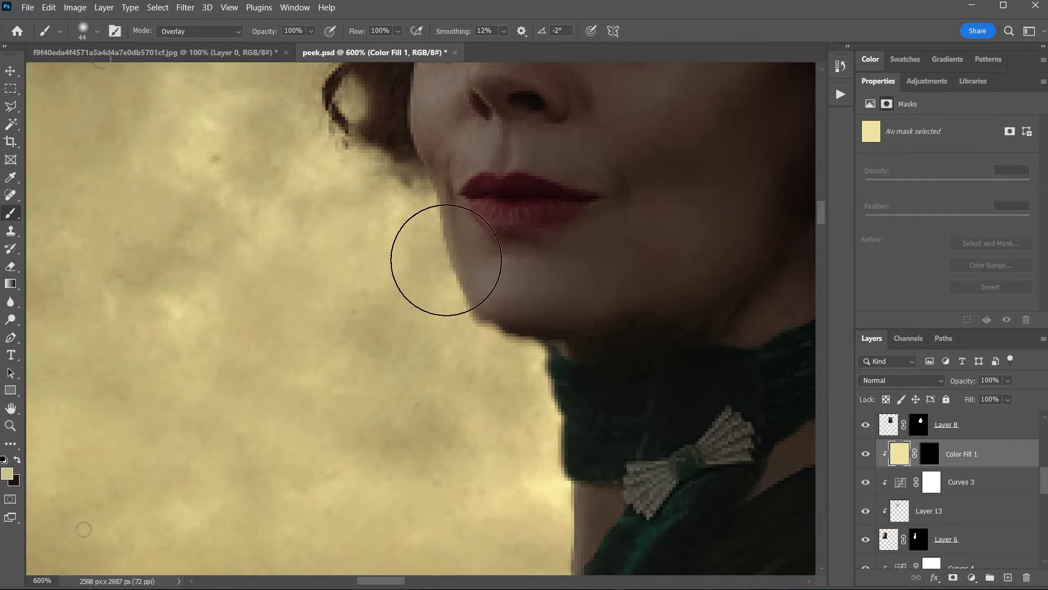
{"action": "scroll", "coordinate": [479, 211], "scroll_direction": "down", "scroll_amount": 2}
{"action": "left_click", "coordinate": [898, 456]}
{"action": "left_click", "coordinate": [930, 453]}
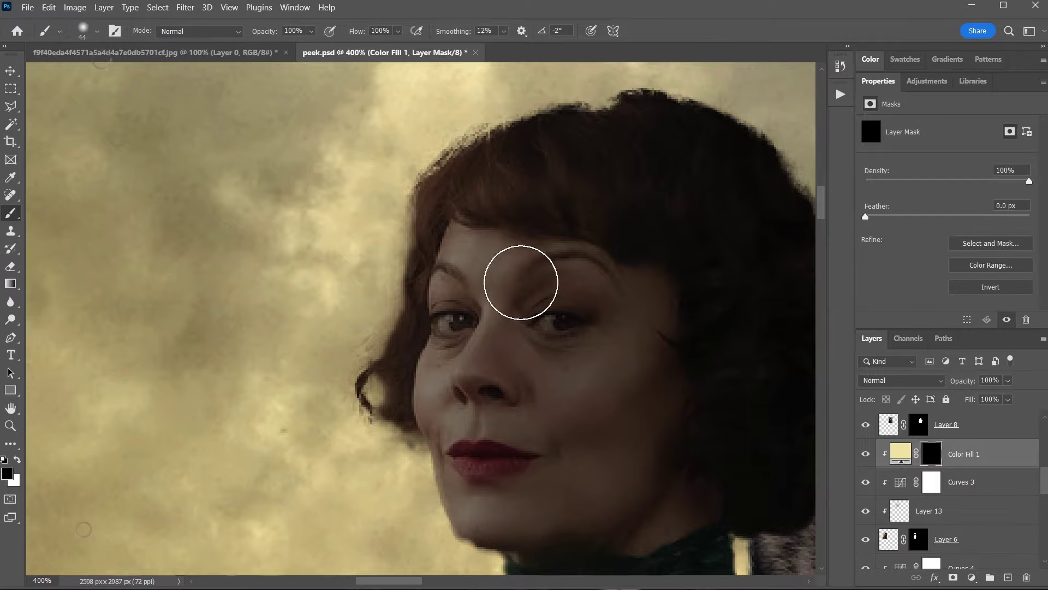
{"action": "key", "text": "x"}
{"action": "left_click", "coordinate": [311, 31]}
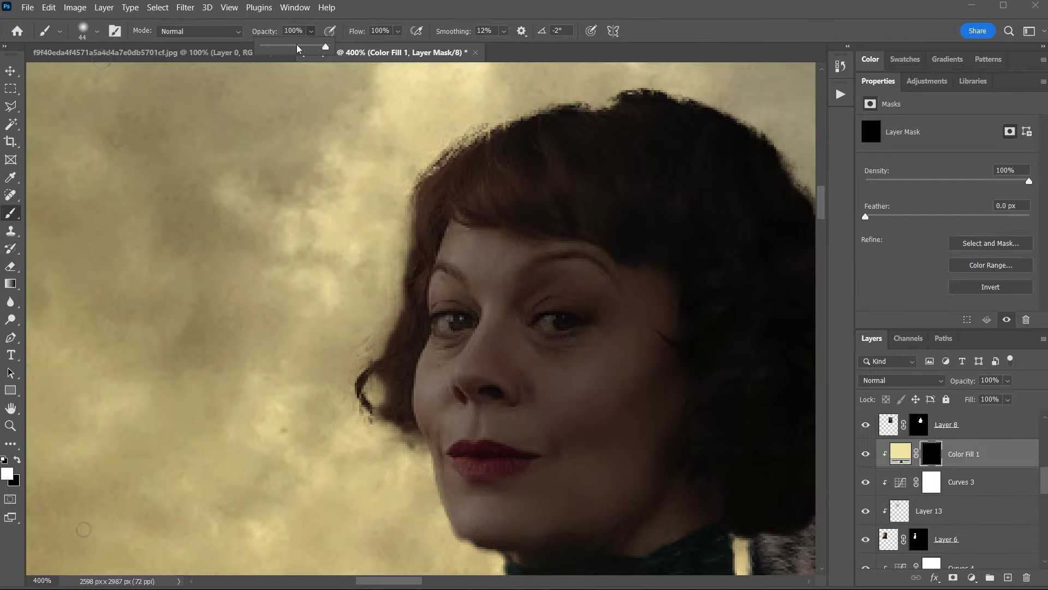
{"action": "scroll", "coordinate": [367, 181], "scroll_direction": "up", "scroll_amount": 3}
{"action": "scroll", "coordinate": [387, 259], "scroll_direction": "up", "scroll_amount": 2}
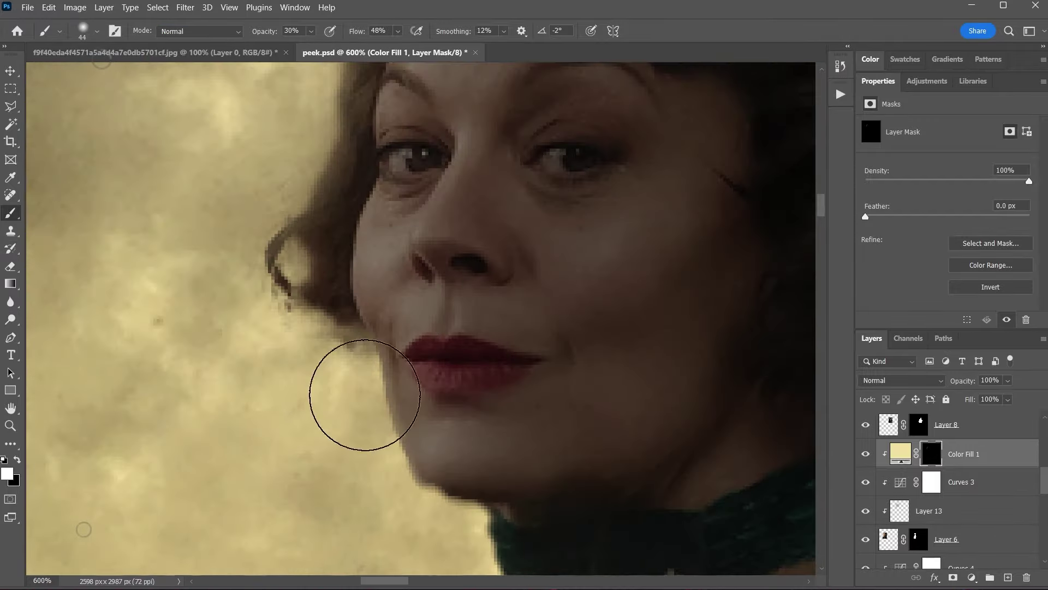
{"action": "scroll", "coordinate": [350, 432], "scroll_direction": "down", "scroll_amount": 3}
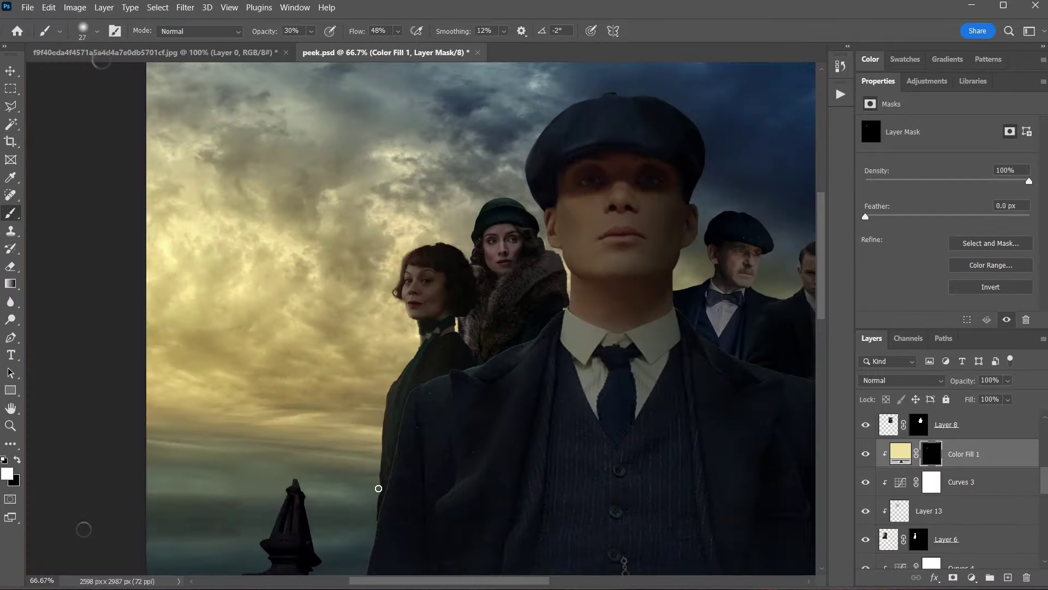
Raise the eraser flow to 100%, hide Layer 8, and retarget the Color Fill 1 mask
{"action": "key", "text": "v"}
{"action": "key", "text": "e"}
{"action": "right_click", "coordinate": [164, 212]}
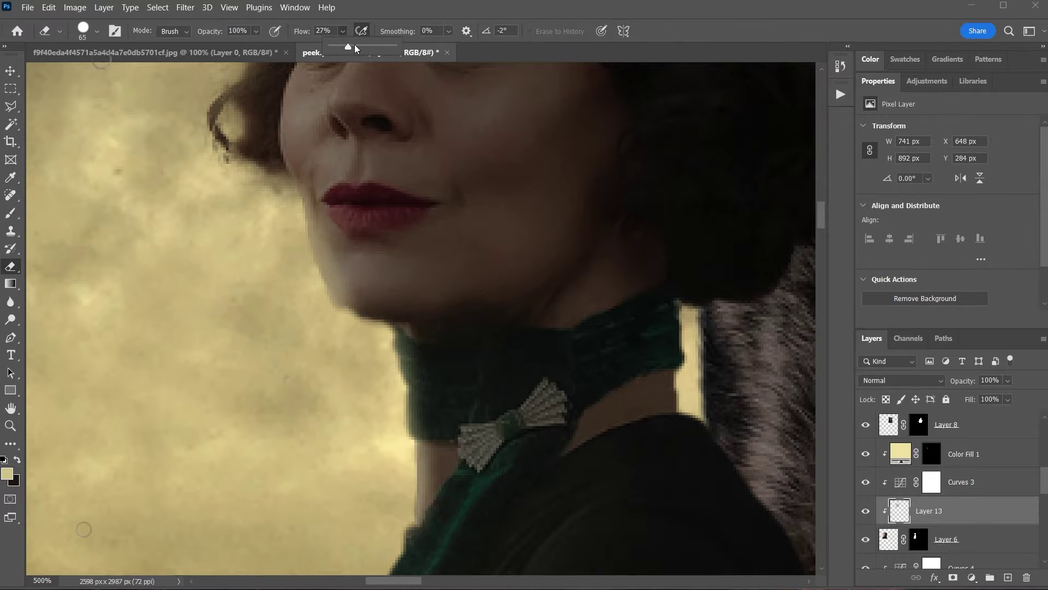
{"action": "left_click_drag", "start_coordinate": [355, 48], "coordinate": [398, 48]}
{"action": "key", "text": "alt+bracketleft"}
{"action": "left_click", "coordinate": [866, 424]}
{"action": "left_click", "coordinate": [961, 453]}
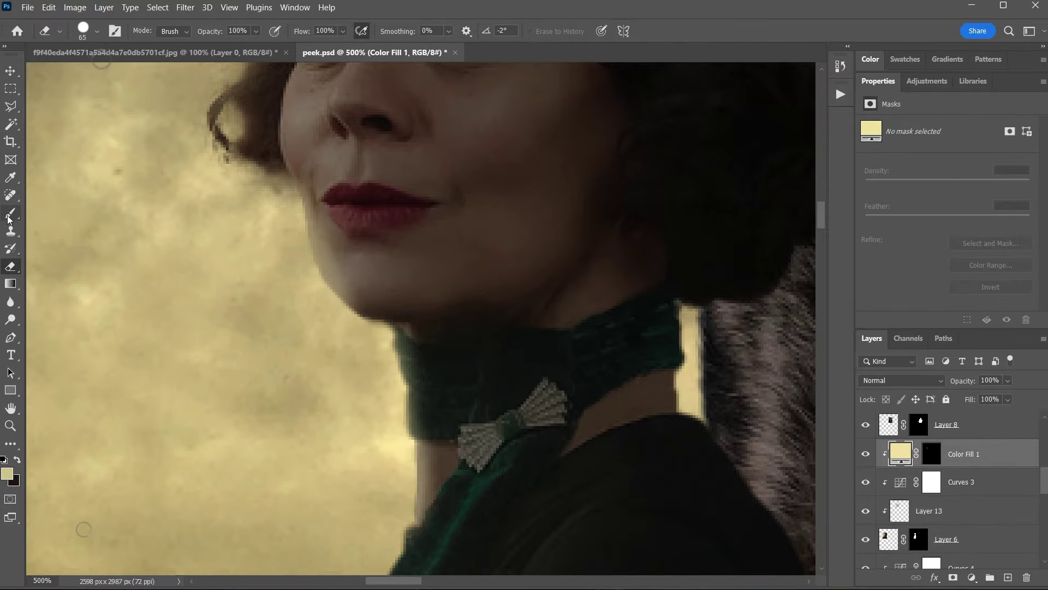
{"action": "key", "text": "b"}
{"action": "scroll", "coordinate": [382, 306], "scroll_direction": "up", "scroll_amount": 5}
{"action": "key", "text": "ctrl+plus"}
{"action": "key", "text": "ctrl+plus"}
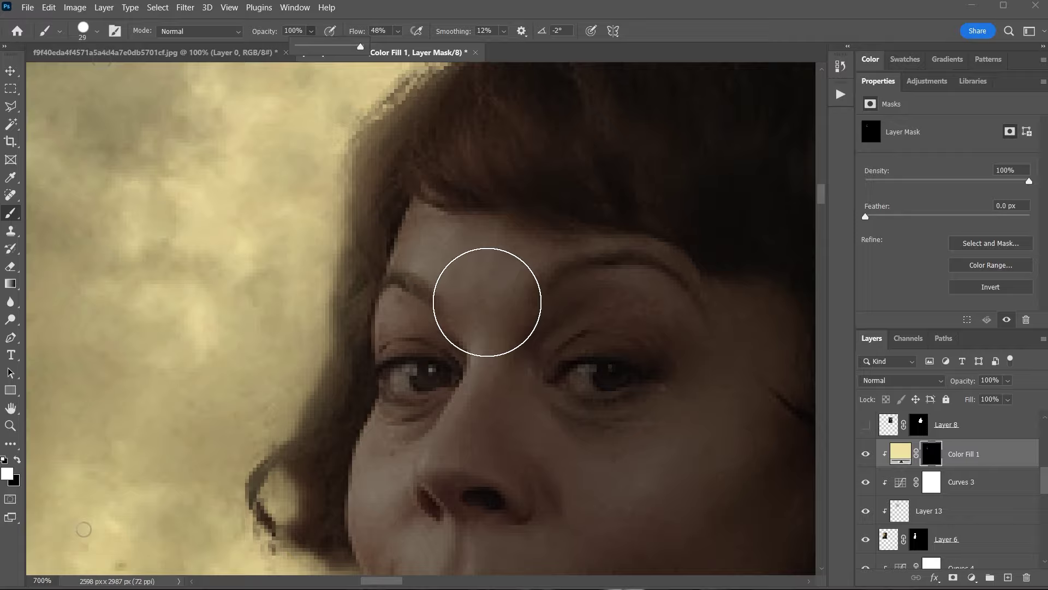
Paint the yellow tint onto the woman's forehead, then erase the excess patch
{"action": "left_click_drag", "start_coordinate": [431, 202], "coordinate": [407, 265]}
{"action": "key", "text": "e"}
{"action": "scroll", "coordinate": [382, 262], "scroll_direction": "down", "scroll_amount": 3}
{"action": "left_click_drag", "start_coordinate": [415, 224], "coordinate": [432, 290]}
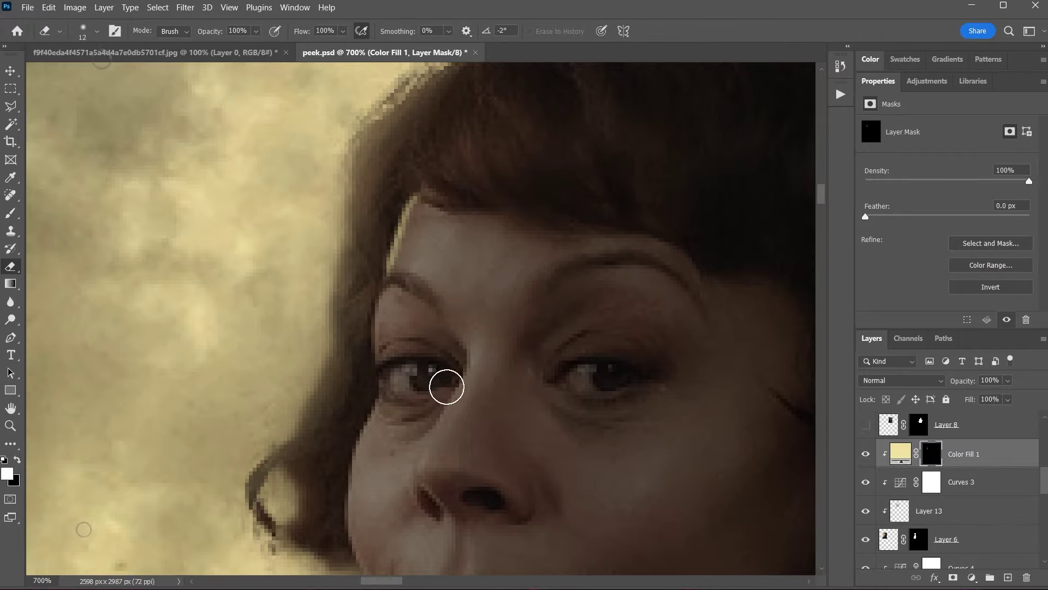
{"action": "scroll", "coordinate": [445, 381], "scroll_direction": "down", "scroll_amount": 1}
{"action": "scroll", "coordinate": [459, 215], "scroll_direction": "up", "scroll_amount": 5}
{"action": "scroll", "coordinate": [459, 215], "scroll_direction": "down", "scroll_amount": 3}
Paint the yellow tint down the woman's face edge on the mask
{"action": "right_click", "coordinate": [10, 301]}
{"action": "left_click", "coordinate": [60, 333]}
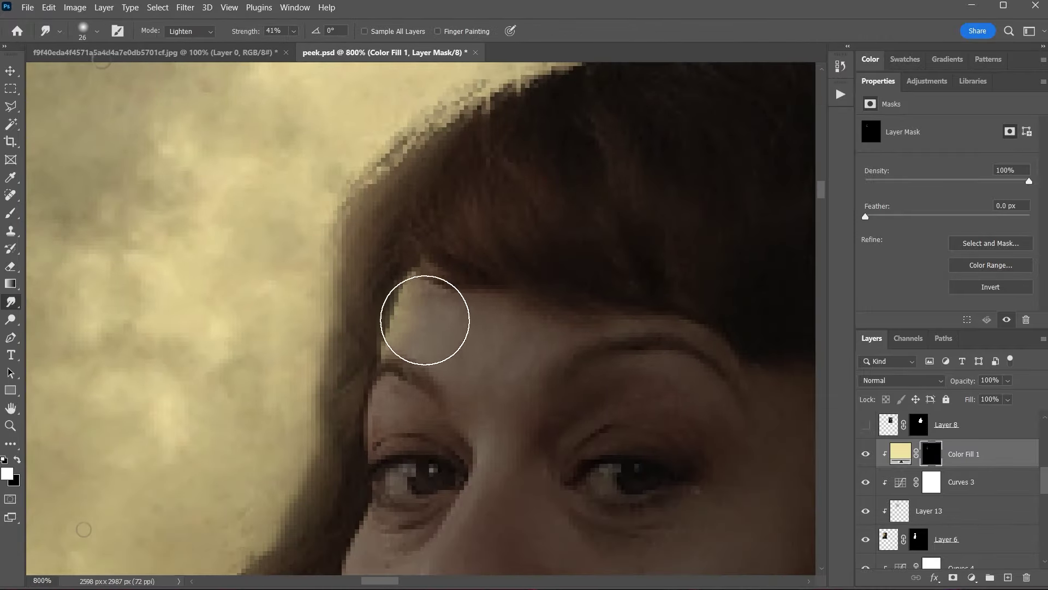
{"action": "scroll", "coordinate": [437, 360], "scroll_direction": "down", "scroll_amount": 5}
{"action": "scroll", "coordinate": [437, 361], "scroll_direction": "up", "scroll_amount": 5}
{"action": "scroll", "coordinate": [398, 264], "scroll_direction": "up", "scroll_amount": 2}
{"action": "key", "text": "b"}
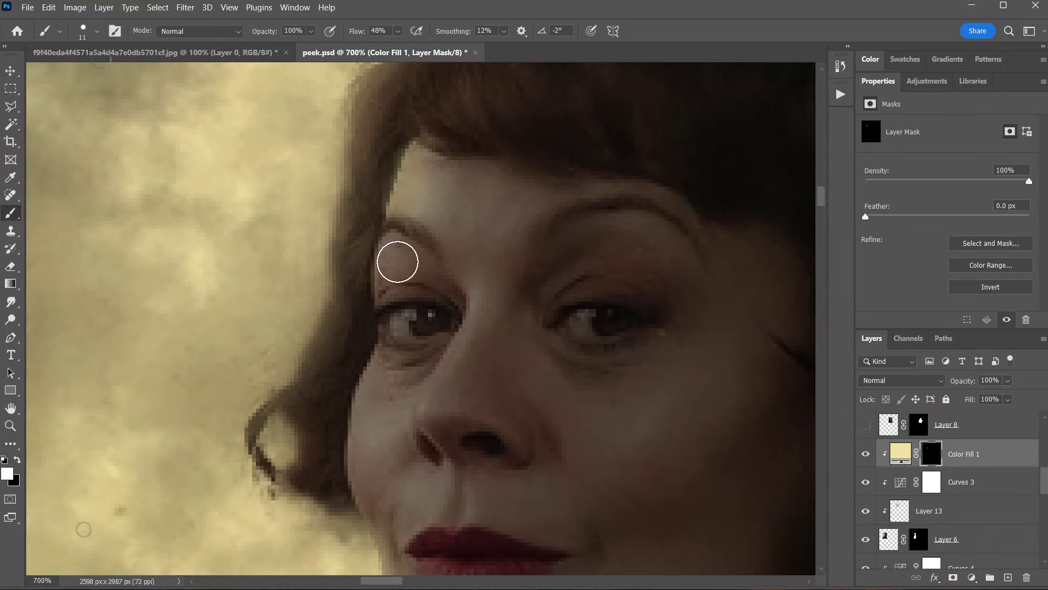
{"action": "left_click_drag", "start_coordinate": [407, 224], "coordinate": [387, 511]}
{"action": "scroll", "coordinate": [387, 511], "scroll_direction": "down", "scroll_amount": 3}
{"action": "scroll", "coordinate": [374, 332], "scroll_direction": "up", "scroll_amount": 3}
Erase the upper yellow stroke near the woman's eye
{"action": "key", "text": "e"}
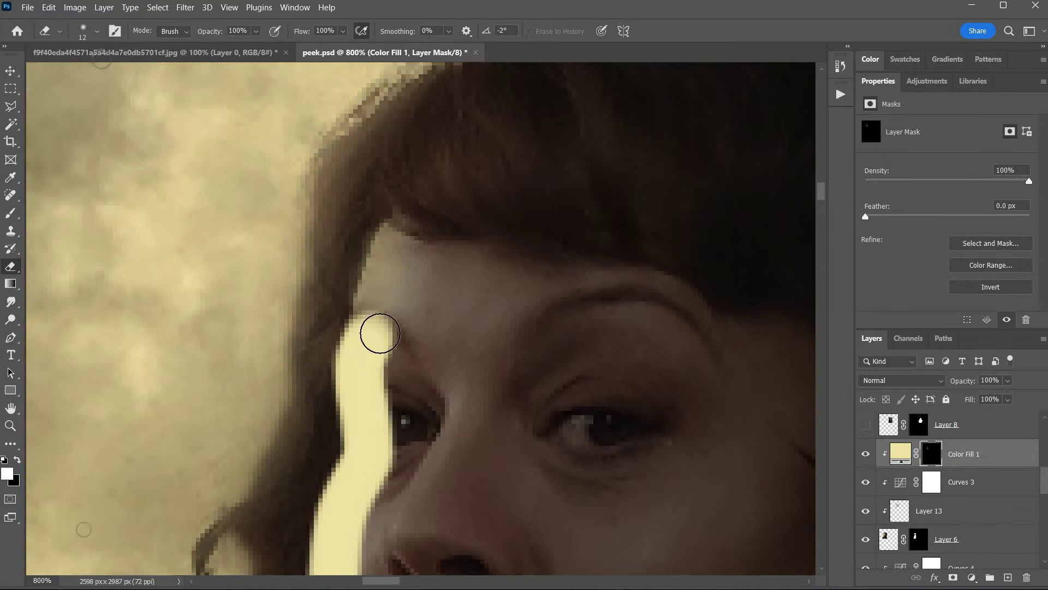
{"action": "left_click_drag", "start_coordinate": [374, 332], "coordinate": [320, 499]}
{"action": "scroll", "coordinate": [363, 386], "scroll_direction": "down", "scroll_amount": 2}
{"action": "scroll", "coordinate": [320, 498], "scroll_direction": "down", "scroll_amount": 2}
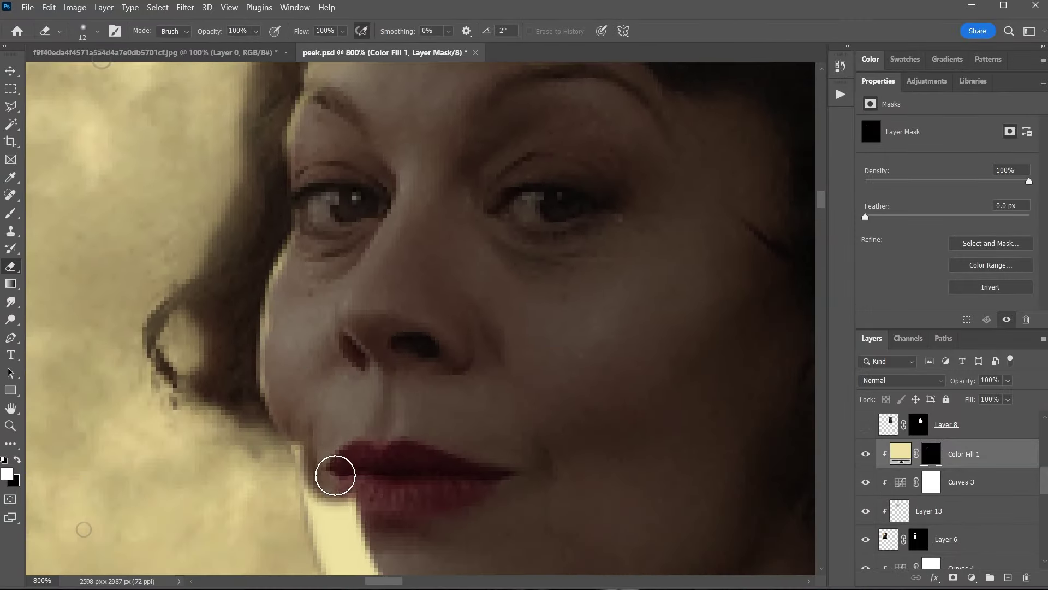
{"action": "scroll", "coordinate": [344, 520], "scroll_direction": "down", "scroll_amount": 2}
{"action": "scroll", "coordinate": [371, 543], "scroll_direction": "down", "scroll_amount": 2}
{"action": "scroll", "coordinate": [373, 543], "scroll_direction": "up", "scroll_amount": 4}
{"action": "key", "text": "r"}
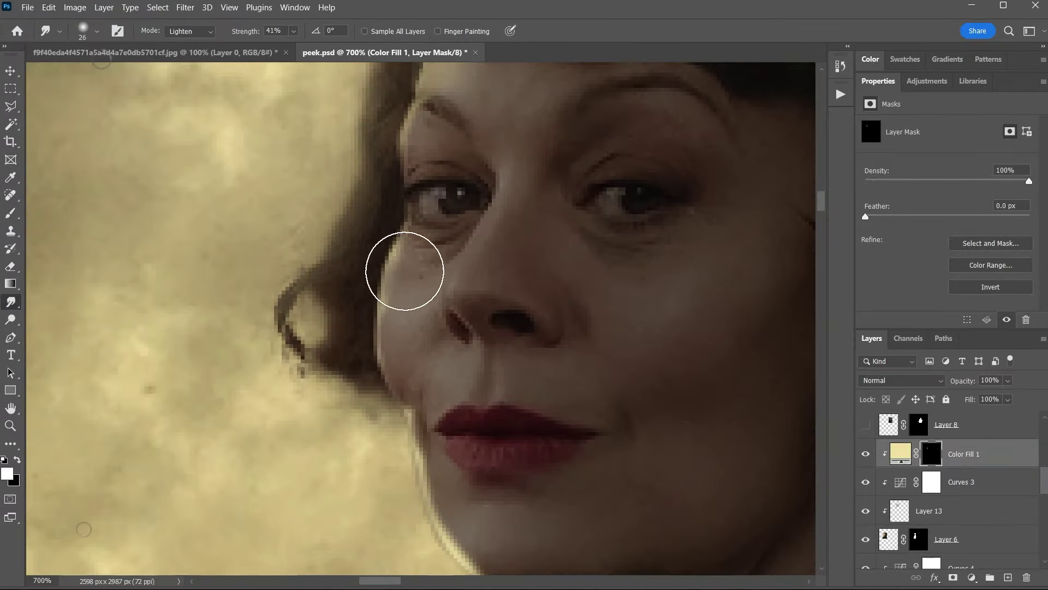
{"action": "scroll", "coordinate": [410, 447], "scroll_direction": "up", "scroll_amount": 1}
Erase the yellow along the jaw edge and lower the eraser opacity to 17%
{"action": "key", "text": "e"}
{"action": "left_click_drag", "start_coordinate": [452, 435], "coordinate": [375, 311]}
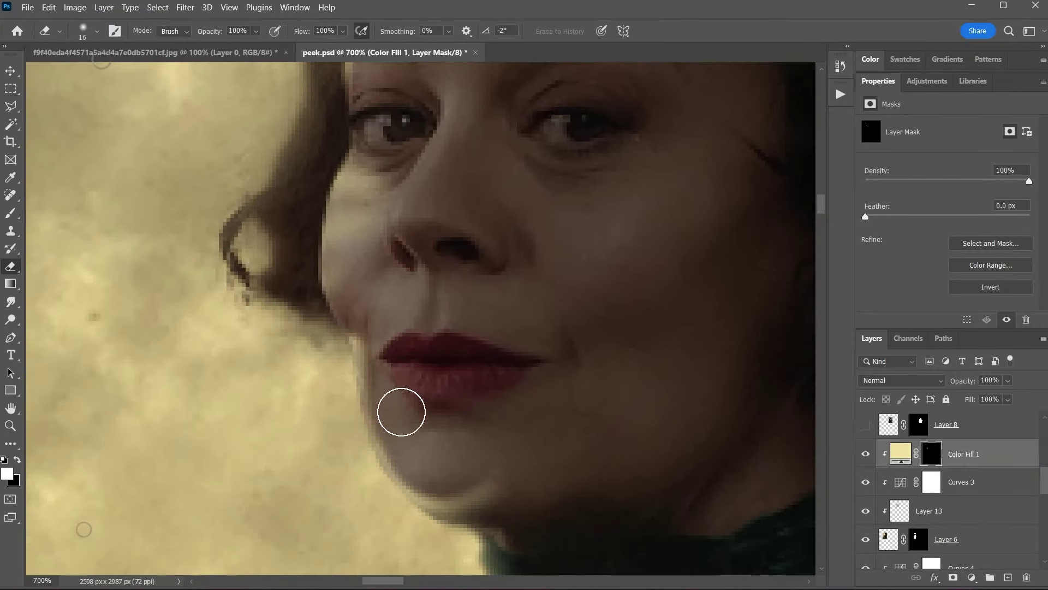
{"action": "scroll", "coordinate": [388, 284], "scroll_direction": "down", "scroll_amount": 2}
{"action": "scroll", "coordinate": [388, 283], "scroll_direction": "down", "scroll_amount": 3}
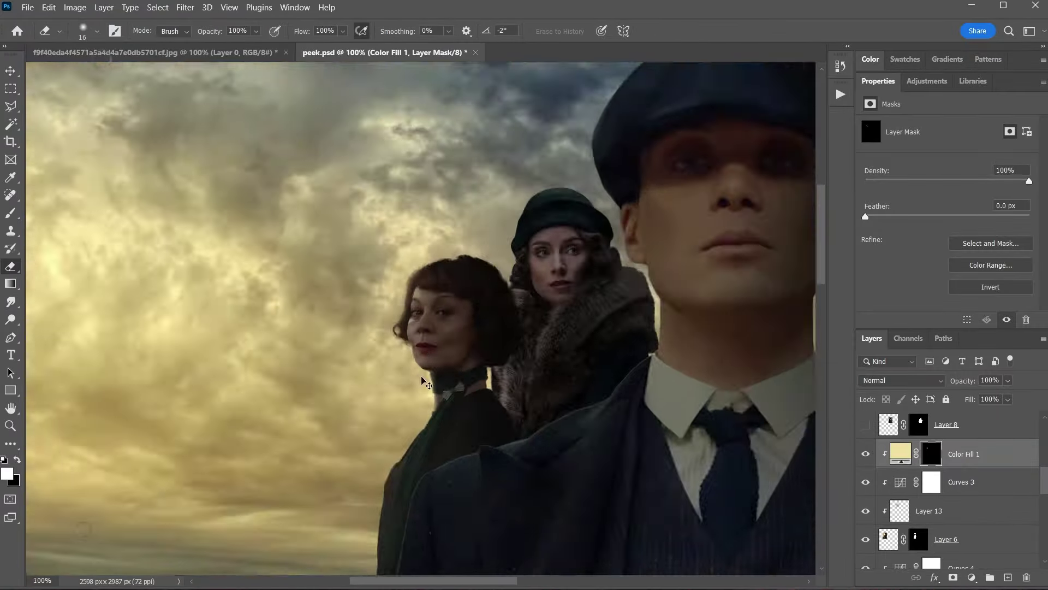
{"action": "scroll", "coordinate": [419, 348], "scroll_direction": "up", "scroll_amount": 4}
{"action": "right_click", "coordinate": [554, 330]}
{"action": "key", "text": "Escape"}
{"action": "key", "text": "1"}
{"action": "key", "text": "7"}
{"action": "scroll", "coordinate": [363, 304], "scroll_direction": "down", "scroll_amount": 2}
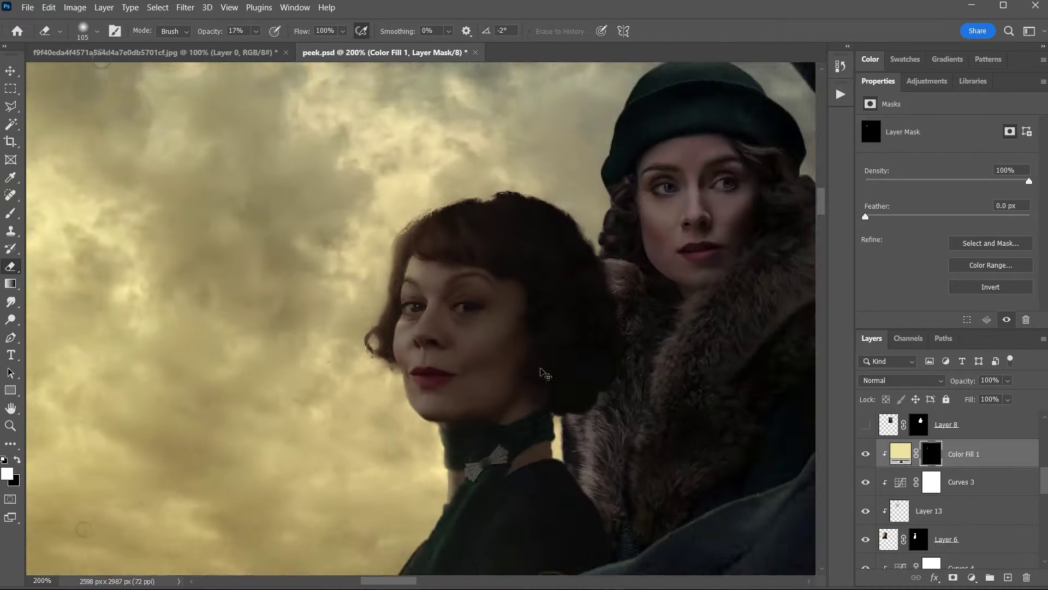
{"action": "scroll", "coordinate": [363, 304], "scroll_direction": "down", "scroll_amount": 2}
{"action": "scroll", "coordinate": [326, 452], "scroll_direction": "up", "scroll_amount": 4}
{"action": "scroll", "coordinate": [326, 452], "scroll_direction": "down", "scroll_amount": 1}
{"action": "scroll", "coordinate": [359, 379], "scroll_direction": "down", "scroll_amount": 4}
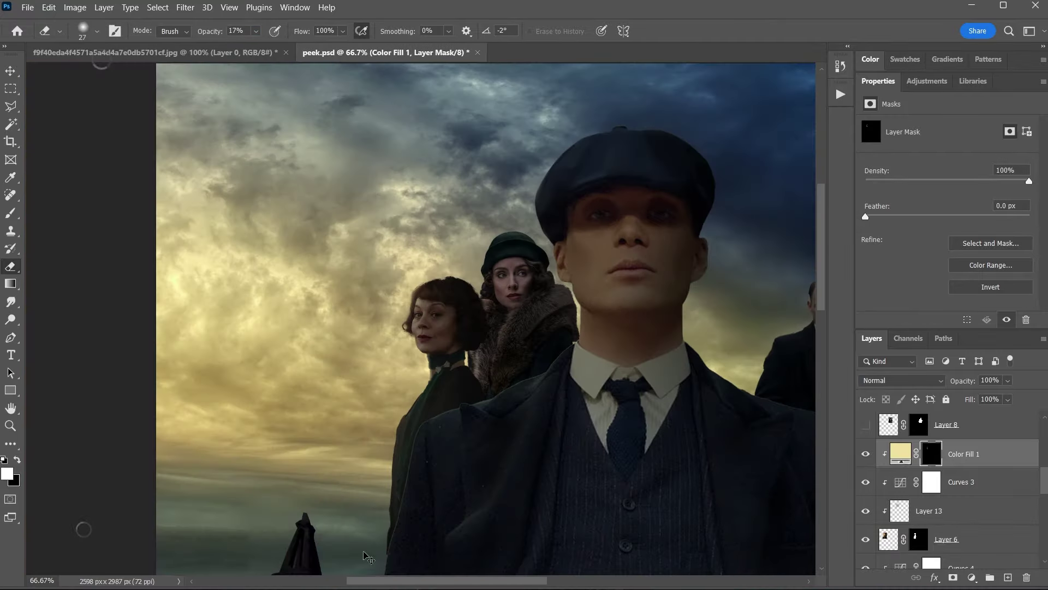
{"action": "scroll", "coordinate": [328, 275], "scroll_direction": "up", "scroll_amount": 5}
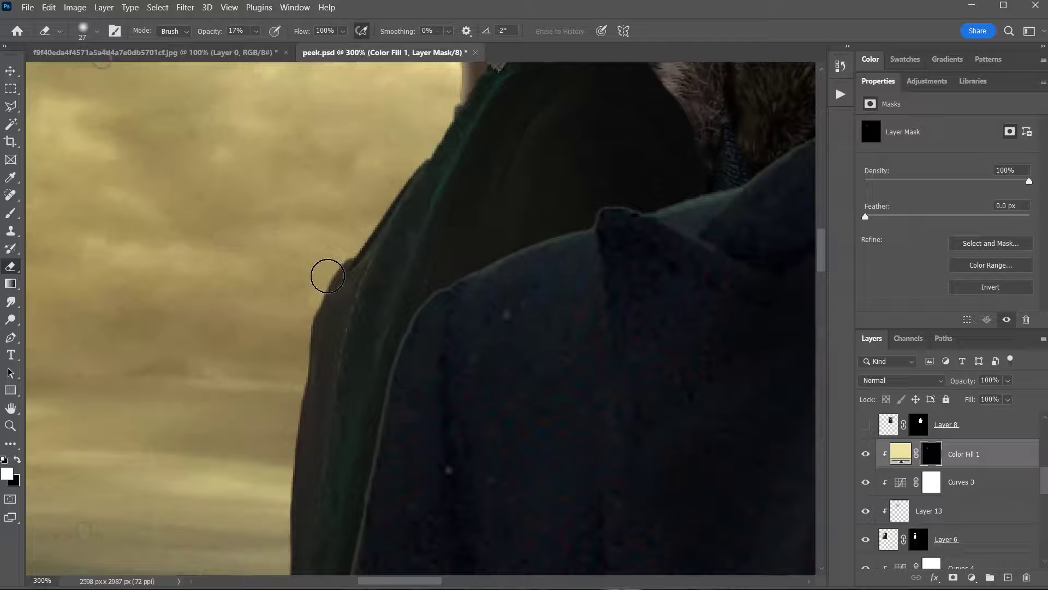
Return to the Color Fill 1 mask and clean up the short-haired woman's hair edge
{"action": "left_click", "coordinate": [928, 510]}
{"action": "scroll", "coordinate": [789, 473], "scroll_direction": "up", "scroll_amount": 2}
{"action": "left_click", "coordinate": [931, 453]}
{"action": "scroll", "coordinate": [472, 327], "scroll_direction": "up", "scroll_amount": 2}
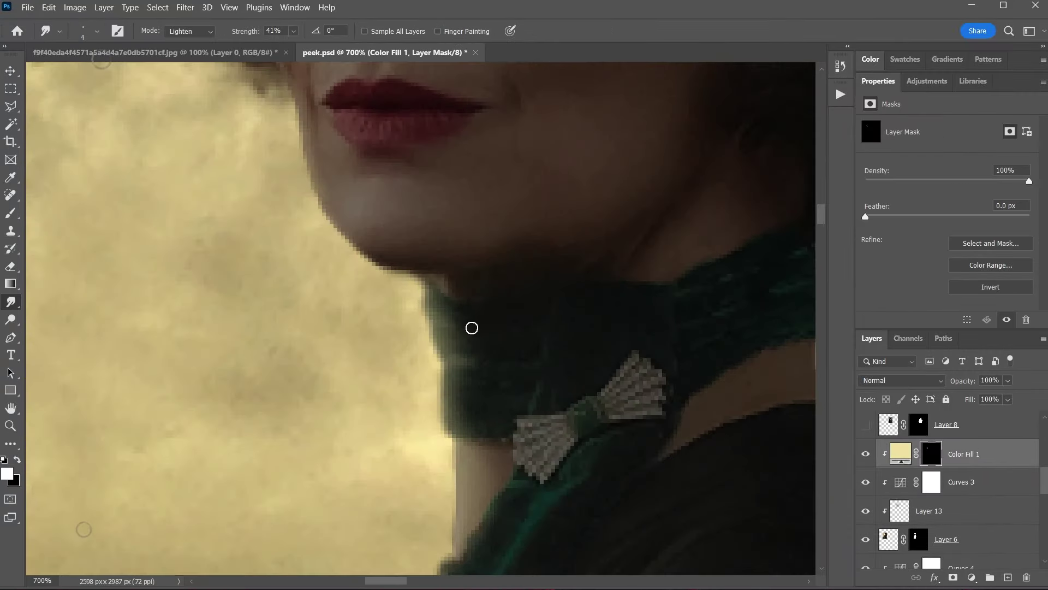
{"action": "scroll", "coordinate": [537, 328], "scroll_direction": "down", "scroll_amount": 5}
{"action": "scroll", "coordinate": [546, 270], "scroll_direction": "up", "scroll_amount": 3}
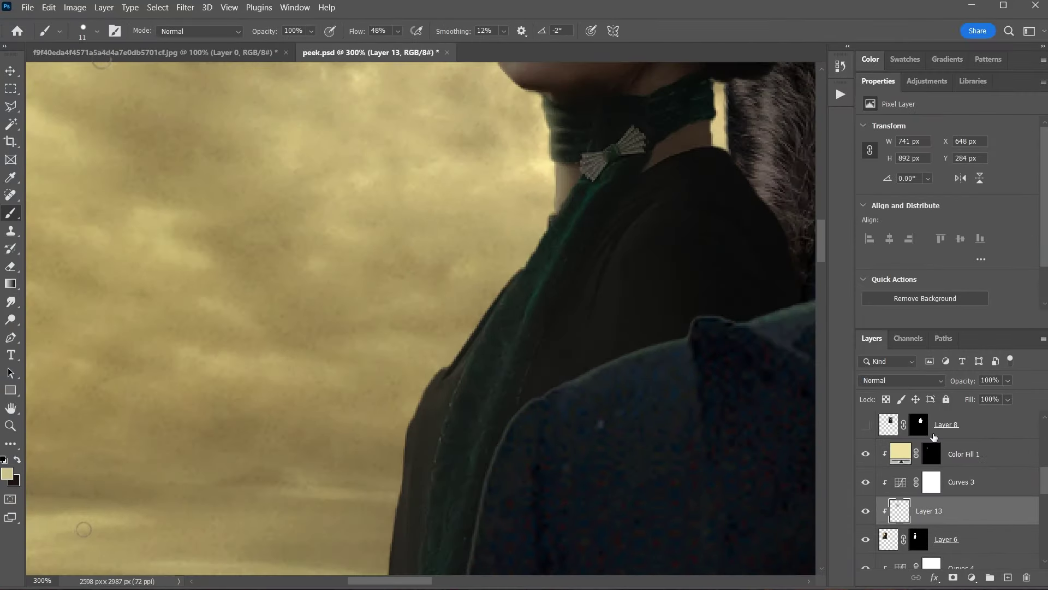
{"action": "key", "text": "b"}
{"action": "scroll", "coordinate": [415, 284], "scroll_direction": "down", "scroll_amount": 1}
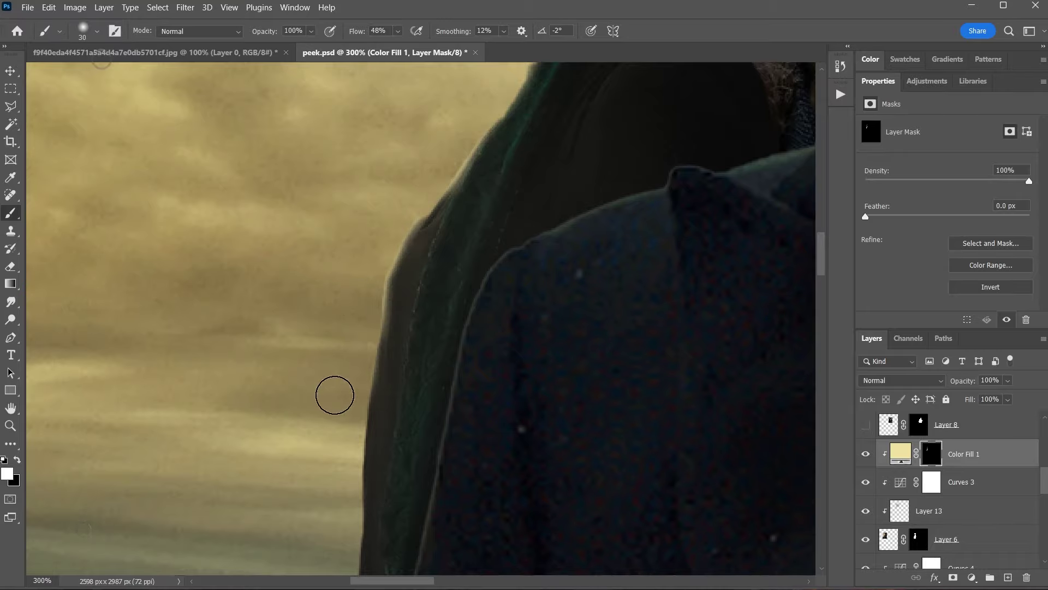
{"action": "scroll", "coordinate": [335, 393], "scroll_direction": "down", "scroll_amount": 4}
{"action": "scroll", "coordinate": [443, 322], "scroll_direction": "down", "scroll_amount": 1}
{"action": "scroll", "coordinate": [448, 321], "scroll_direction": "up", "scroll_amount": 1}
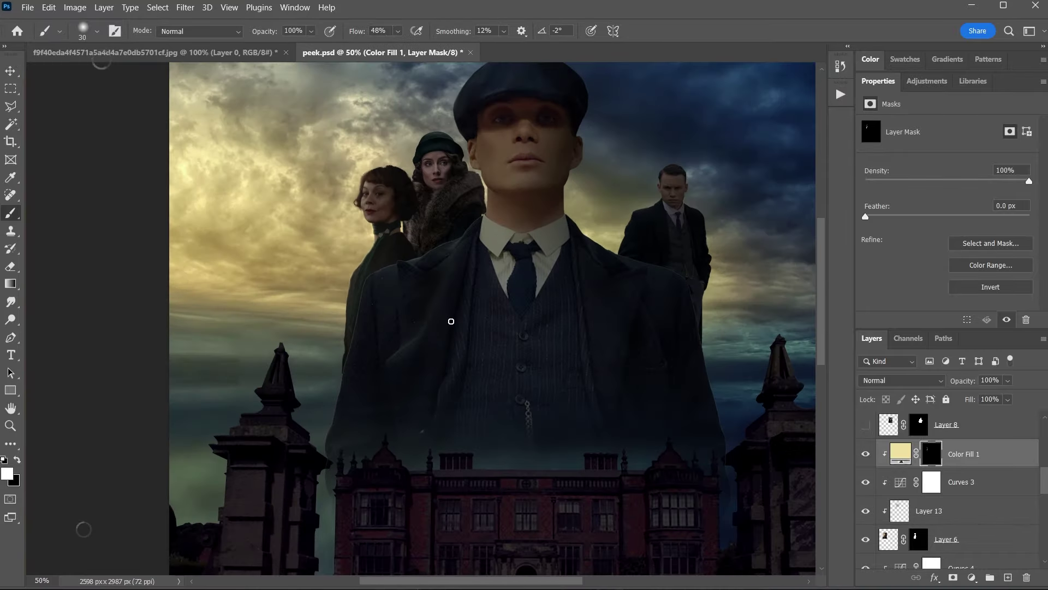
{"action": "scroll", "coordinate": [448, 321], "scroll_direction": "down", "scroll_amount": 1}
{"action": "scroll", "coordinate": [470, 319], "scroll_direction": "up", "scroll_amount": 5}
{"action": "scroll", "coordinate": [470, 319], "scroll_direction": "up", "scroll_amount": 3}
{"action": "scroll", "coordinate": [470, 319], "scroll_direction": "right", "scroll_amount": 2}
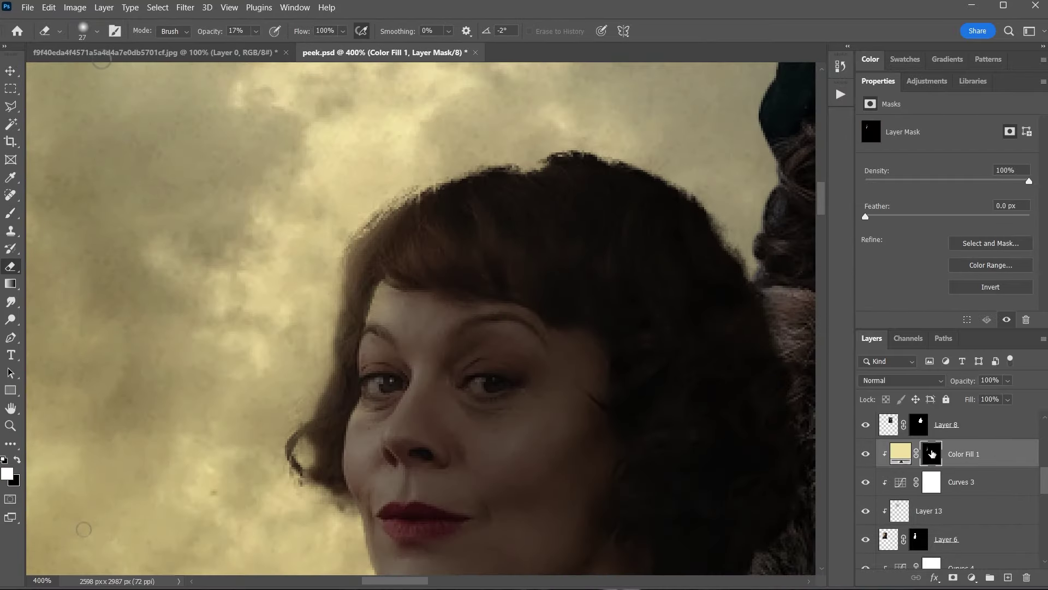
{"action": "scroll", "coordinate": [371, 140], "scroll_direction": "down", "scroll_amount": 2}
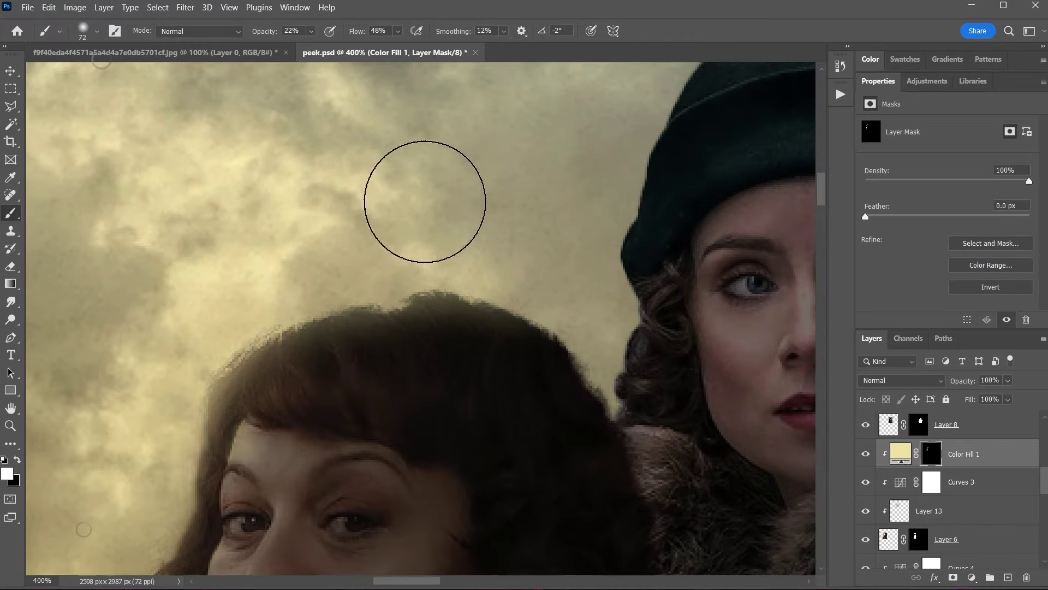
{"action": "scroll", "coordinate": [423, 200], "scroll_direction": "down", "scroll_amount": 3}
{"action": "scroll", "coordinate": [309, 245], "scroll_direction": "down", "scroll_amount": 2}
{"action": "scroll", "coordinate": [305, 230], "scroll_direction": "down", "scroll_amount": 1}
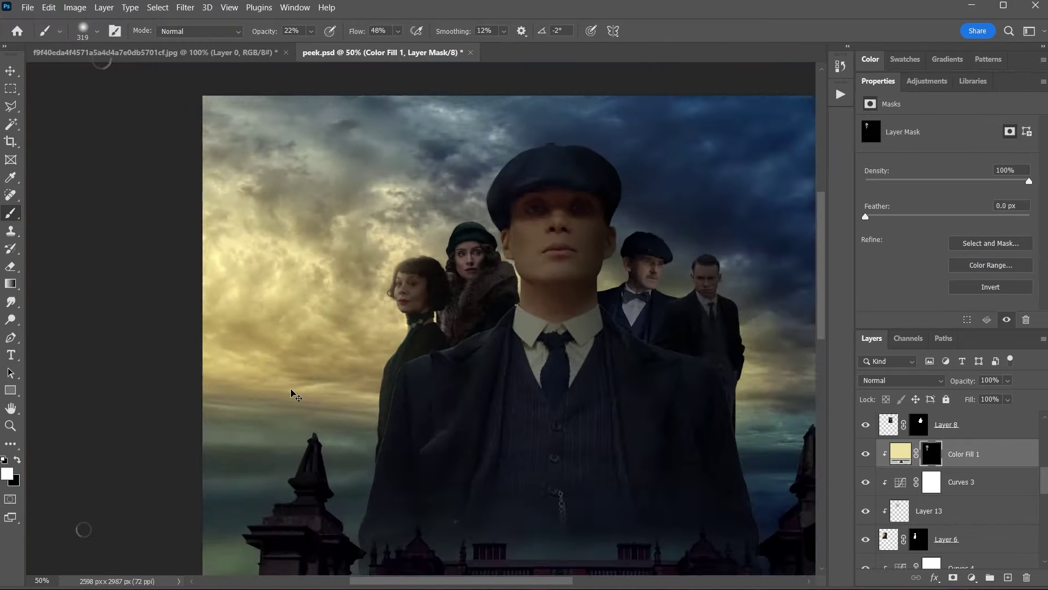
{"action": "scroll", "coordinate": [421, 284], "scroll_direction": "up", "scroll_amount": 1}
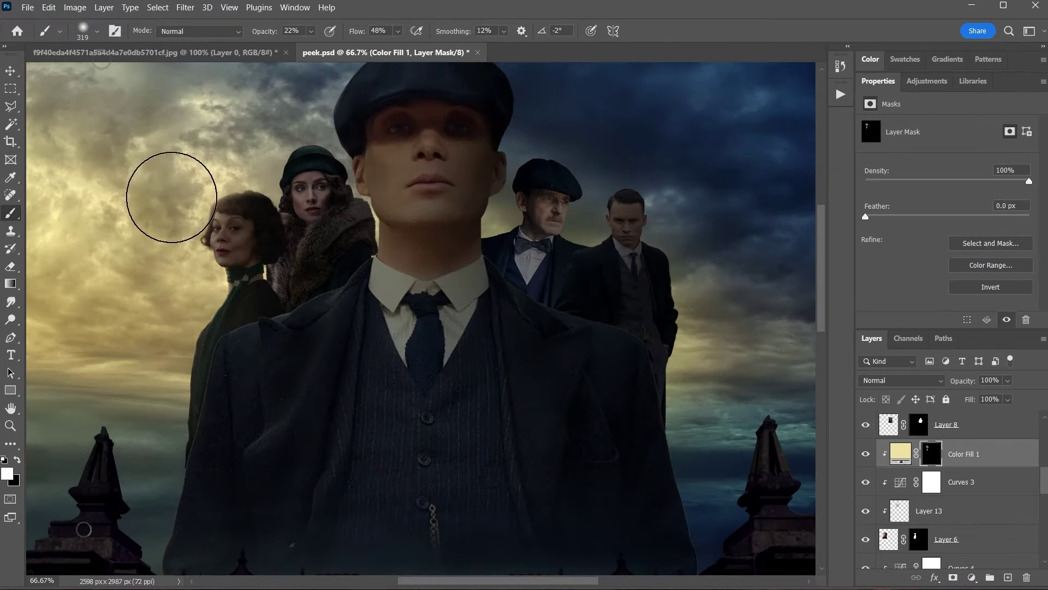
{"action": "scroll", "coordinate": [426, 273], "scroll_direction": "up", "scroll_amount": 2}
{"action": "scroll", "coordinate": [240, 230], "scroll_direction": "up", "scroll_amount": 2}
{"action": "key", "text": "e"}
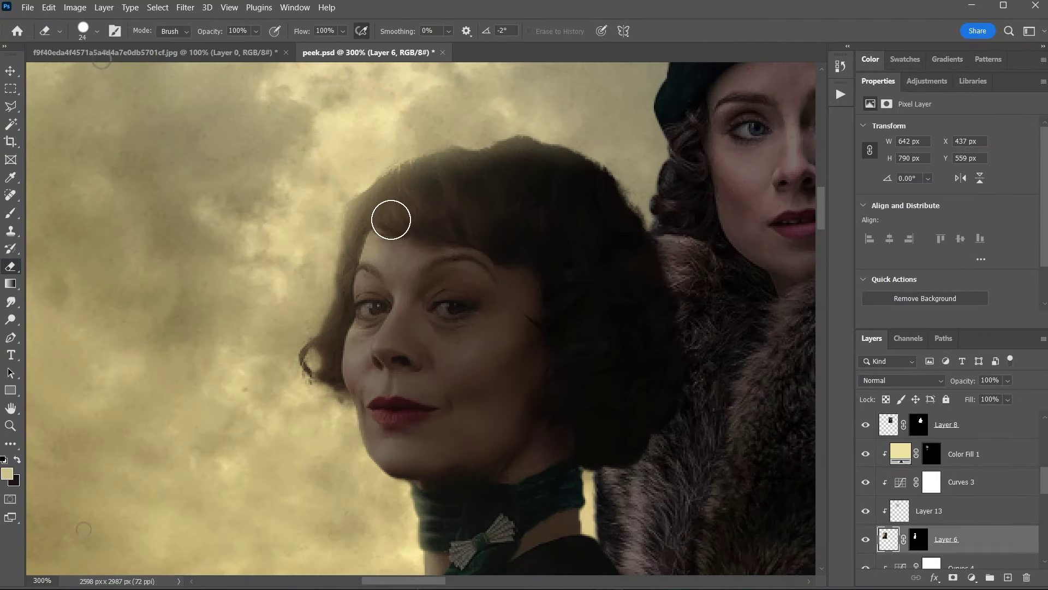
{"action": "scroll", "coordinate": [292, 342], "scroll_direction": "down", "scroll_amount": 5}
{"action": "scroll", "coordinate": [286, 359], "scroll_direction": "up", "scroll_amount": 1}
{"action": "scroll", "coordinate": [346, 253], "scroll_direction": "up", "scroll_amount": 4}
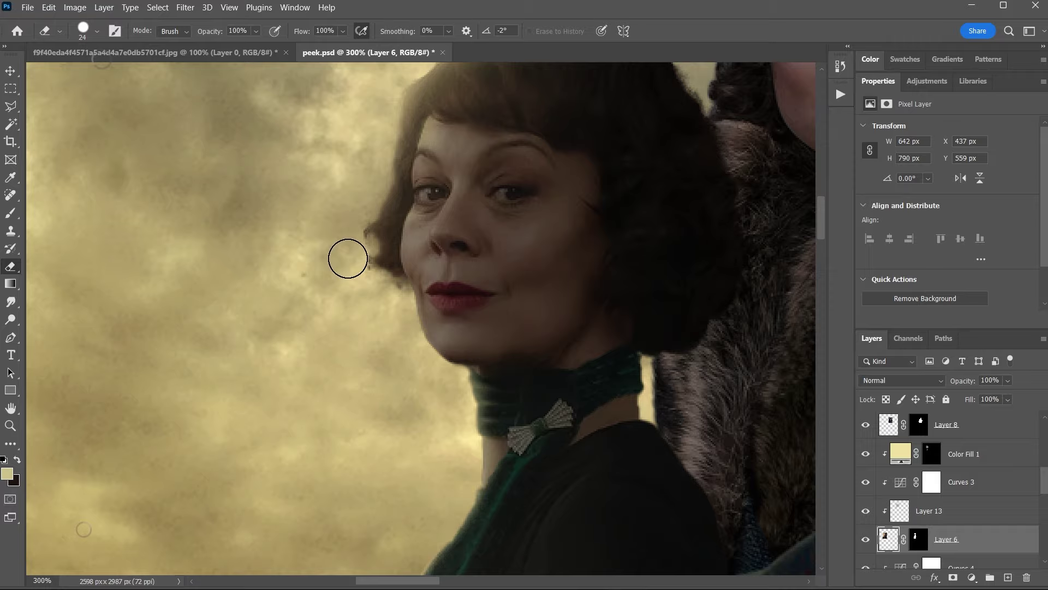
{"action": "scroll", "coordinate": [328, 341], "scroll_direction": "down", "scroll_amount": 5}
{"action": "scroll", "coordinate": [331, 344], "scroll_direction": "down", "scroll_amount": 2}
Duplicate Color Fill 1 into a copy placed below Layer 6
{"action": "key", "text": "v"}
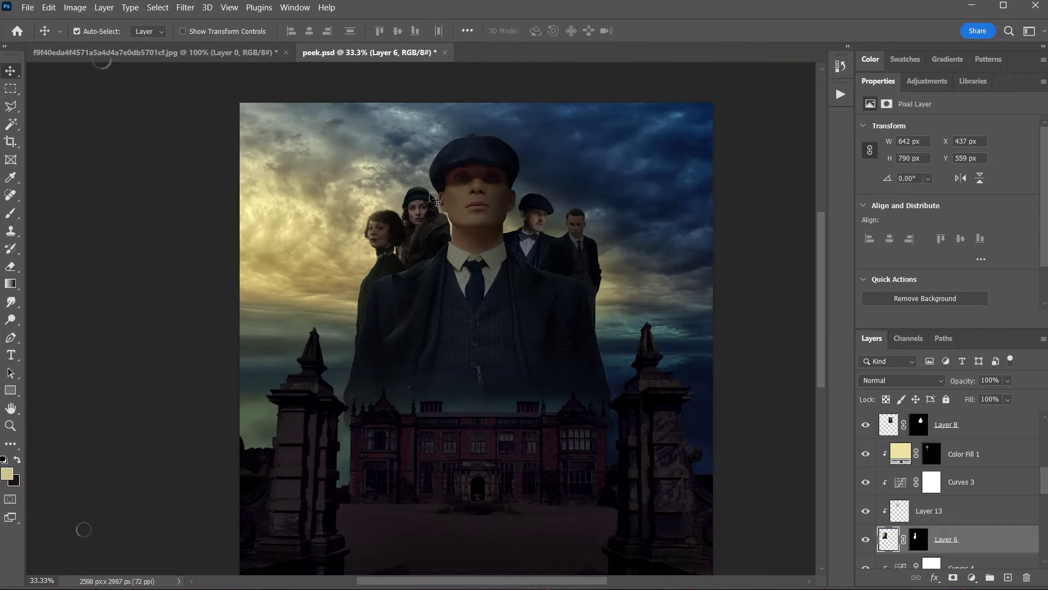
{"action": "left_click", "coordinate": [964, 453]}
{"action": "left_click_drag", "start_coordinate": [971, 484], "coordinate": [970, 538]}
{"action": "scroll", "coordinate": [330, 370], "scroll_direction": "up", "scroll_amount": 1}
Smudge the warm rim light on the women's hair with an enlarged brush
{"action": "scroll", "coordinate": [325, 304], "scroll_direction": "up", "scroll_amount": 4}
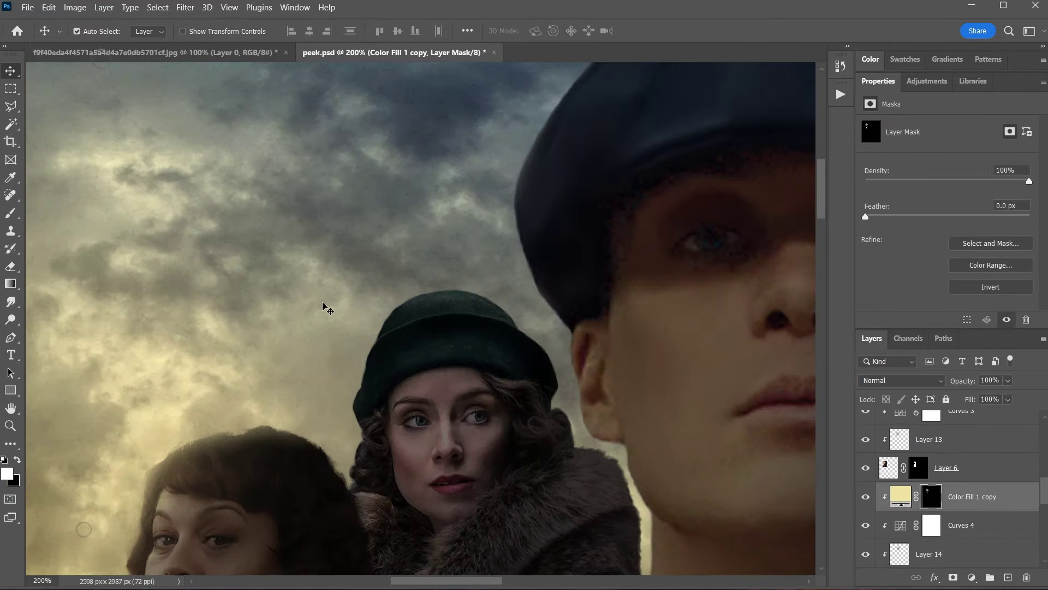
{"action": "key", "text": "b"}
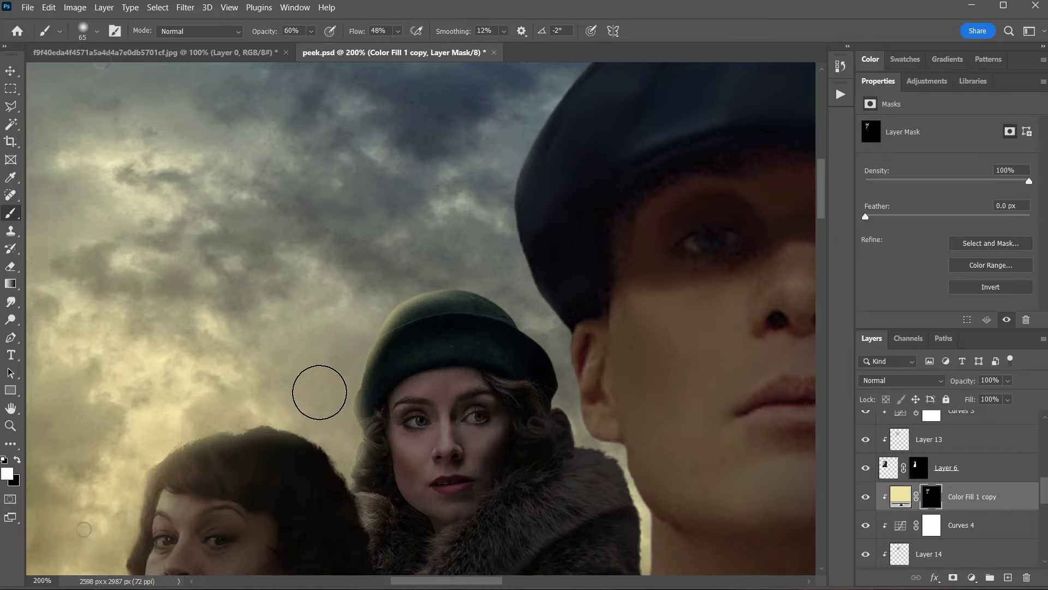
{"action": "scroll", "coordinate": [320, 392], "scroll_direction": "down", "scroll_amount": 4}
{"action": "scroll", "coordinate": [382, 382], "scroll_direction": "up", "scroll_amount": 4}
{"action": "scroll", "coordinate": [437, 393], "scroll_direction": "up", "scroll_amount": 1}
{"action": "key", "text": "bracketright"}
{"action": "key", "text": "bracketright"}
{"action": "key", "text": "bracketright"}
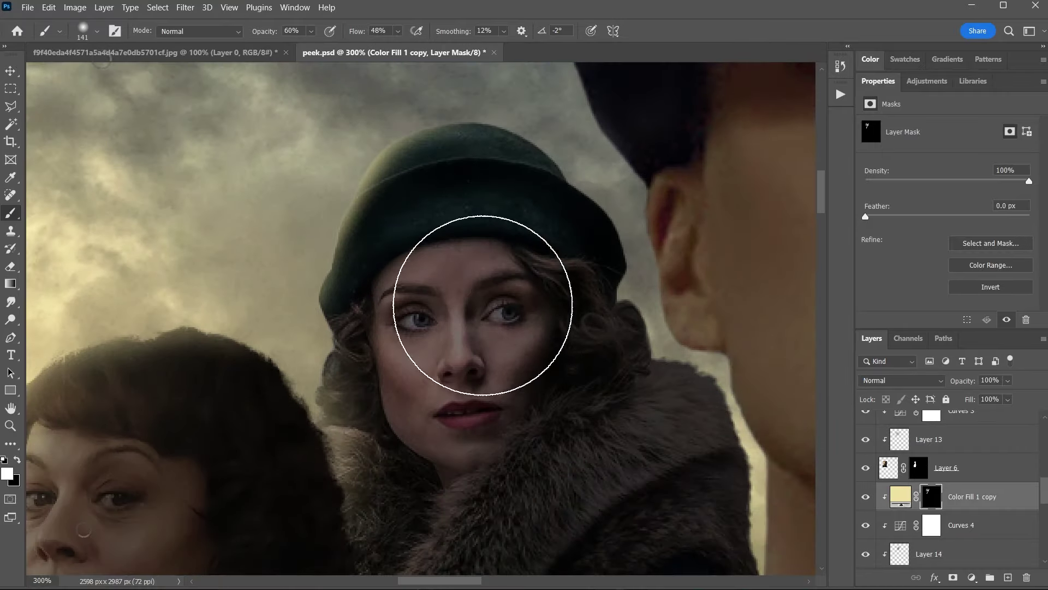
{"action": "left_click", "coordinate": [10, 301]}
{"action": "scroll", "coordinate": [393, 299], "scroll_direction": "up", "scroll_amount": 3}
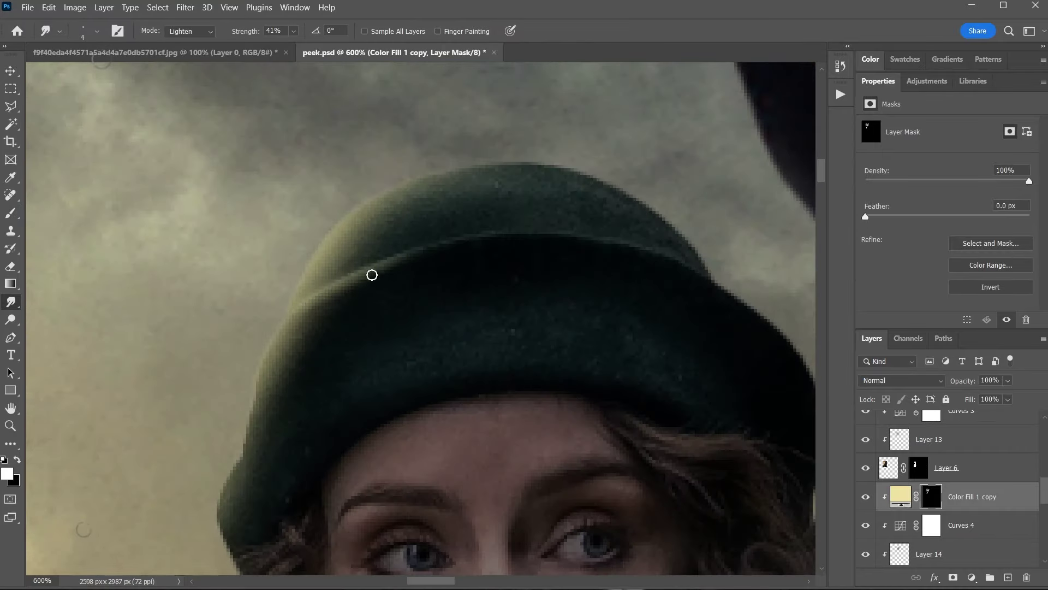
{"action": "scroll", "coordinate": [302, 361], "scroll_direction": "down", "scroll_amount": 8}
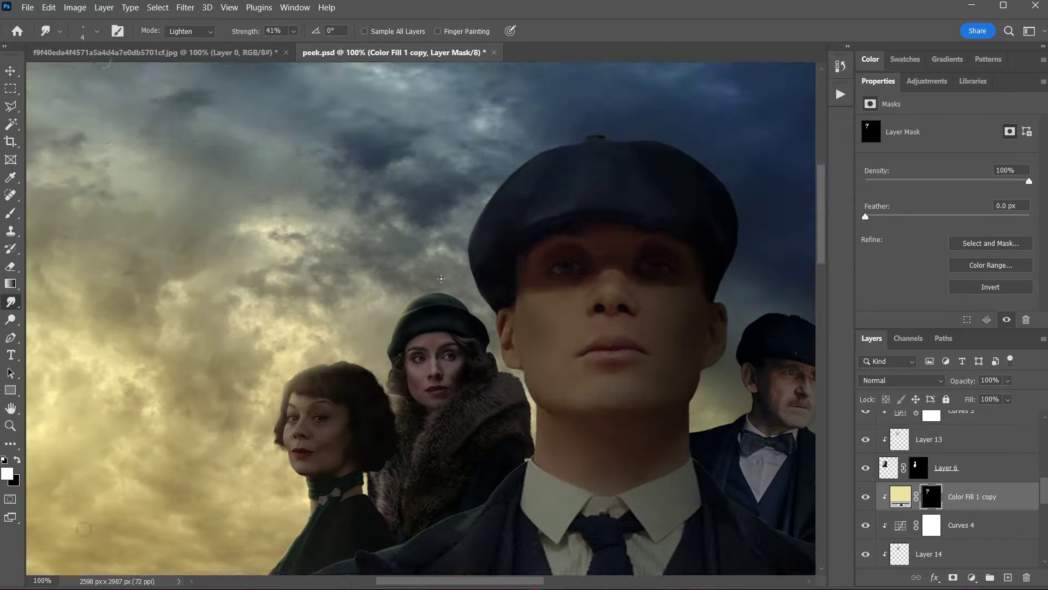
{"action": "scroll", "coordinate": [382, 328], "scroll_direction": "up", "scroll_amount": 4}
{"action": "scroll", "coordinate": [388, 326], "scroll_direction": "up", "scroll_amount": 3}
{"action": "scroll", "coordinate": [388, 325], "scroll_direction": "up", "scroll_amount": 1}
{"action": "left_click_drag", "start_coordinate": [389, 325], "coordinate": [489, 338]}
Erase the warm haze from the left woman's hair on the upper warm fill mask
{"action": "key", "text": "e"}
{"action": "scroll", "coordinate": [411, 314], "scroll_direction": "down", "scroll_amount": 2}
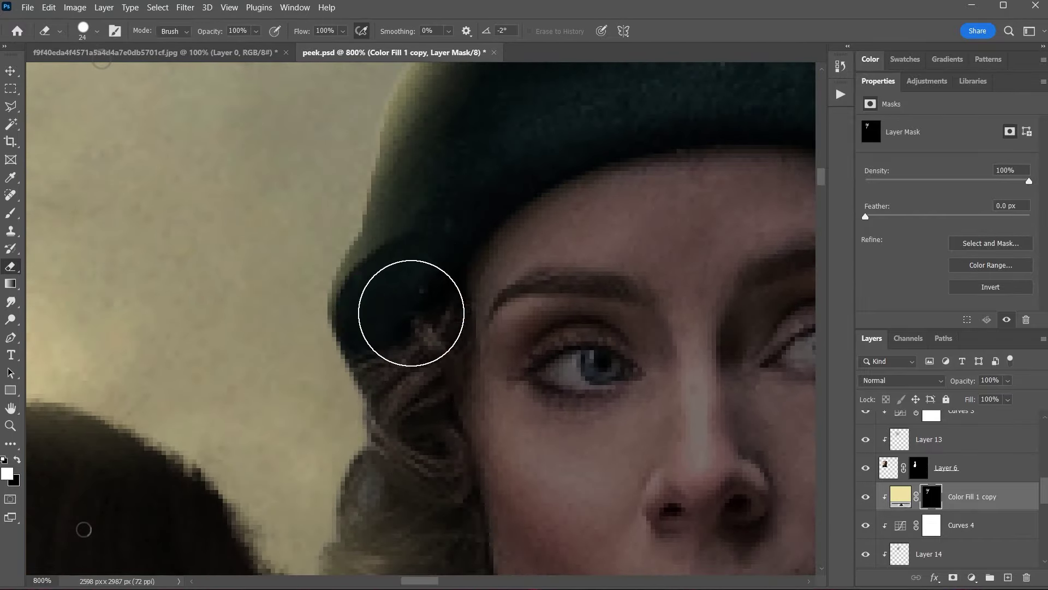
{"action": "scroll", "coordinate": [425, 360], "scroll_direction": "up", "scroll_amount": 2}
{"action": "scroll", "coordinate": [443, 404], "scroll_direction": "down", "scroll_amount": 5}
{"action": "scroll", "coordinate": [431, 415], "scroll_direction": "down", "scroll_amount": 1}
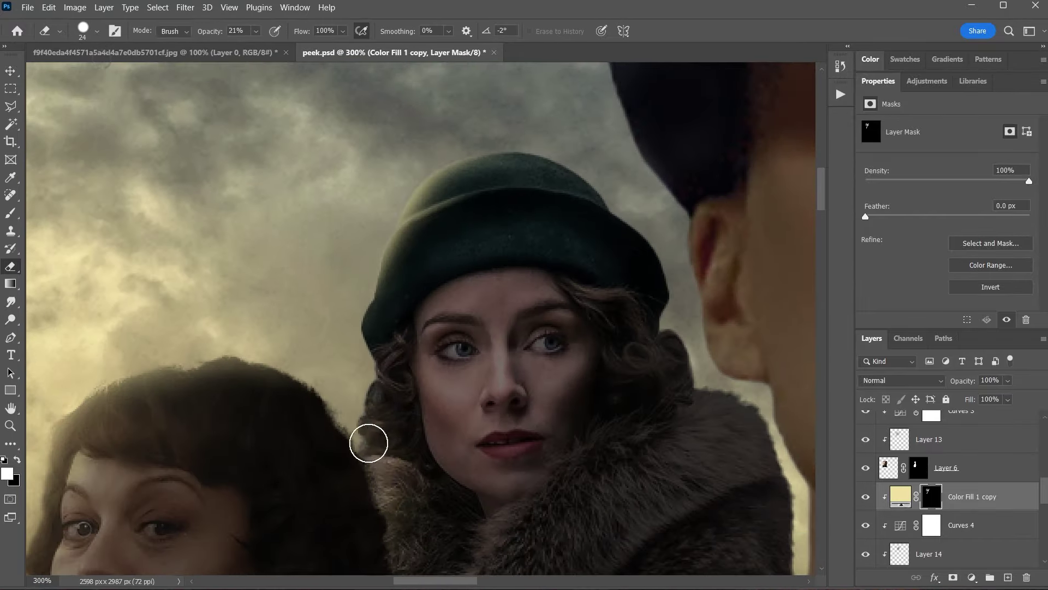
{"action": "scroll", "coordinate": [397, 552], "scroll_direction": "down", "scroll_amount": 6}
{"action": "scroll", "coordinate": [467, 391], "scroll_direction": "up", "scroll_amount": 6}
{"action": "key", "text": "alt+bracketright"}
{"action": "key", "text": "alt+bracketright"}
{"action": "key", "text": "alt+bracketright"}
{"action": "left_click_drag", "start_coordinate": [387, 252], "coordinate": [475, 297]}
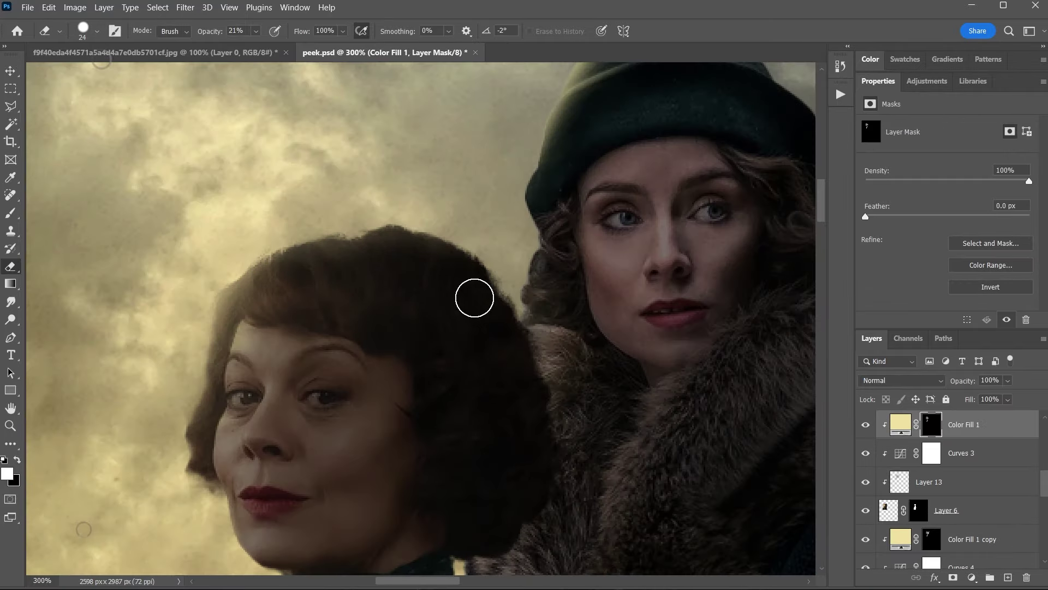
{"action": "scroll", "coordinate": [429, 311], "scroll_direction": "down", "scroll_amount": 5}
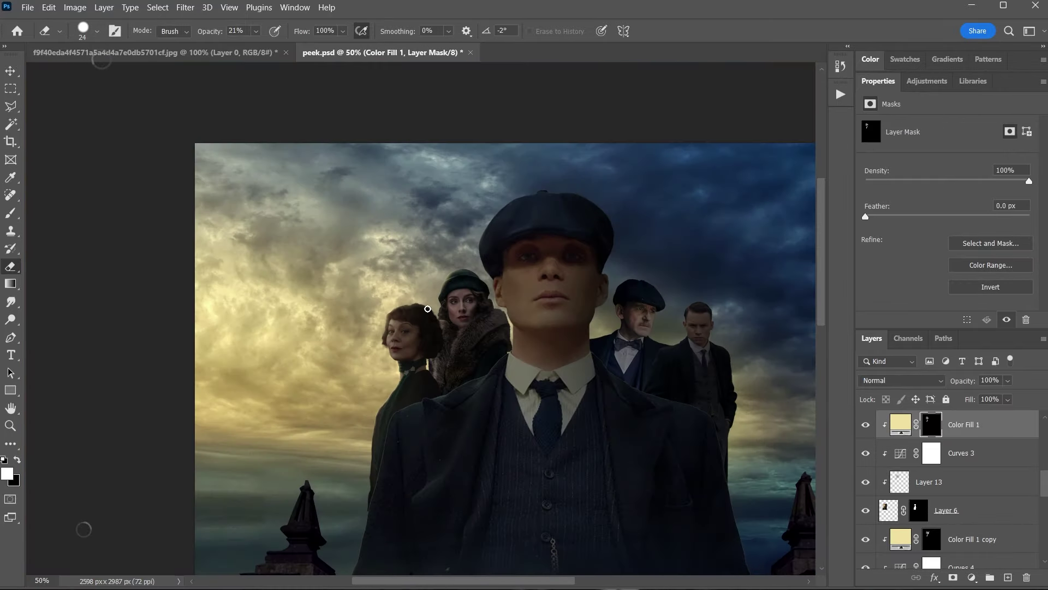
{"action": "scroll", "coordinate": [427, 309], "scroll_direction": "up", "scroll_amount": 5}
{"action": "scroll", "coordinate": [405, 377], "scroll_direction": "up", "scroll_amount": 1}
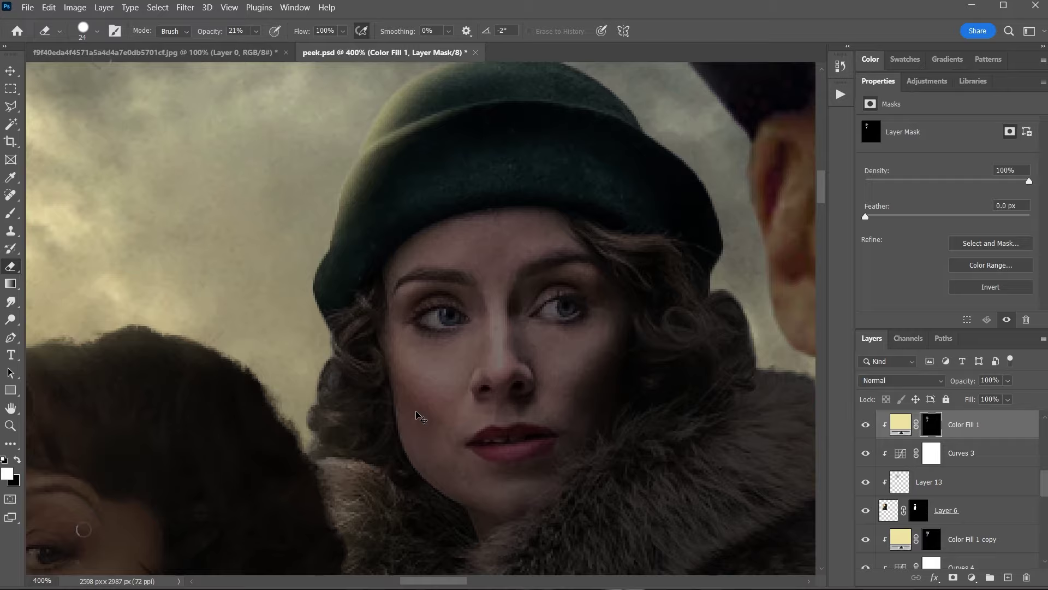
{"action": "scroll", "coordinate": [417, 414], "scroll_direction": "right", "scroll_amount": 1}
Paint warm light on the hatted woman's cheek, then erase it to a thin jaw line
{"action": "left_click", "coordinate": [11, 214]}
{"action": "right_click", "coordinate": [211, 292]}
{"action": "key", "text": "Return"}
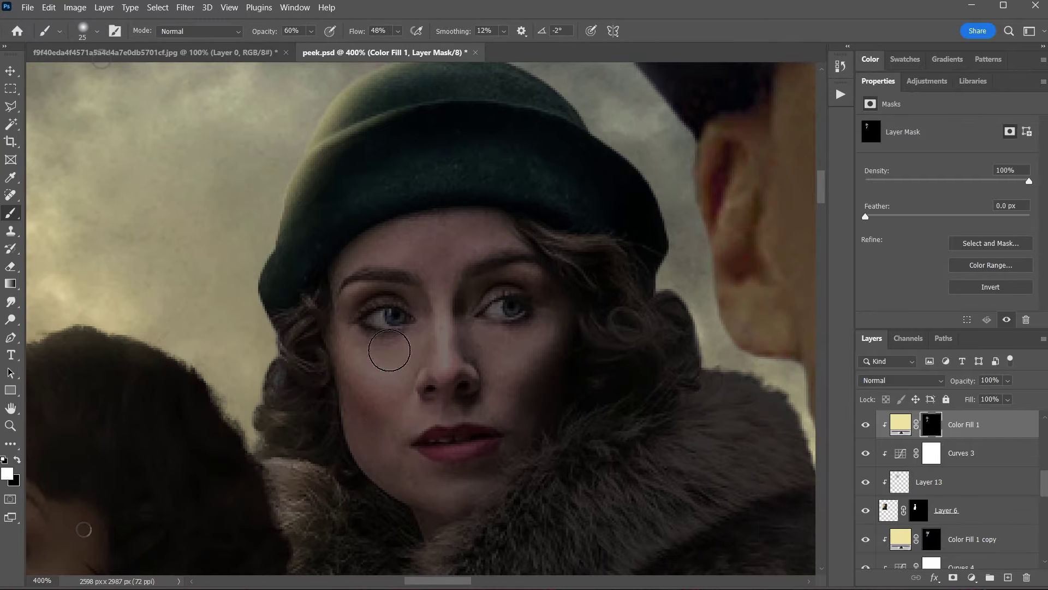
{"action": "scroll", "coordinate": [344, 464], "scroll_direction": "down", "scroll_amount": 5}
{"action": "scroll", "coordinate": [374, 398], "scroll_direction": "up", "scroll_amount": 5}
{"action": "scroll", "coordinate": [393, 332], "scroll_direction": "up", "scroll_amount": 2}
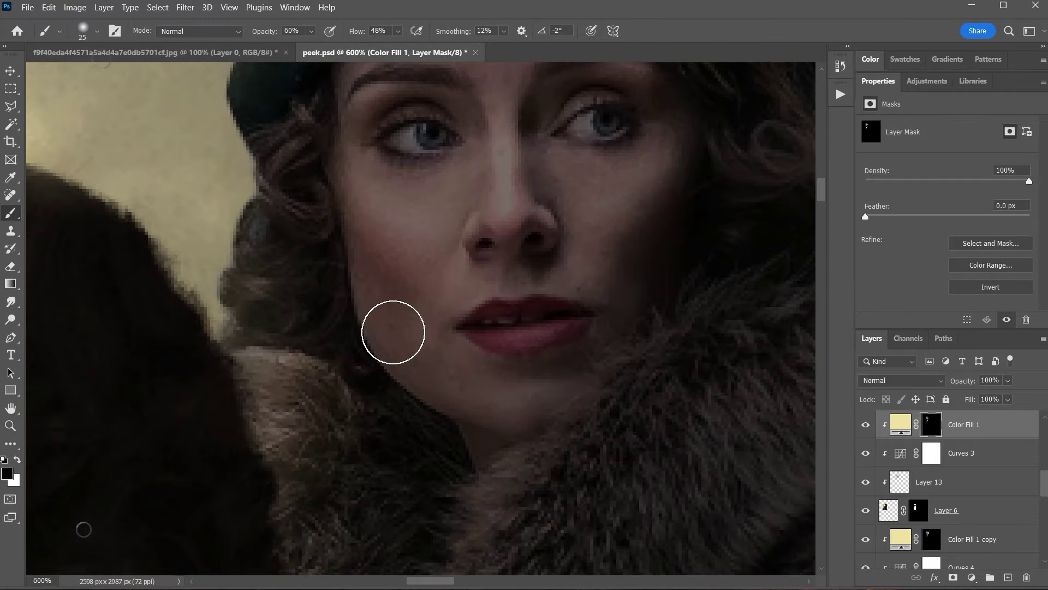
{"action": "key", "text": "alt+bracketleft"}
{"action": "key", "text": "alt+bracketleft"}
{"action": "key", "text": "alt+bracketleft"}
{"action": "scroll", "coordinate": [643, 250], "scroll_direction": "up", "scroll_amount": 1}
{"action": "left_click_drag", "start_coordinate": [349, 295], "coordinate": [503, 436]}
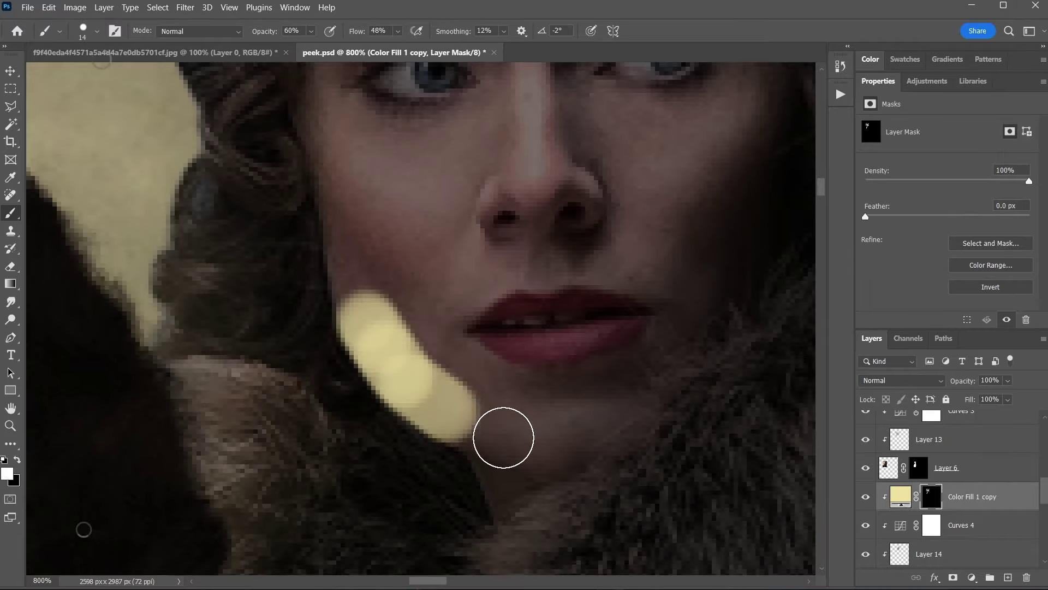
{"action": "scroll", "coordinate": [396, 376], "scroll_direction": "down", "scroll_amount": 3}
{"action": "scroll", "coordinate": [394, 377], "scroll_direction": "up", "scroll_amount": 2}
{"action": "scroll", "coordinate": [394, 377], "scroll_direction": "up", "scroll_amount": 2}
{"action": "key", "text": "e"}
{"action": "mouse_move", "coordinate": [366, 295]}
{"action": "left_mouse_down"}
{"action": "mouse_move", "coordinate": [404, 349]}
{"action": "mouse_move", "coordinate": [482, 386]}
{"action": "mouse_move", "coordinate": [443, 374]}
{"action": "left_mouse_up"}
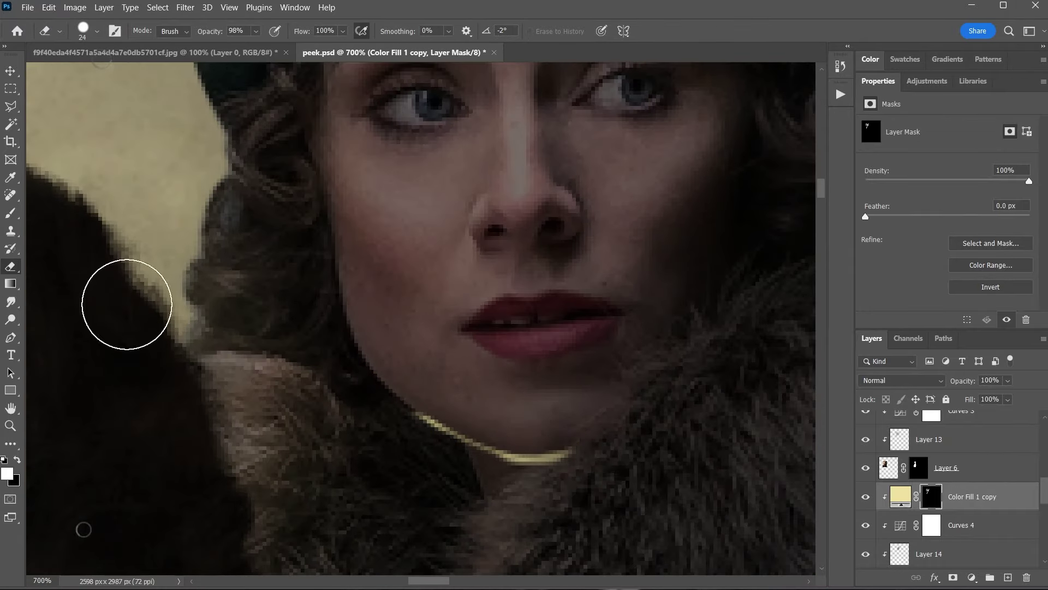
{"action": "scroll", "coordinate": [552, 525], "scroll_direction": "down", "scroll_amount": 5}
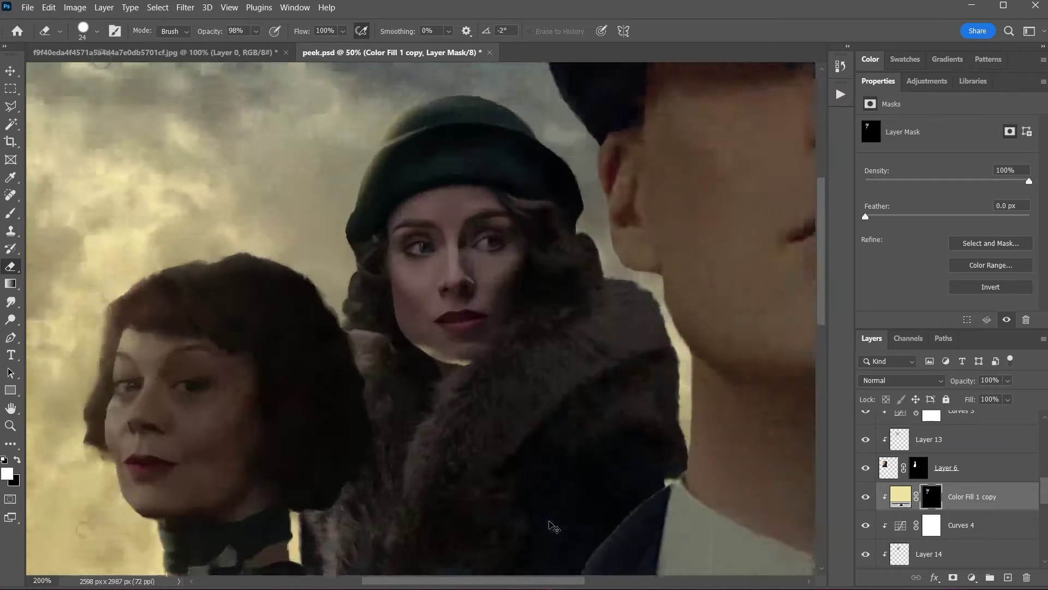
{"action": "scroll", "coordinate": [553, 525], "scroll_direction": "down", "scroll_amount": 3}
{"action": "scroll", "coordinate": [553, 525], "scroll_direction": "down", "scroll_amount": 2}
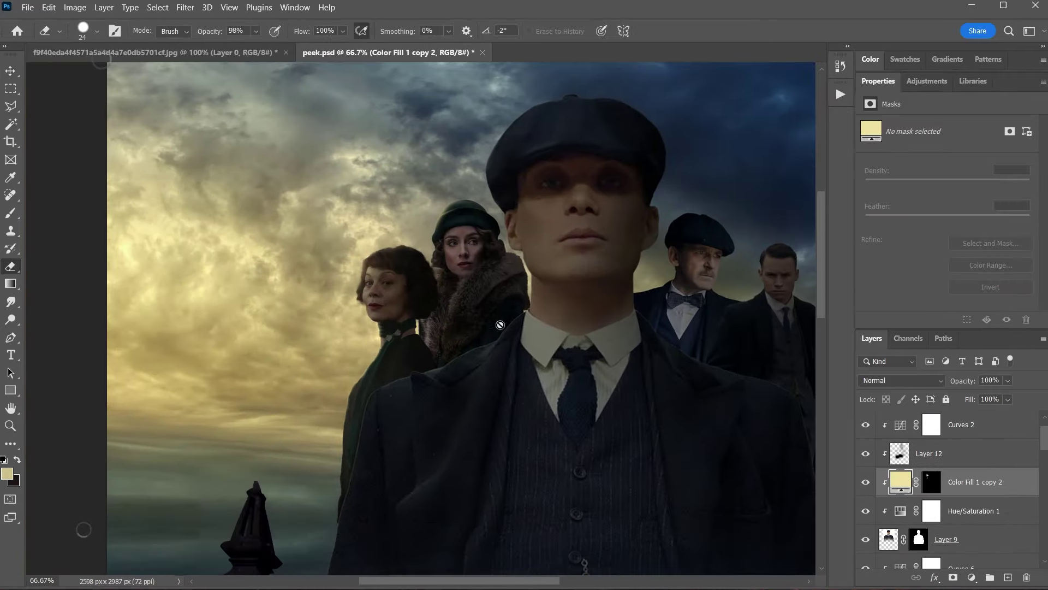
Paint white on the new fill mask to blend a rim light along the man's shoulder
{"action": "key", "text": "b"}
{"action": "key", "text": "ctrl+backslash"}
{"action": "key", "text": "d"}
{"action": "scroll", "coordinate": [273, 500], "scroll_direction": "down", "scroll_amount": 3}
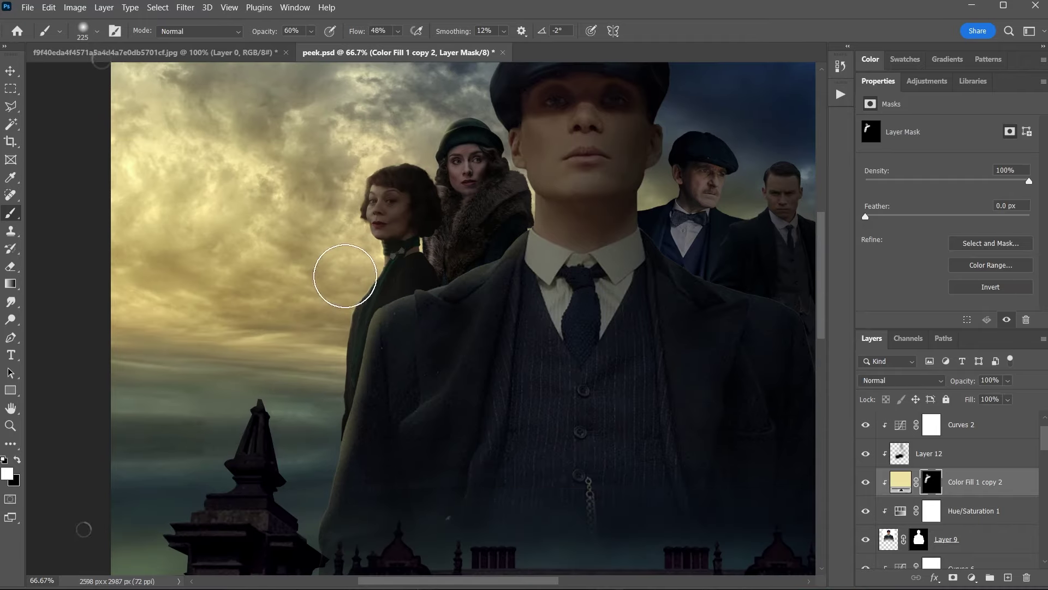
{"action": "key", "text": "ctrl+minus"}
{"action": "key", "text": "ctrl+minus"}
{"action": "key", "text": "ctrl+1"}
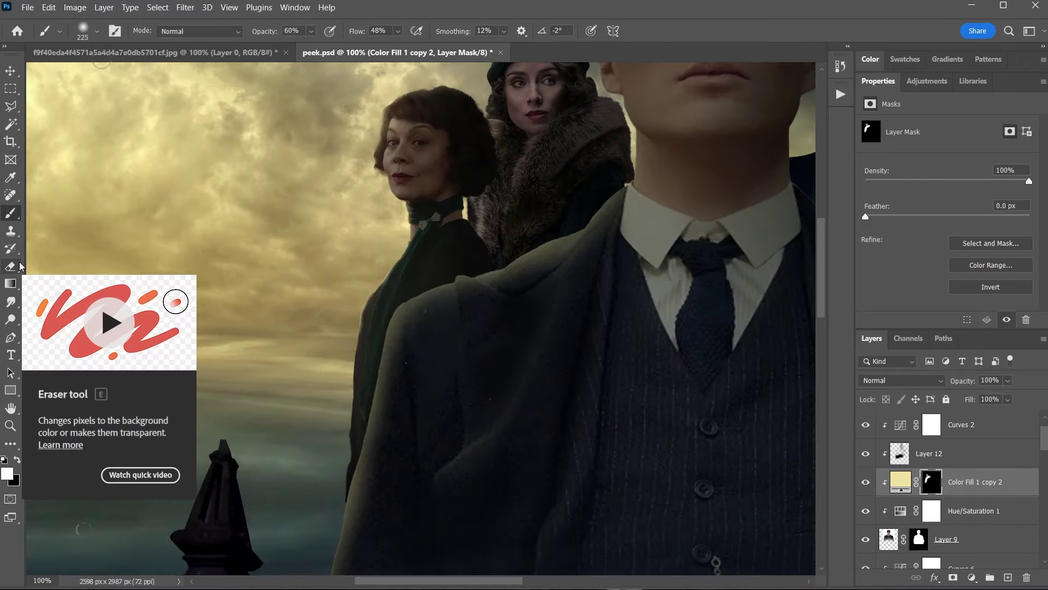
{"action": "key", "text": "ctrl+plus"}
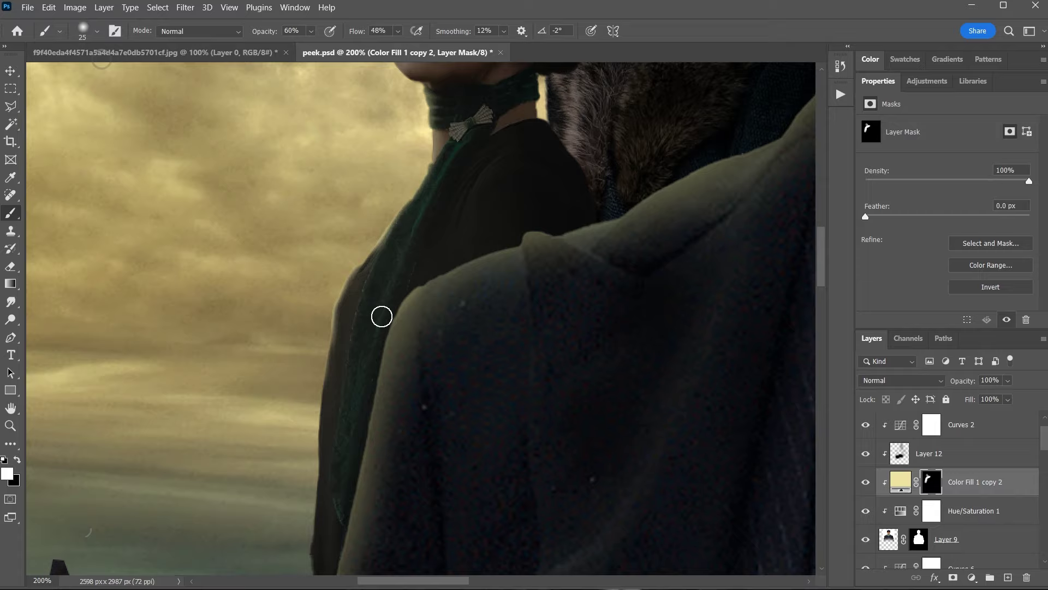
{"action": "scroll", "coordinate": [358, 245], "scroll_direction": "down", "scroll_amount": 3}
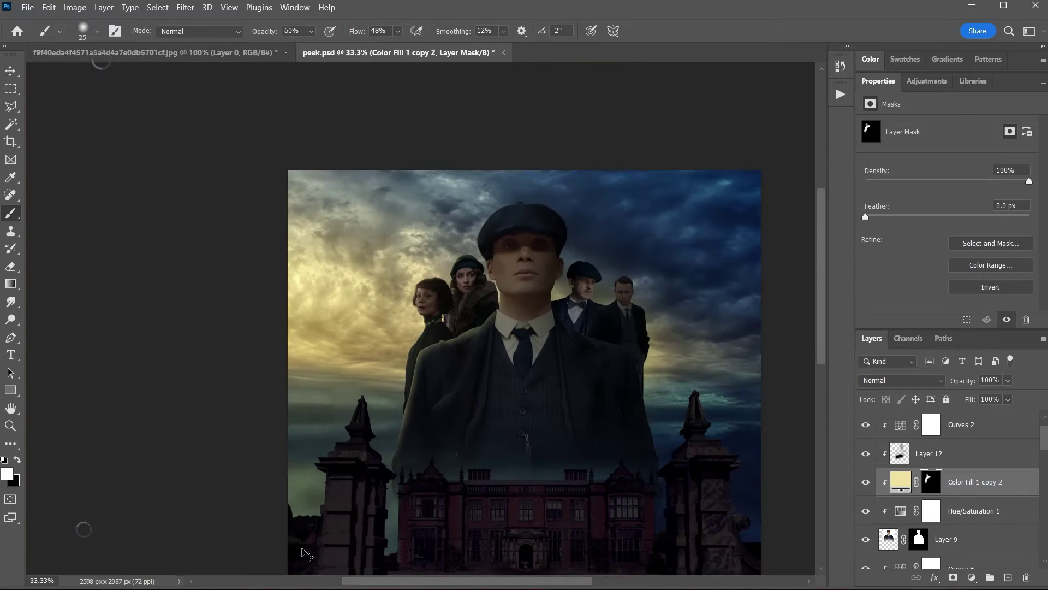
{"action": "left_click_drag", "start_coordinate": [316, 458], "coordinate": [361, 347]}
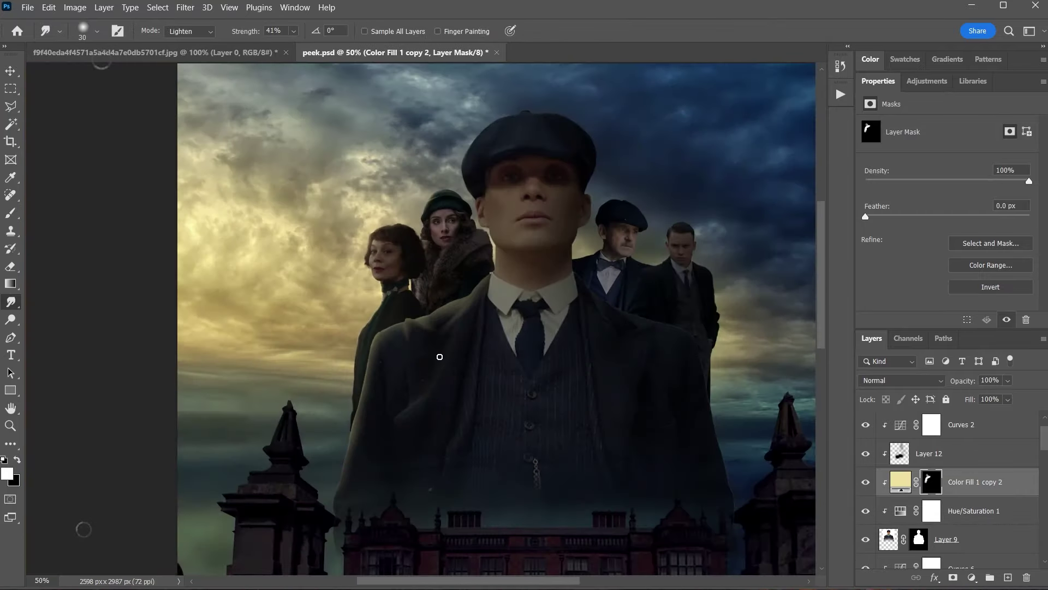
{"action": "left_click_drag", "start_coordinate": [529, 353], "coordinate": [440, 356]}
{"action": "key", "text": "ctrl+0"}
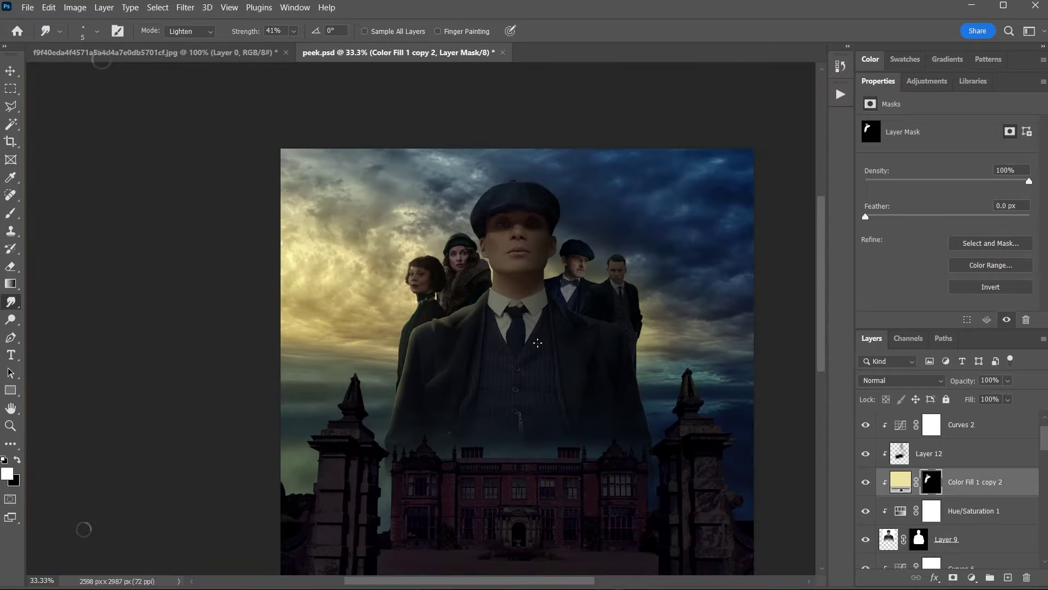
Refine the man's hat edge glow with a smaller 78% brush and 30% eraser
{"action": "scroll", "coordinate": [540, 341], "scroll_direction": "up", "scroll_amount": 2}
{"action": "scroll", "coordinate": [492, 328], "scroll_direction": "up", "scroll_amount": 2}
{"action": "scroll", "coordinate": [432, 311], "scroll_direction": "up", "scroll_amount": 2}
{"action": "key", "text": "b"}
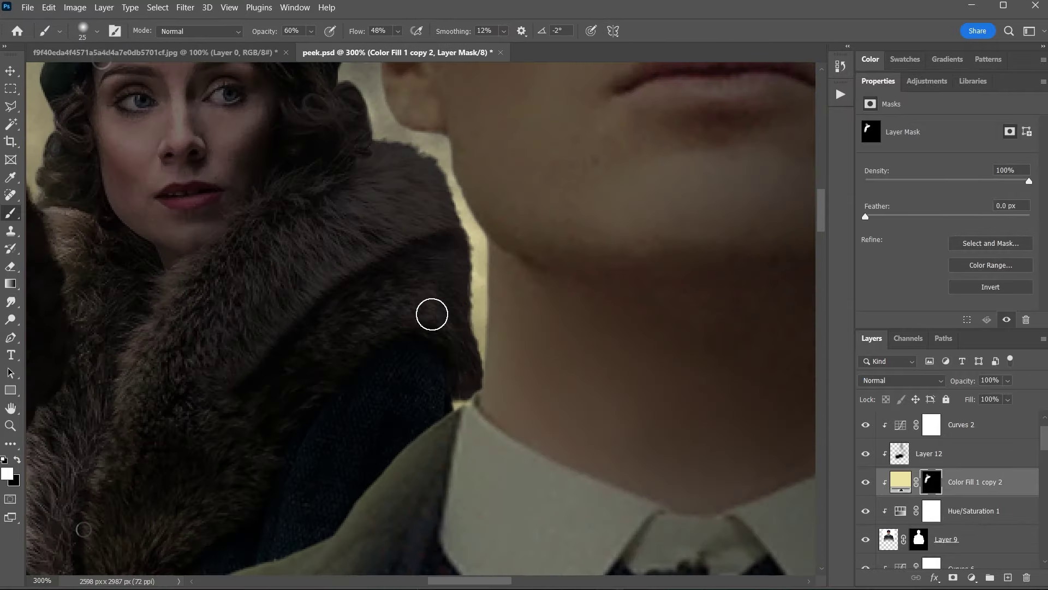
{"action": "left_click_drag", "start_coordinate": [437, 360], "coordinate": [573, 535]}
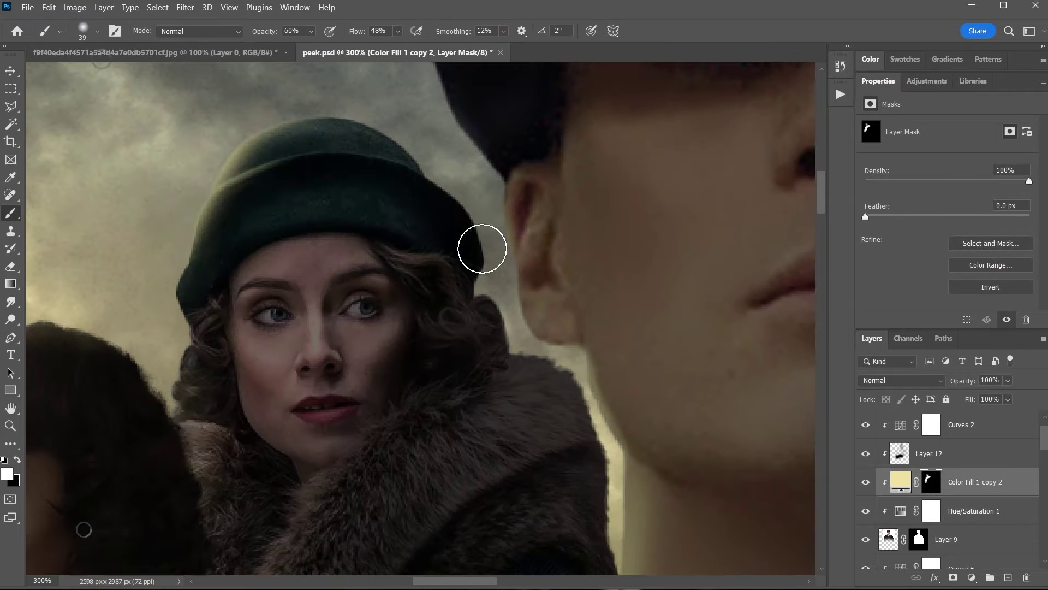
{"action": "scroll", "coordinate": [482, 248], "scroll_direction": "down", "scroll_amount": 5}
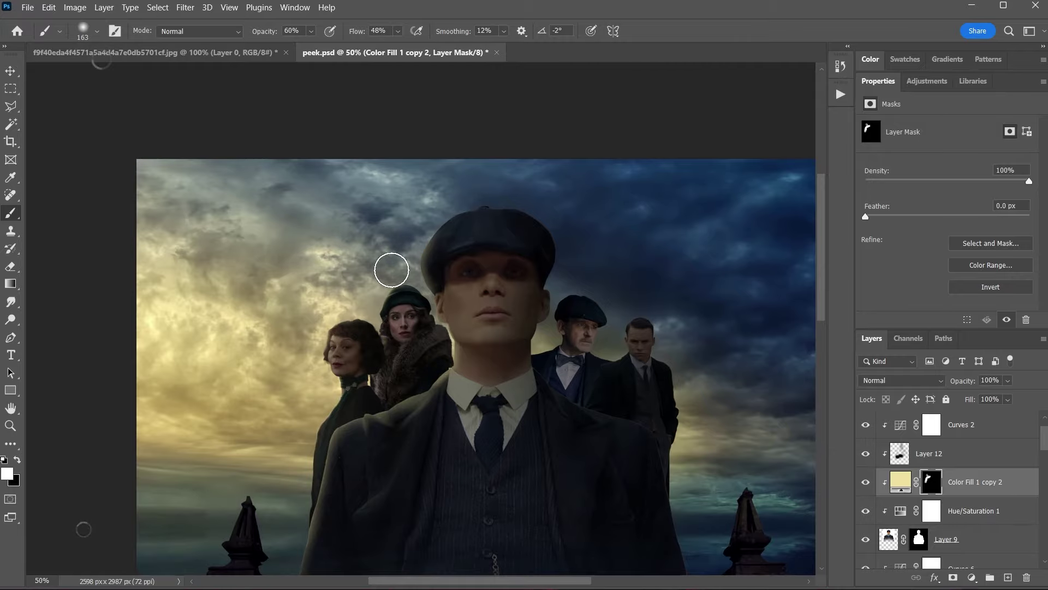
{"action": "scroll", "coordinate": [420, 278], "scroll_direction": "up", "scroll_amount": 5}
{"action": "key", "text": "bracketleft"}
{"action": "key", "text": "bracketleft"}
{"action": "key", "text": "bracketleft"}
{"action": "key", "text": "7"}
{"action": "key", "text": "8"}
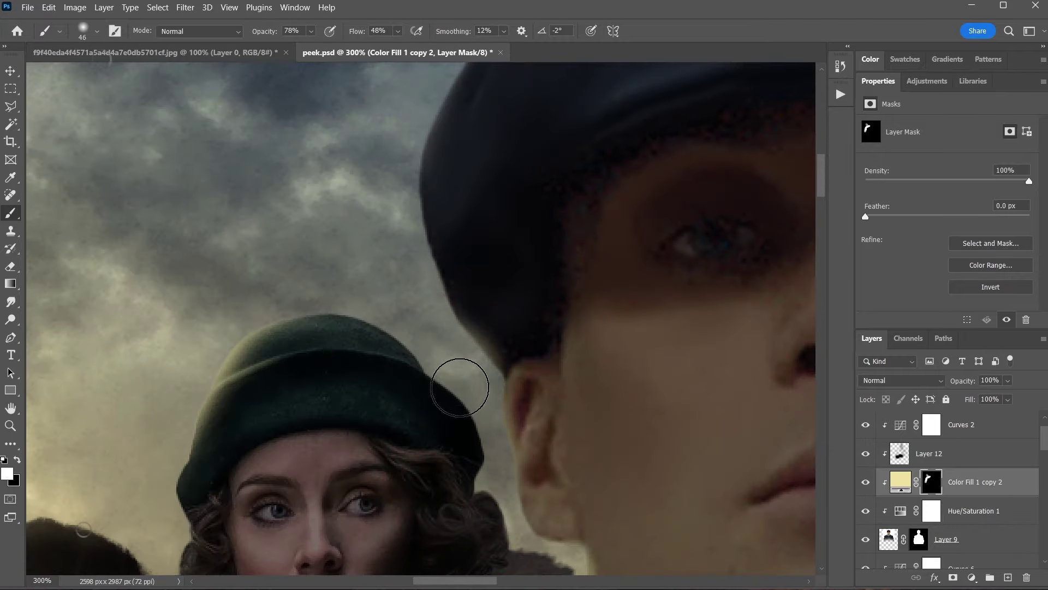
{"action": "left_click", "coordinate": [902, 379]}
{"action": "key", "text": "Escape"}
{"action": "scroll", "coordinate": [363, 239], "scroll_direction": "down", "scroll_amount": 5}
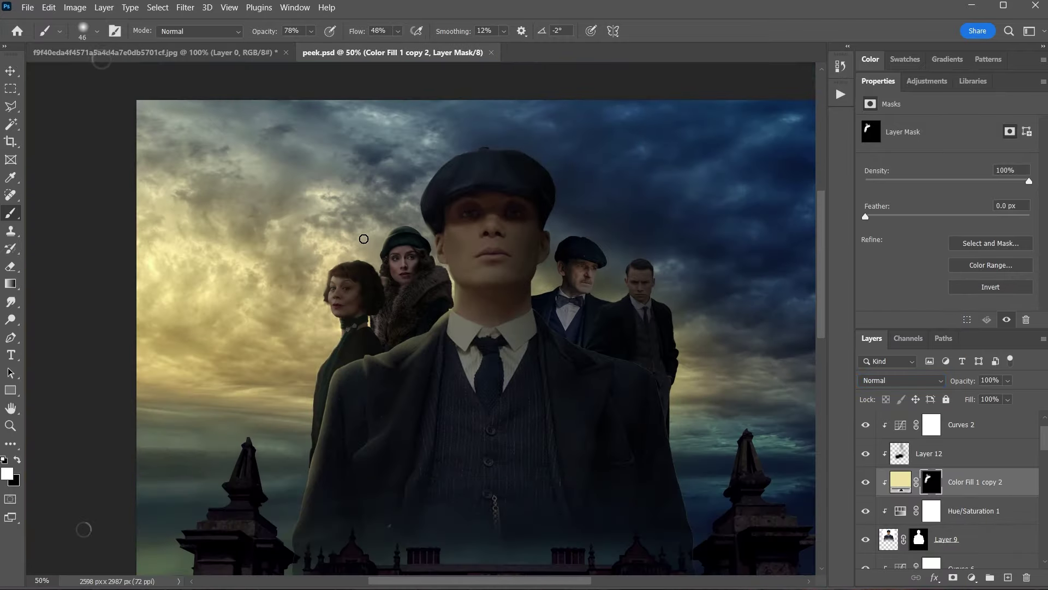
{"action": "scroll", "coordinate": [364, 239], "scroll_direction": "up", "scroll_amount": 5}
{"action": "key", "text": "e"}
{"action": "left_click", "coordinate": [257, 31]}
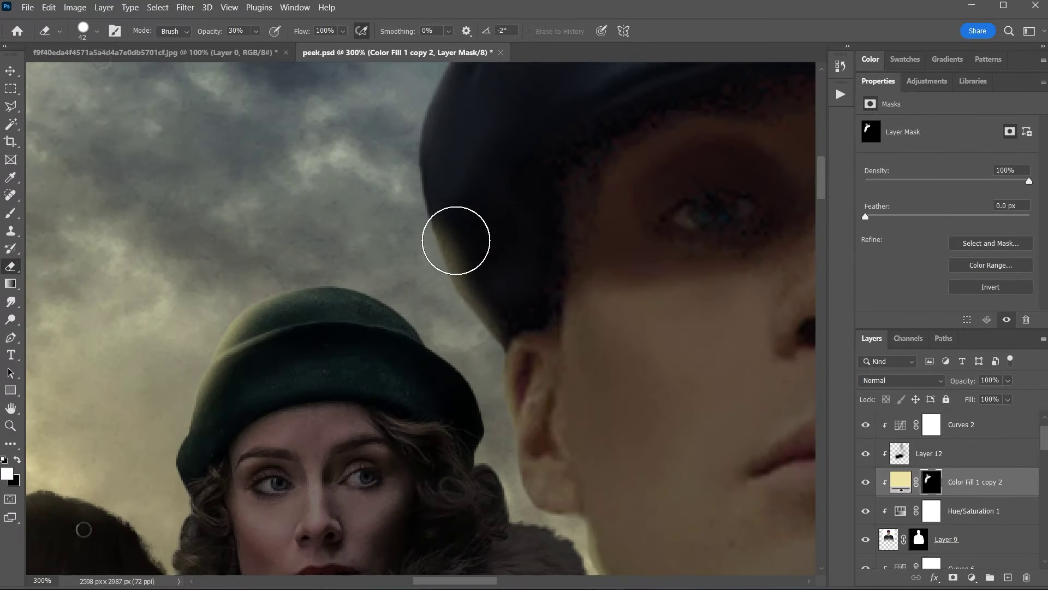
{"action": "left_click_drag", "start_coordinate": [456, 240], "coordinate": [441, 319]}
{"action": "key", "text": "b"}
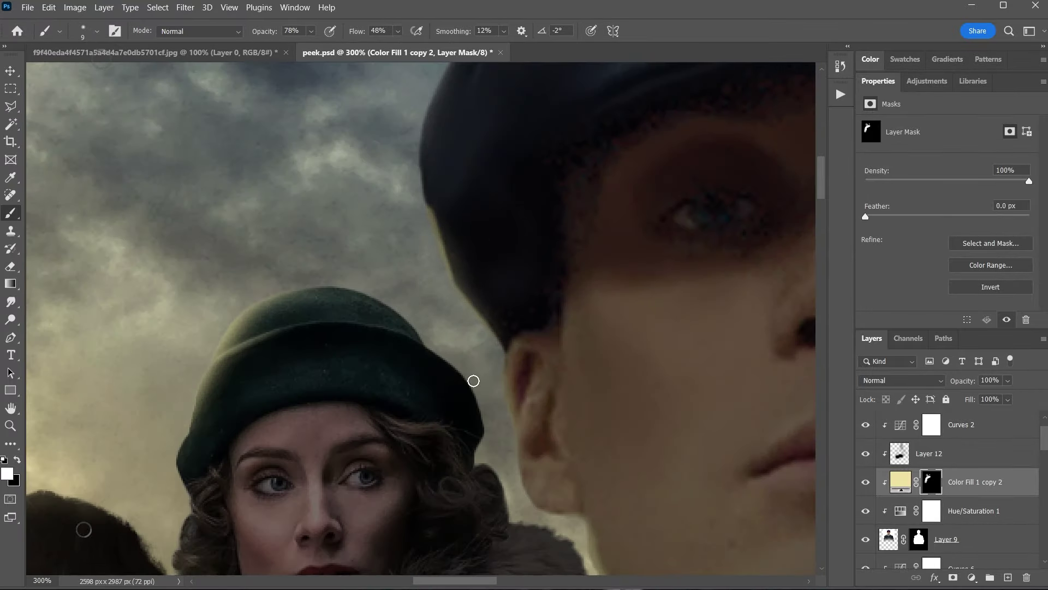
{"action": "left_click_drag", "start_coordinate": [419, 241], "coordinate": [461, 431]}
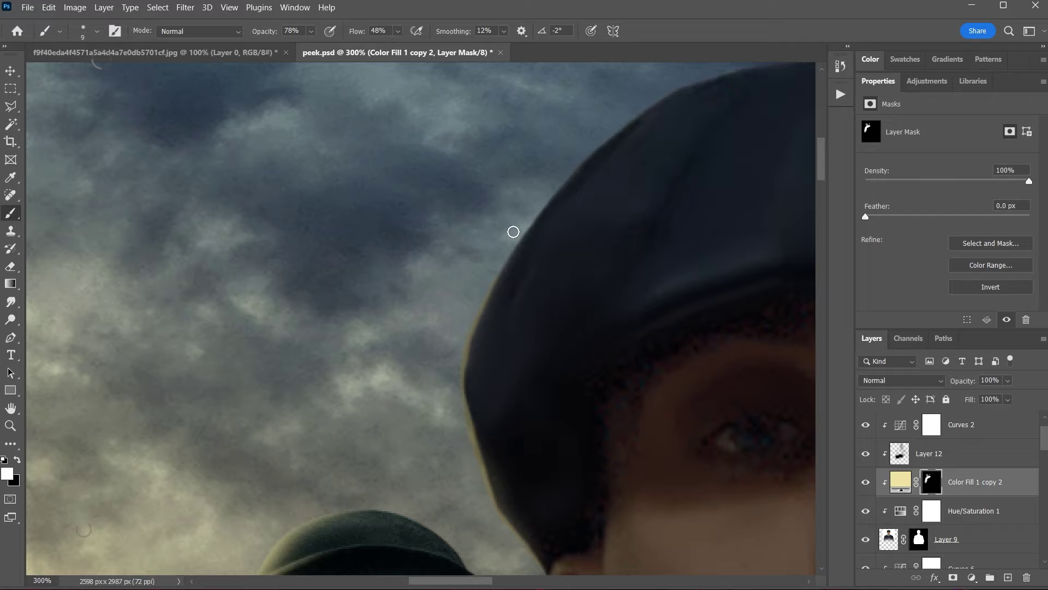
Paint warm light along the man's jaw at full brush opacity
{"action": "key", "text": "ctrl+minus"}
{"action": "key", "text": "ctrl+minus"}
{"action": "key", "text": "ctrl+minus"}
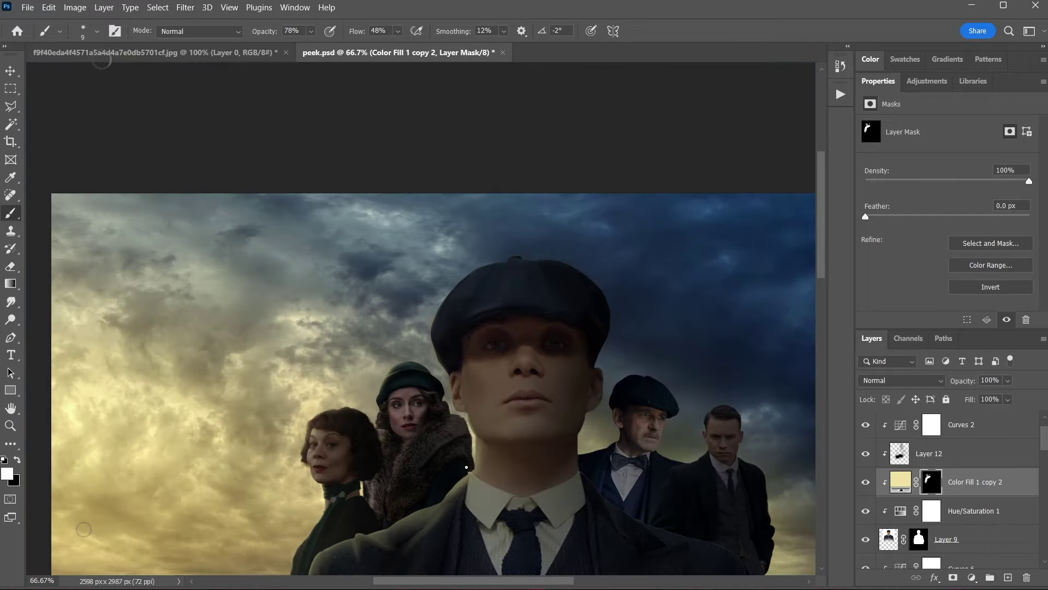
{"action": "key", "text": "ctrl+plus"}
{"action": "key", "text": "ctrl+plus"}
{"action": "key", "text": "ctrl+plus"}
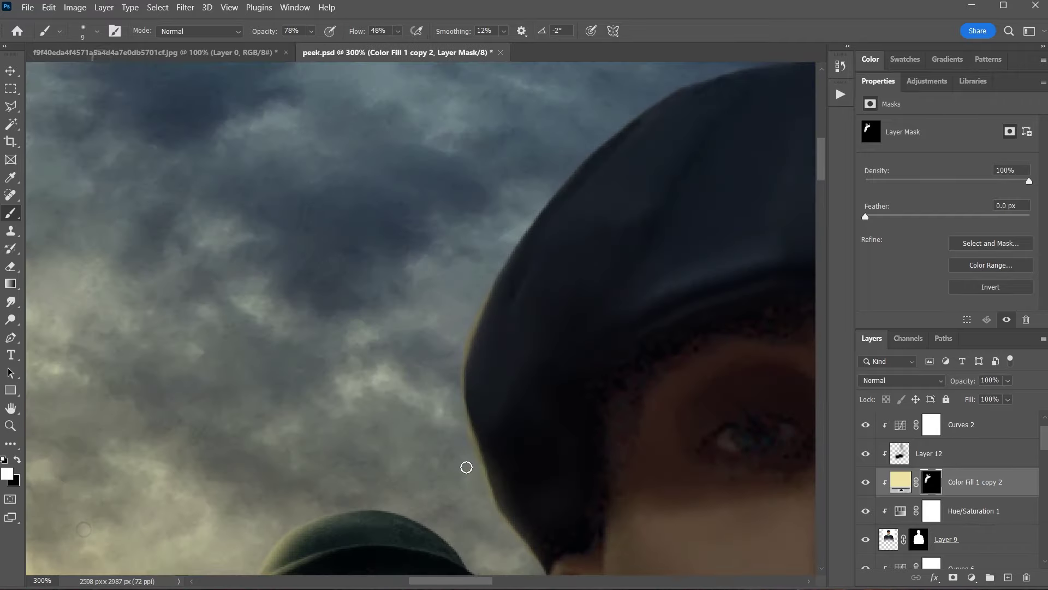
{"action": "key", "text": "ctrl+minus"}
{"action": "key", "text": "ctrl+minus"}
{"action": "key", "text": "ctrl+minus"}
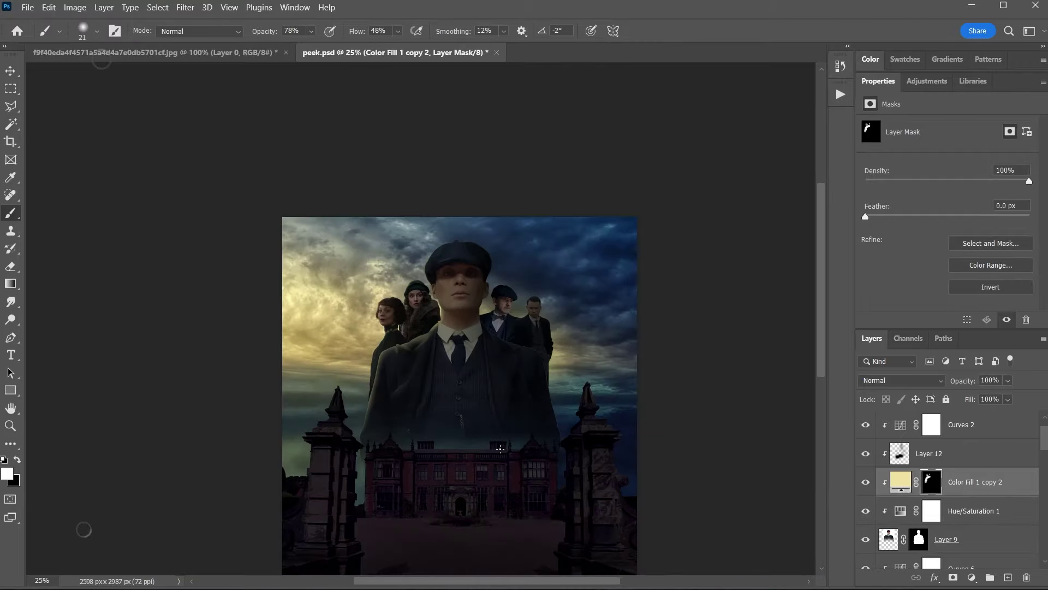
{"action": "key", "text": "ctrl+plus"}
{"action": "key", "text": "ctrl+plus"}
{"action": "key", "text": "ctrl+plus"}
{"action": "key", "text": "ctrl+plus"}
{"action": "key", "text": "ctrl+plus"}
{"action": "key", "text": "ctrl+plus"}
{"action": "key", "text": "0"}
{"action": "left_click_drag", "start_coordinate": [398, 293], "coordinate": [419, 325]}
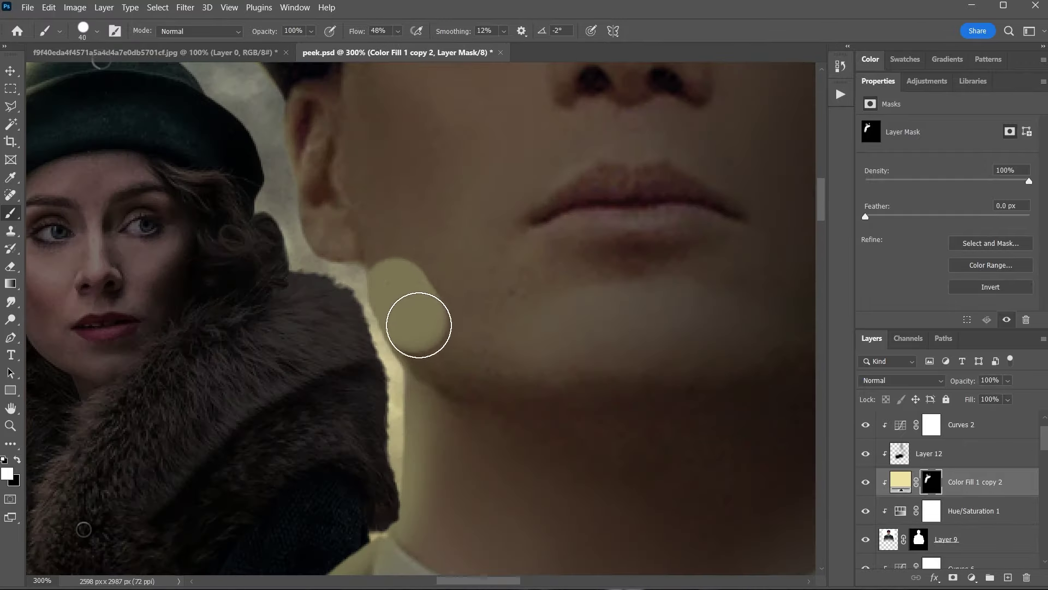
{"action": "key", "text": "ctrl+minus"}
{"action": "key", "text": "ctrl+minus"}
{"action": "key", "text": "ctrl+minus"}
{"action": "key", "text": "ctrl+minus"}
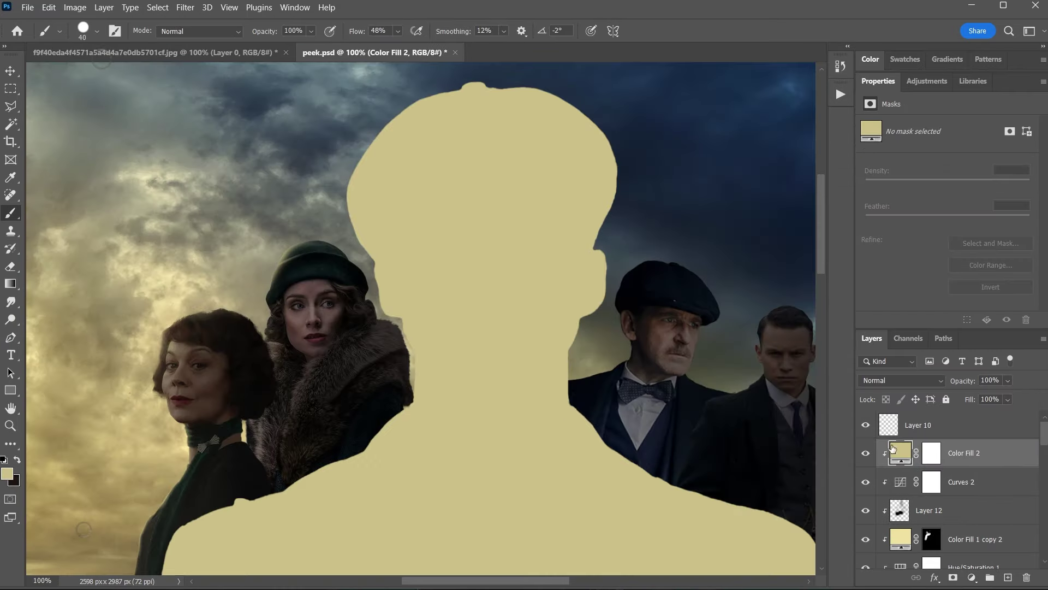
Invert the Color Fill 2 mask to hide the beige, then paint cream light along the coat edge
{"action": "left_click", "coordinate": [932, 453]}
{"action": "key", "text": "ctrl+i"}
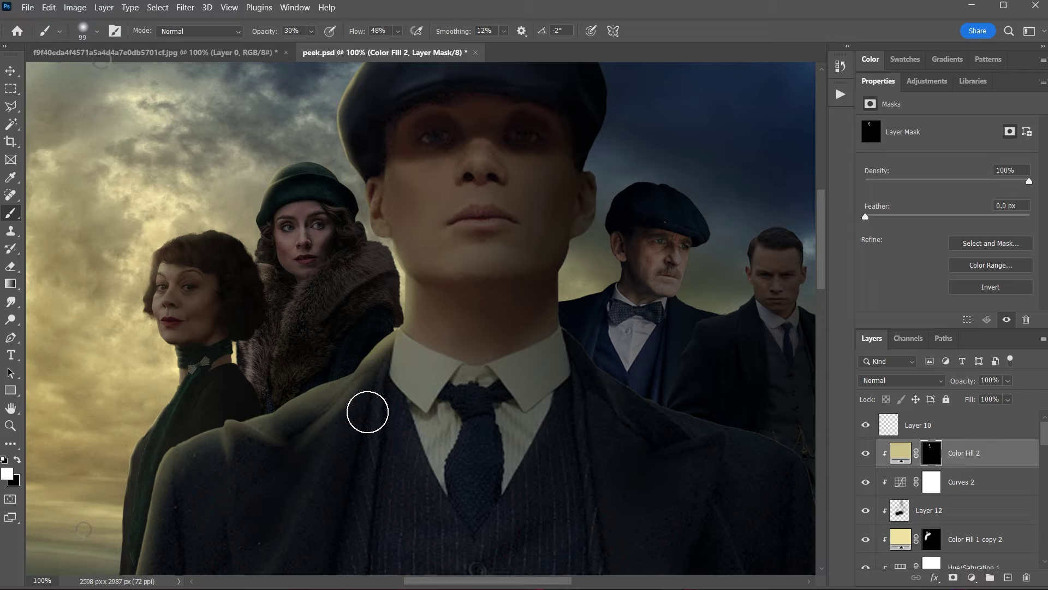
{"action": "right_click", "coordinate": [390, 364]}
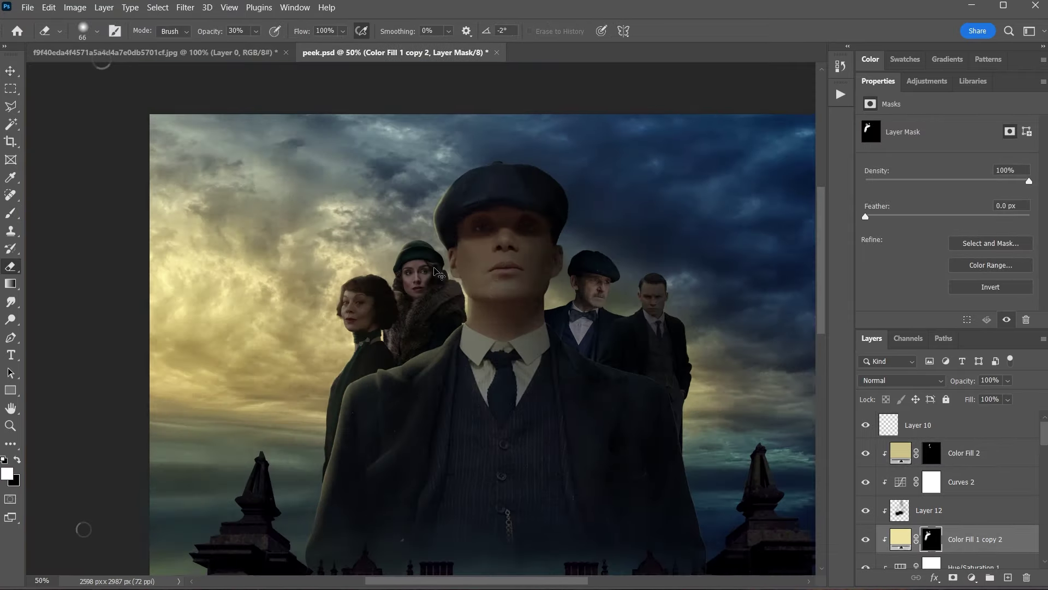
{"action": "key", "text": "b"}
{"action": "key", "text": "ctrl+minus"}
{"action": "key", "text": "ctrl+minus"}
{"action": "key", "text": "ctrl+minus"}
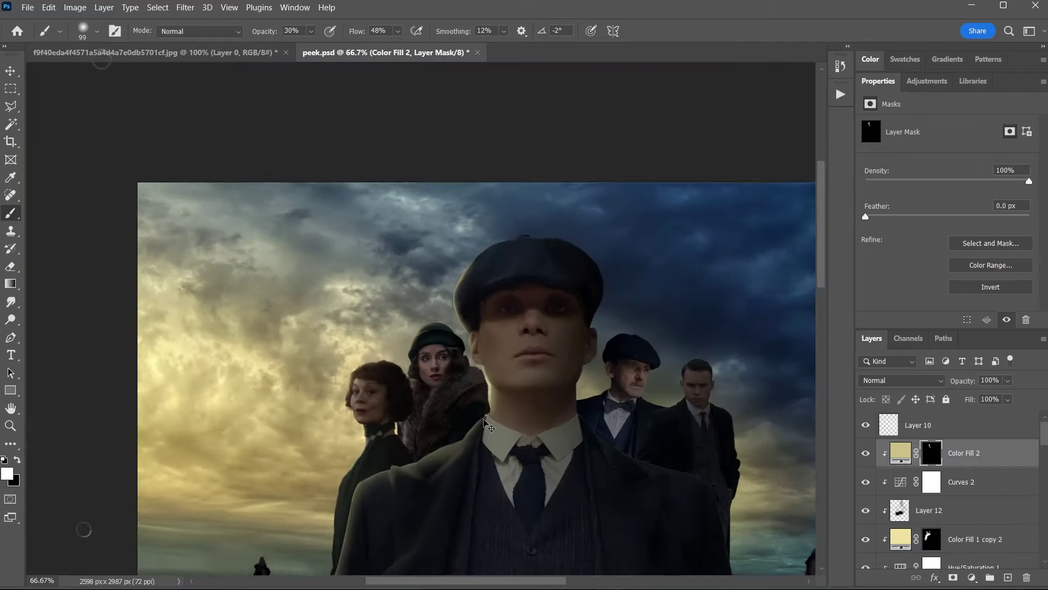
{"action": "key", "text": "ctrl+minus"}
{"action": "scroll", "coordinate": [439, 431], "scroll_direction": "down", "scroll_amount": 2}
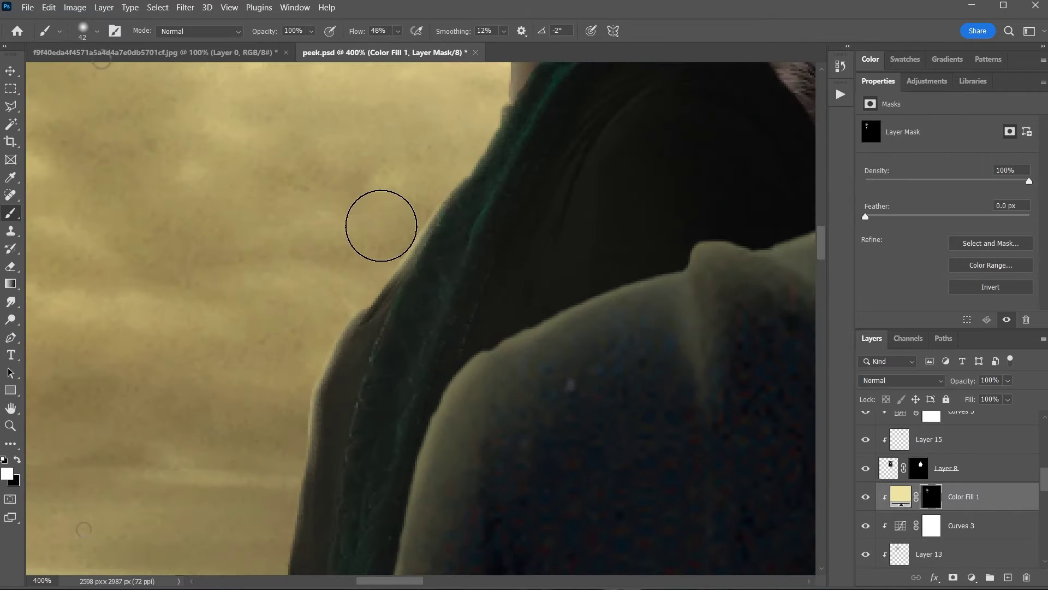
{"action": "mouse_move", "coordinate": [363, 481]}
{"action": "left_mouse_down"}
{"action": "mouse_move", "coordinate": [445, 240]}
{"action": "mouse_move", "coordinate": [453, 395]}
{"action": "mouse_move", "coordinate": [377, 481]}
{"action": "left_mouse_up"}
Dab cream light onto the front man's coat shoulder
{"action": "key", "text": "e"}
{"action": "key", "text": "ctrl+minus"}
{"action": "key", "text": "ctrl+minus"}
{"action": "key", "text": "ctrl+minus"}
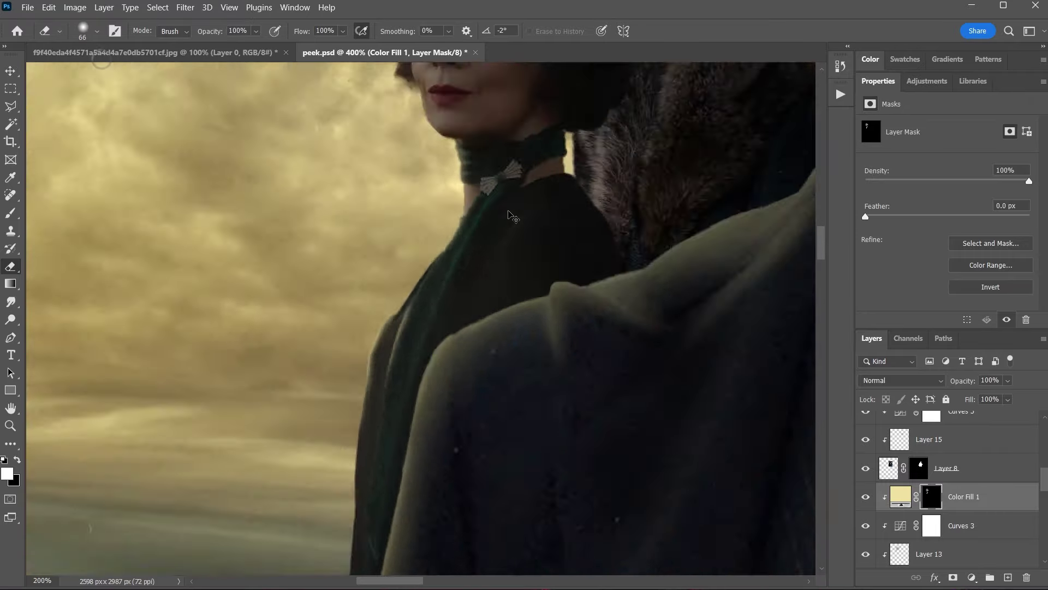
{"action": "key", "text": "ctrl+minus"}
{"action": "key", "text": "ctrl+minus"}
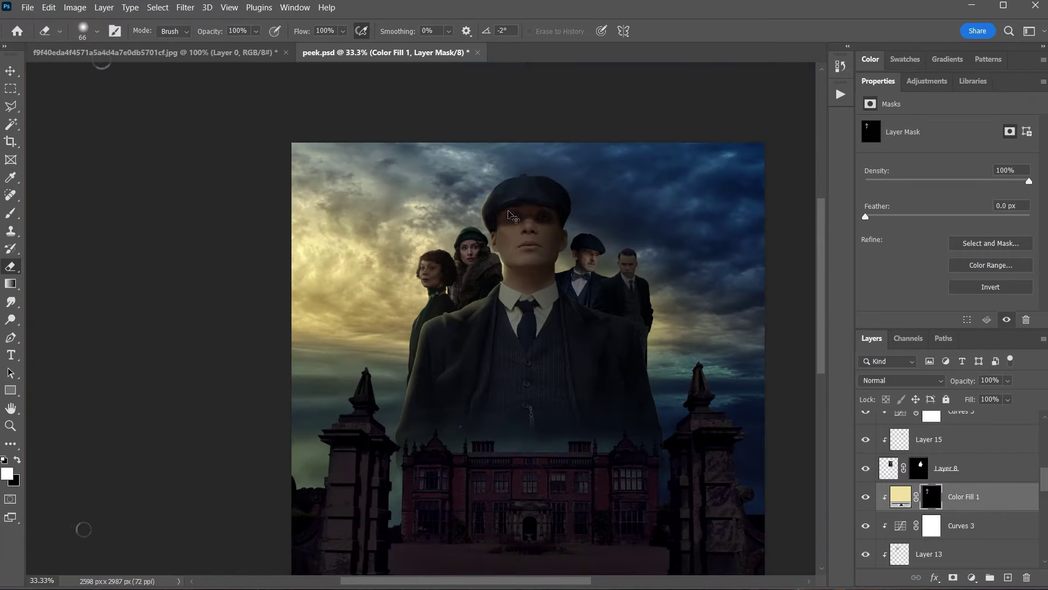
{"action": "key", "text": "ctrl+plus"}
{"action": "key", "text": "ctrl+plus"}
{"action": "key", "text": "ctrl+plus"}
{"action": "key", "text": "ctrl+plus"}
{"action": "key", "text": "b"}
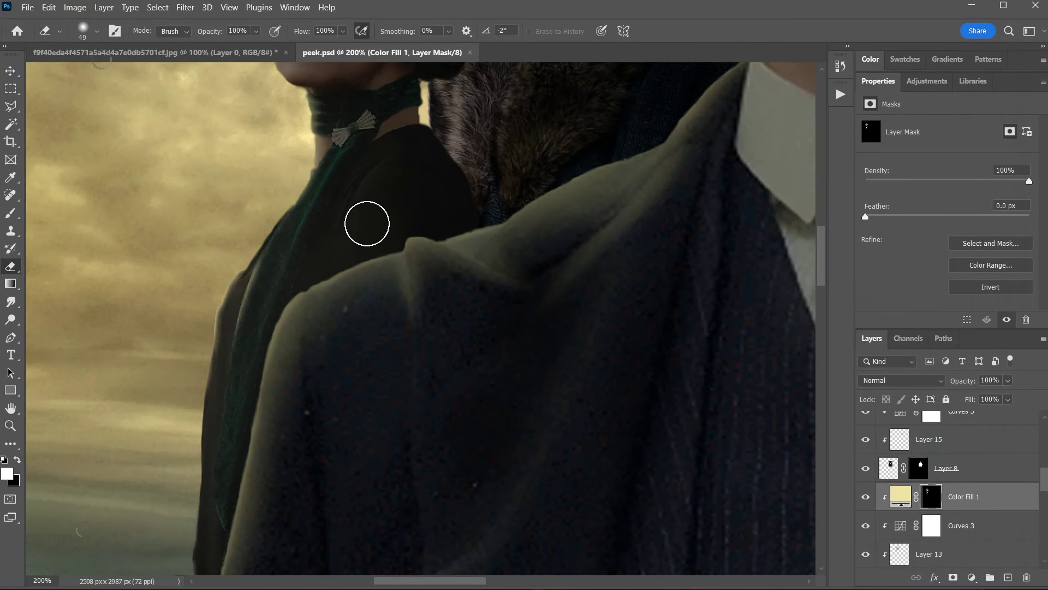
{"action": "left_click", "coordinate": [322, 226]}
Paint a light stroke on the coat edge in the Color Fill 2 mask and erase the excess
{"action": "right_click", "coordinate": [446, 198], "text": "ctrl+alt"}
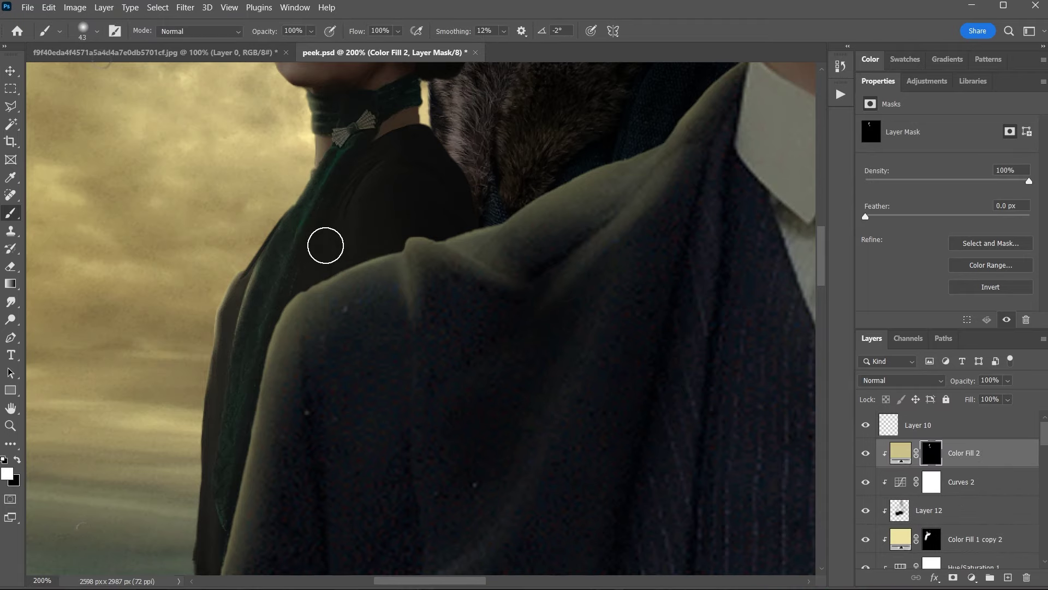
{"action": "key", "text": "ctrl+minus"}
{"action": "key", "text": "ctrl+minus"}
{"action": "key", "text": "ctrl+minus"}
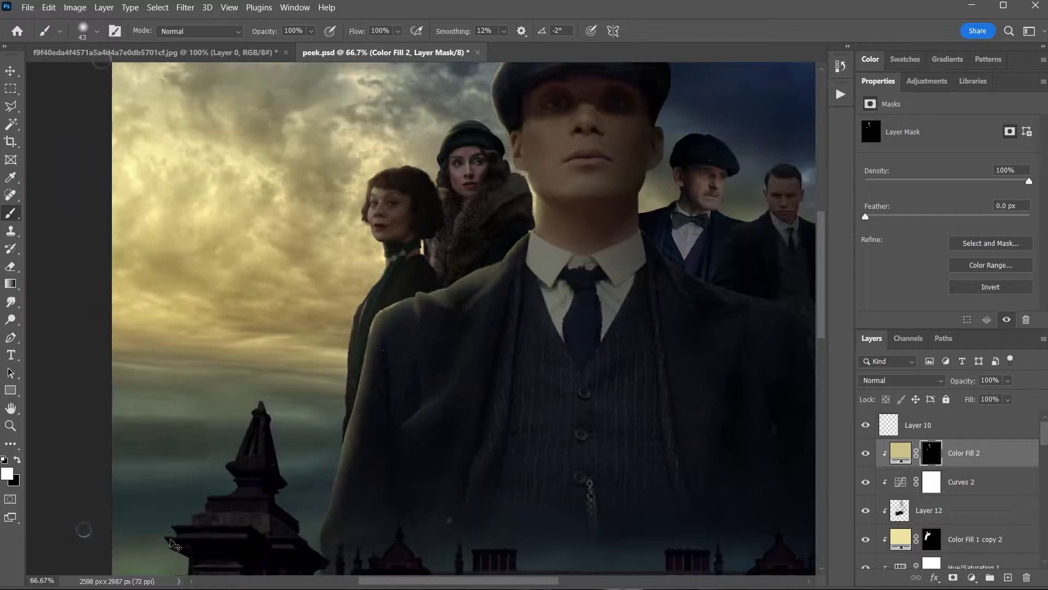
{"action": "key", "text": "ctrl+plus"}
{"action": "key", "text": "ctrl+plus"}
{"action": "key", "text": "ctrl+plus"}
{"action": "mouse_move", "coordinate": [529, 135]}
{"action": "left_mouse_down"}
{"action": "mouse_move", "coordinate": [393, 234]}
{"action": "mouse_move", "coordinate": [508, 276]}
{"action": "left_mouse_up"}
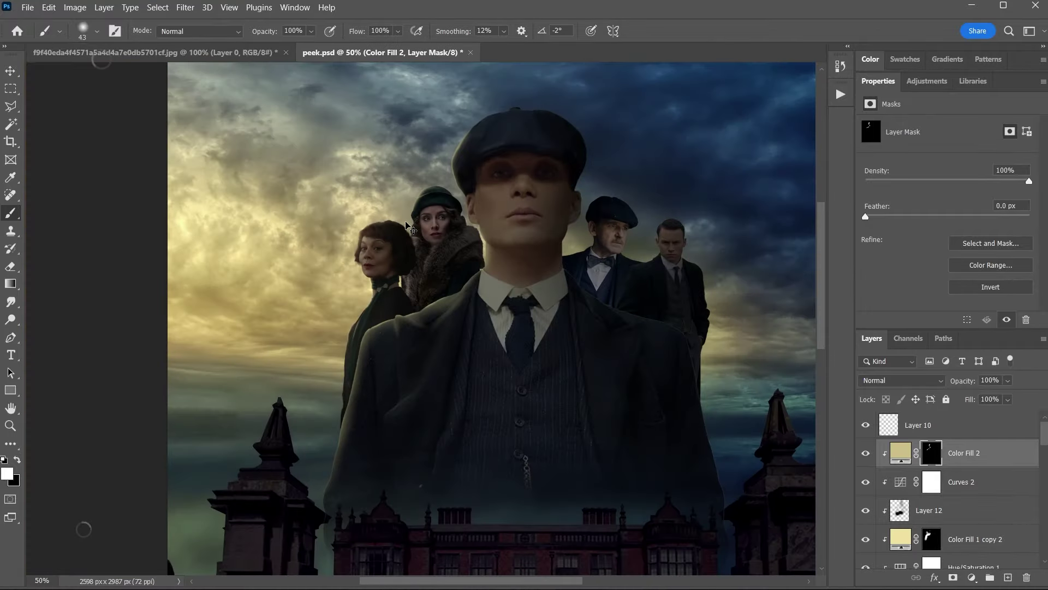
{"action": "key", "text": "ctrl+minus"}
{"action": "key", "text": "ctrl+minus"}
{"action": "key", "text": "ctrl+minus"}
{"action": "key", "text": "ctrl+minus"}
{"action": "key", "text": "ctrl+minus"}
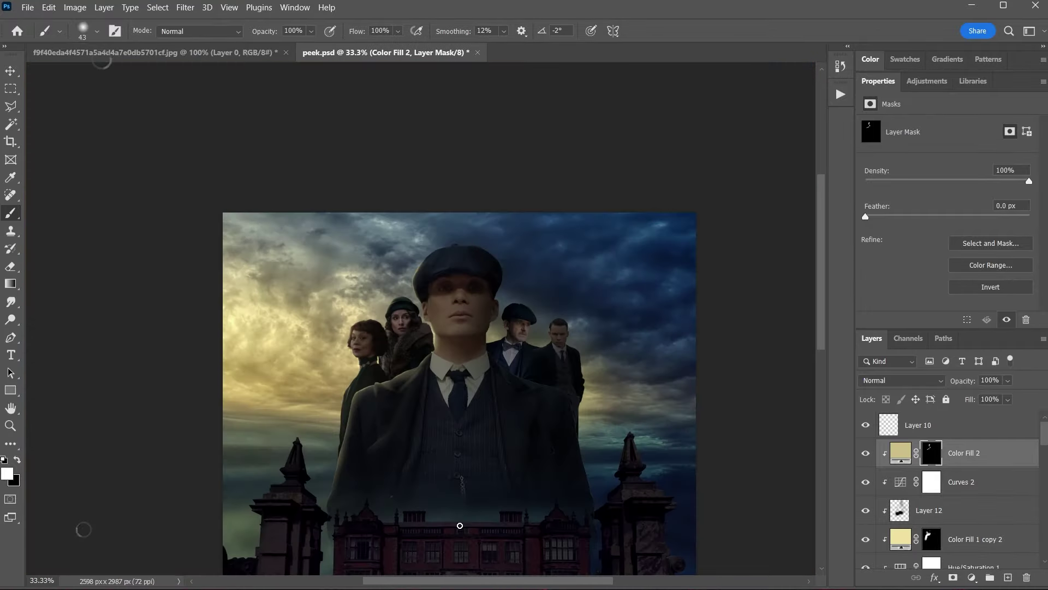
{"action": "key", "text": "ctrl+plus"}
{"action": "key", "text": "ctrl+plus"}
{"action": "key", "text": "ctrl+plus"}
{"action": "key", "text": "ctrl+plus"}
{"action": "key", "text": "ctrl+plus"}
{"action": "mouse_move", "coordinate": [561, 199]}
{"action": "left_mouse_down"}
{"action": "mouse_move", "coordinate": [491, 359]}
{"action": "mouse_move", "coordinate": [549, 277]}
{"action": "mouse_move", "coordinate": [519, 378]}
{"action": "left_mouse_up"}
{"action": "key", "text": "e"}
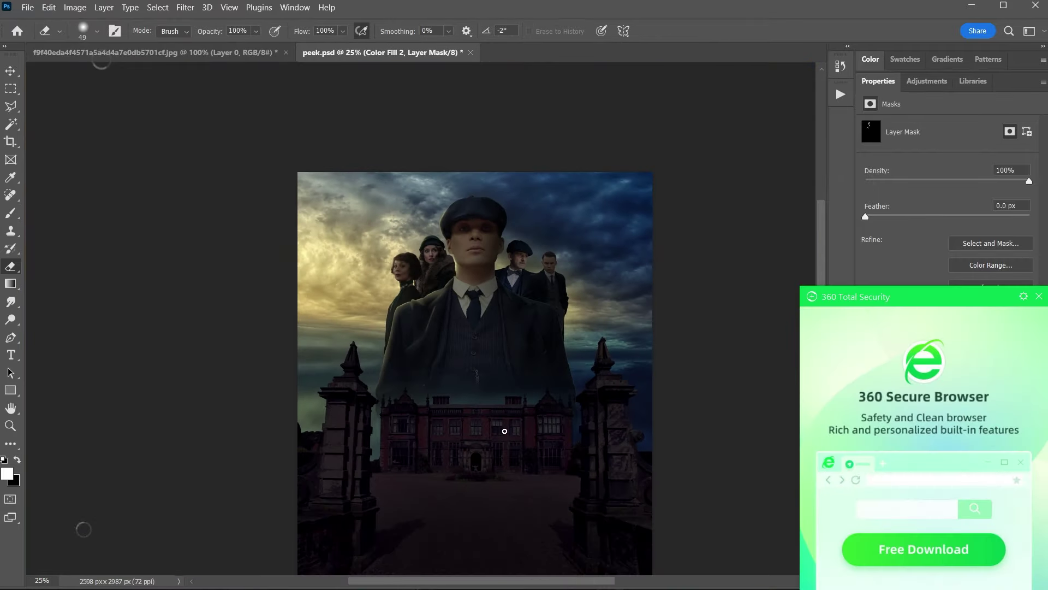
{"action": "key", "text": "alt+bracketleft"}
{"action": "key", "text": "alt+bracketleft"}
{"action": "key", "text": "alt+bracketleft"}
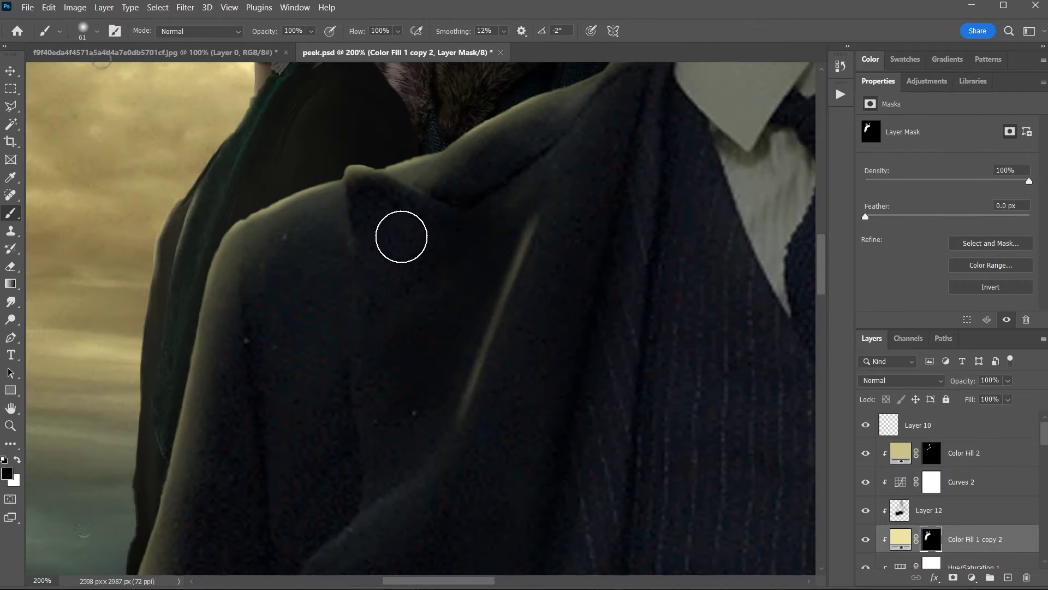
Add a new Soft Light layer with a large warm yellow glow over the cast
{"action": "key", "text": "ctrl+minus"}
{"action": "key", "text": "ctrl+minus"}
{"action": "key", "text": "ctrl+minus"}
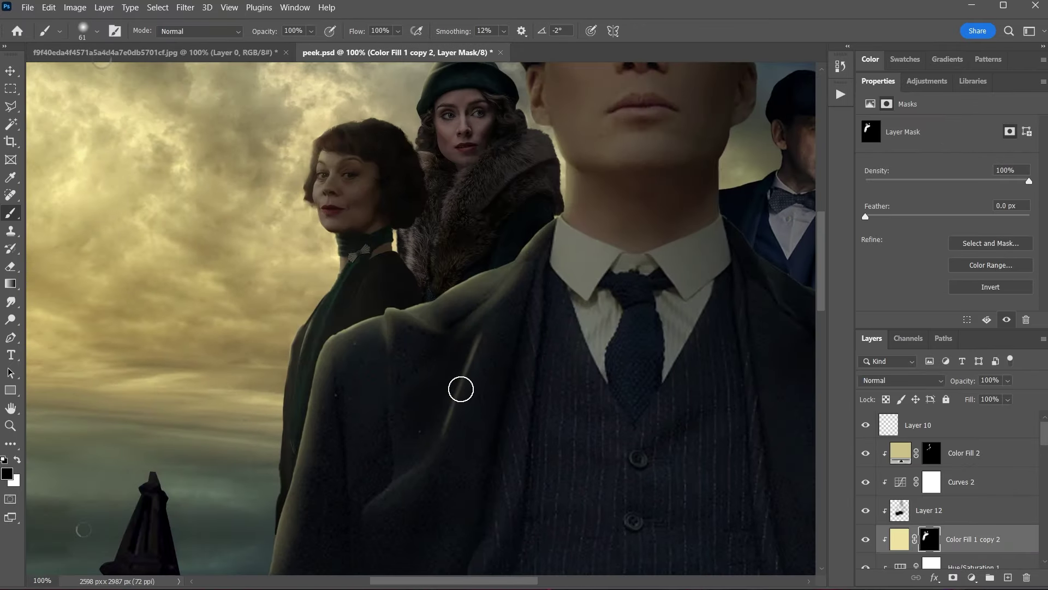
{"action": "key", "text": "alt+bracketright"}
{"action": "key", "text": "alt+bracketright"}
{"action": "key", "text": "alt+bracketright"}
{"action": "key", "text": "ctrl+minus"}
{"action": "key", "text": "ctrl+minus"}
{"action": "key", "text": "ctrl+minus"}
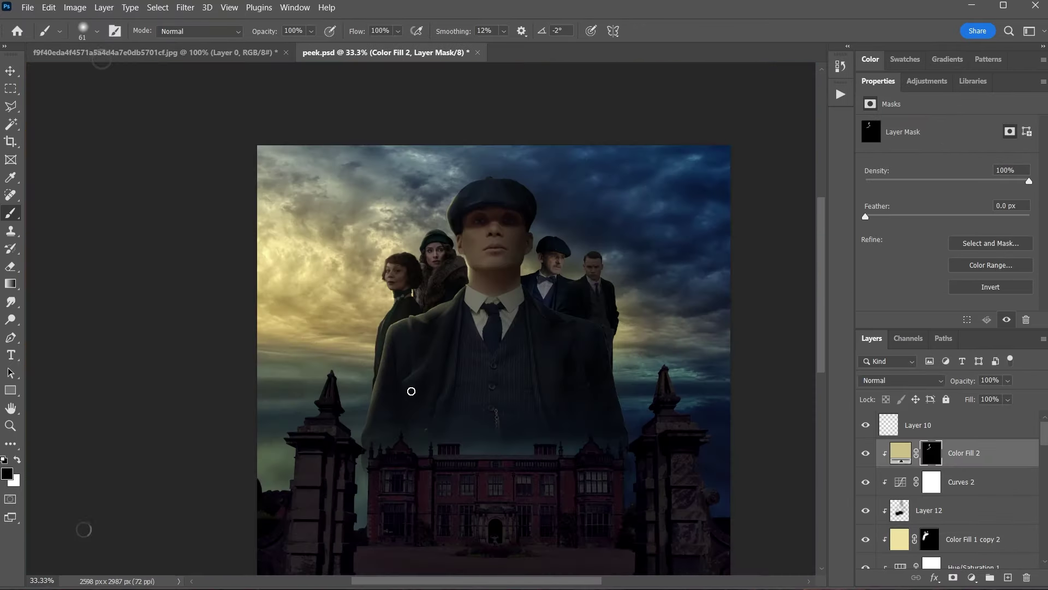
{"action": "key", "text": "ctrl+plus"}
{"action": "left_click", "coordinate": [410, 388], "text": "ctrl"}
{"action": "key", "text": "ctrl+shift+alt+n"}
{"action": "key", "text": "bracketright"}
{"action": "key", "text": "bracketright"}
{"action": "key", "text": "bracketright"}
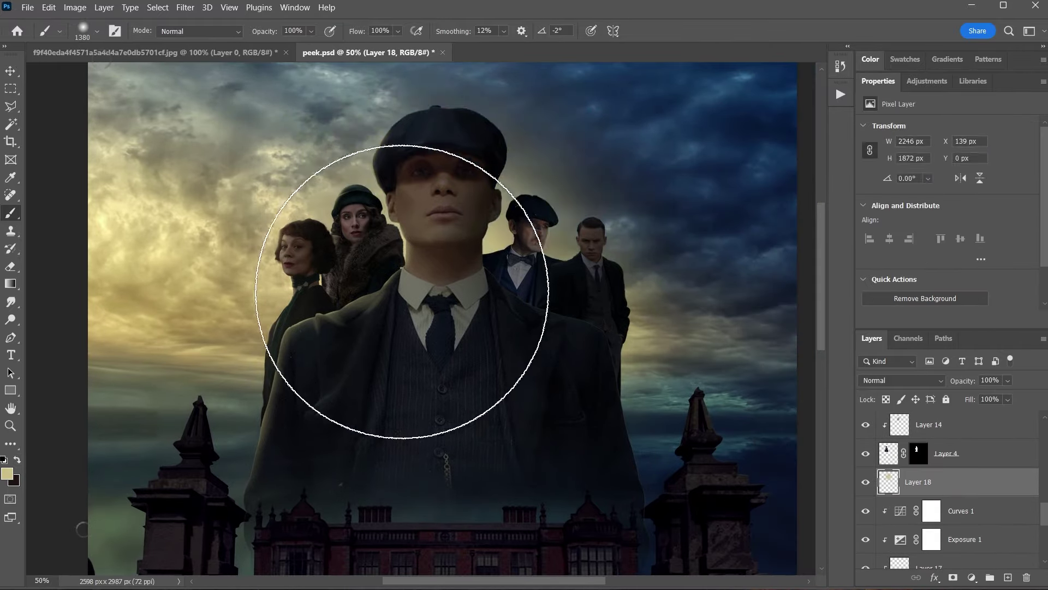
{"action": "left_click_drag", "start_coordinate": [402, 315], "coordinate": [709, 273]}
{"action": "left_click", "coordinate": [902, 381]}
{"action": "left_click", "coordinate": [903, 421]}
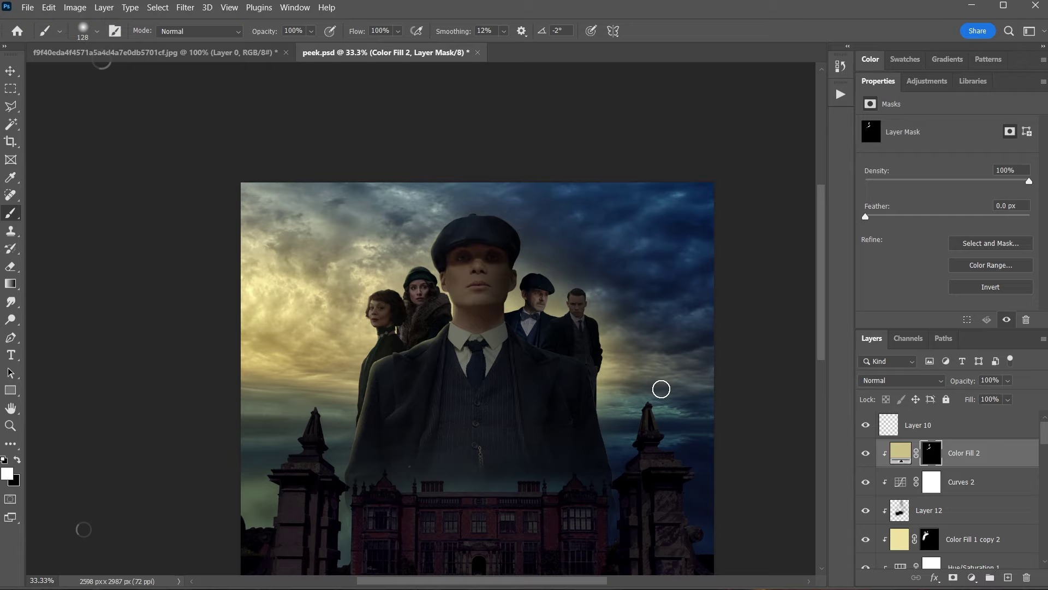
Hide the Color Fill 1 copy 2 tint layer
{"action": "key", "text": "ctrl+plus"}
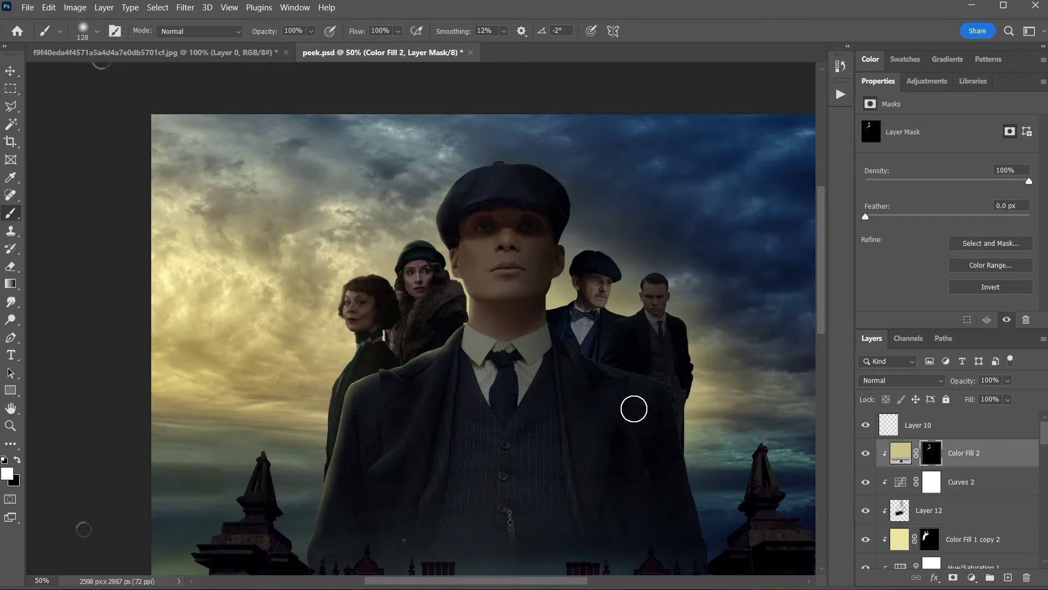
{"action": "key", "text": "alt+bracketleft"}
{"action": "key", "text": "alt+bracketleft"}
{"action": "key", "text": "alt+bracketleft"}
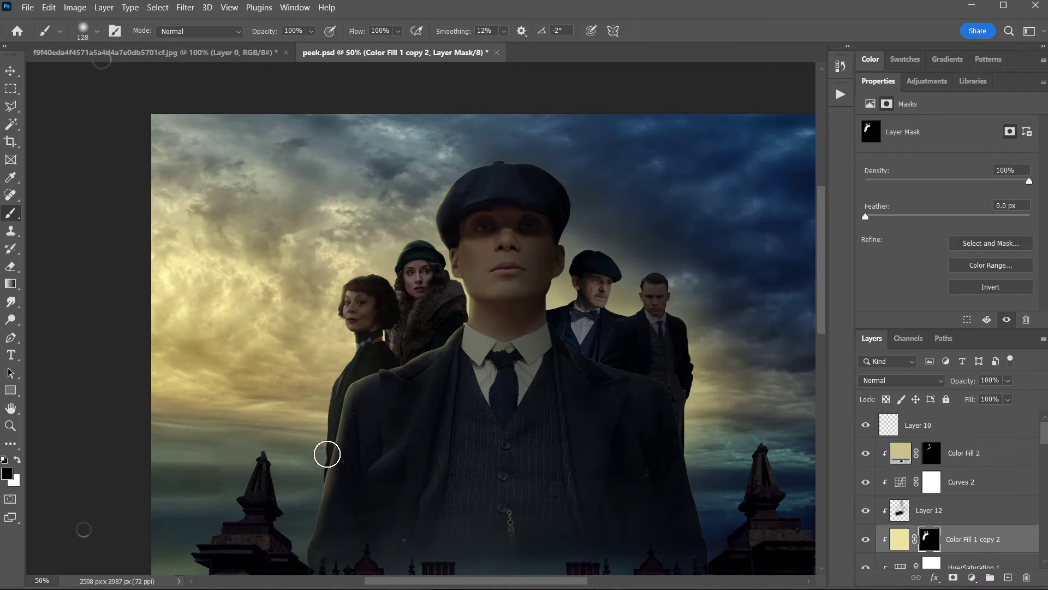
{"action": "key", "text": "ctrl+minus"}
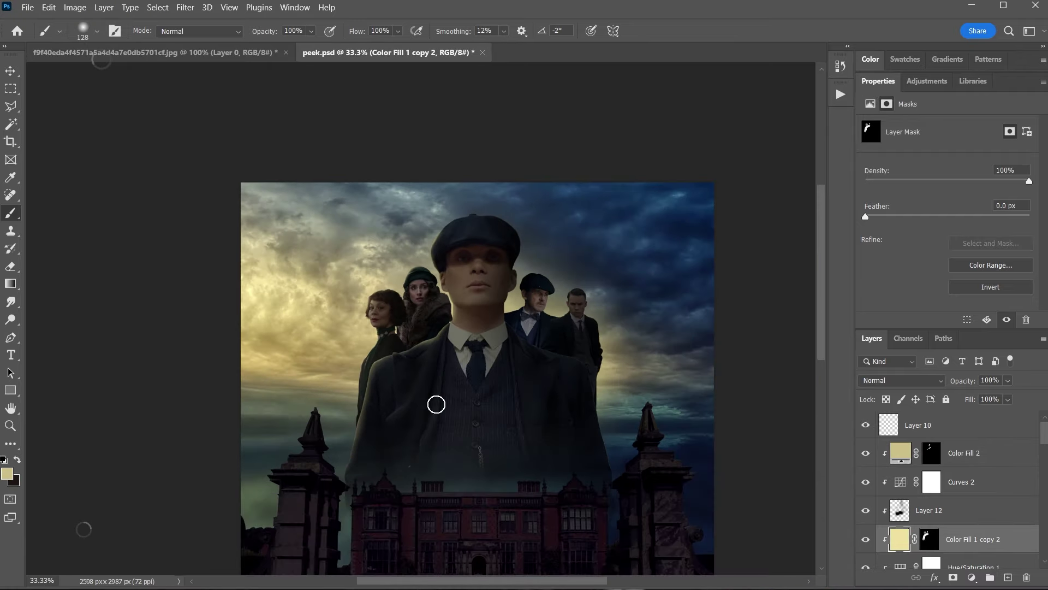
{"action": "key", "text": "ctrl+minus"}
{"action": "key", "text": "ctrl+plus"}
{"action": "key", "text": "ctrl+plus"}
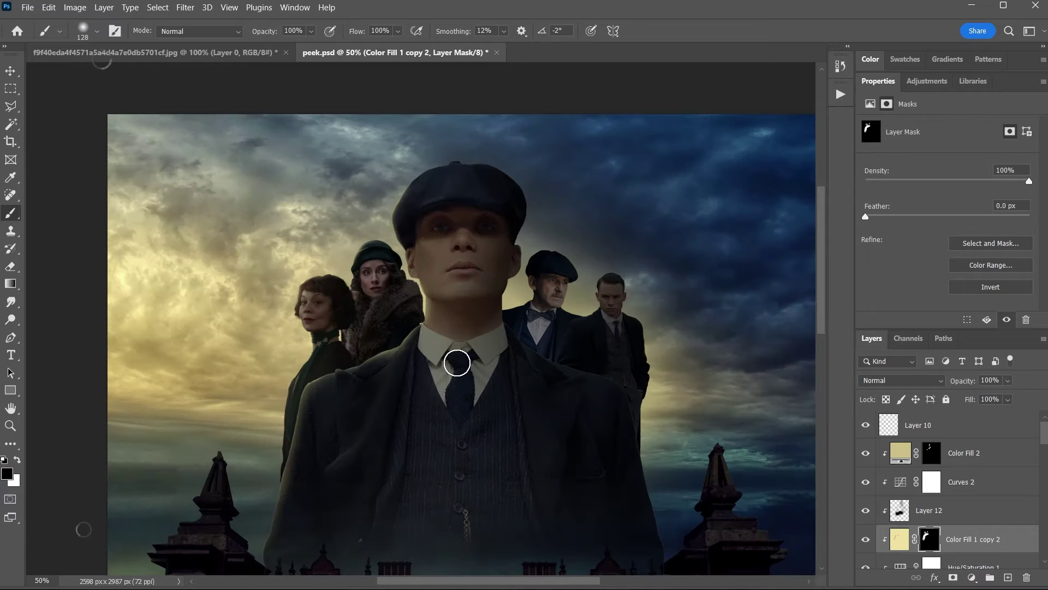
{"action": "key", "text": "ctrl+plus"}
{"action": "key", "text": "v"}
{"action": "left_click", "coordinate": [458, 366]}
{"action": "left_click", "coordinate": [865, 539]}
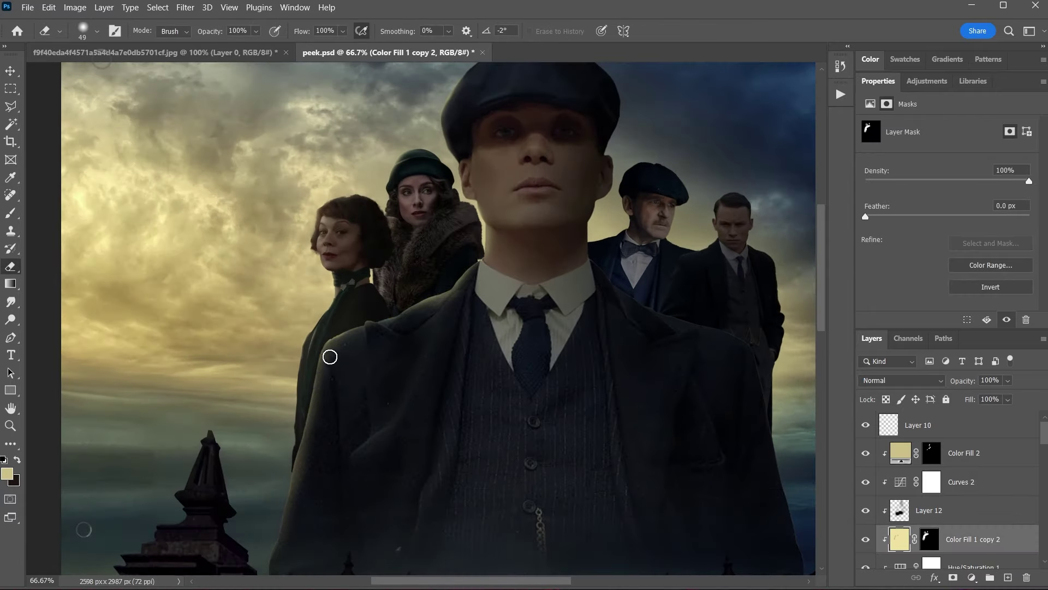
{"action": "key", "text": "ctrl+minus"}
{"action": "key", "text": "ctrl+minus"}
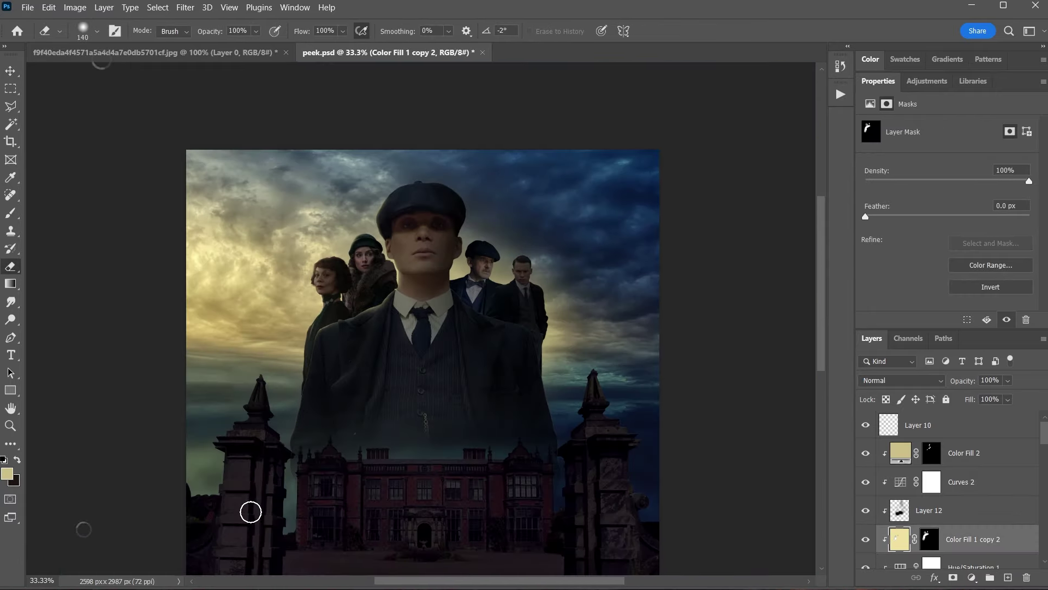
{"action": "scroll", "coordinate": [168, 451], "scroll_direction": "up", "scroll_amount": 2}
{"action": "scroll", "coordinate": [508, 445], "scroll_direction": "up", "scroll_amount": 2}
{"action": "scroll", "coordinate": [327, 448], "scroll_direction": "up", "scroll_amount": 1}
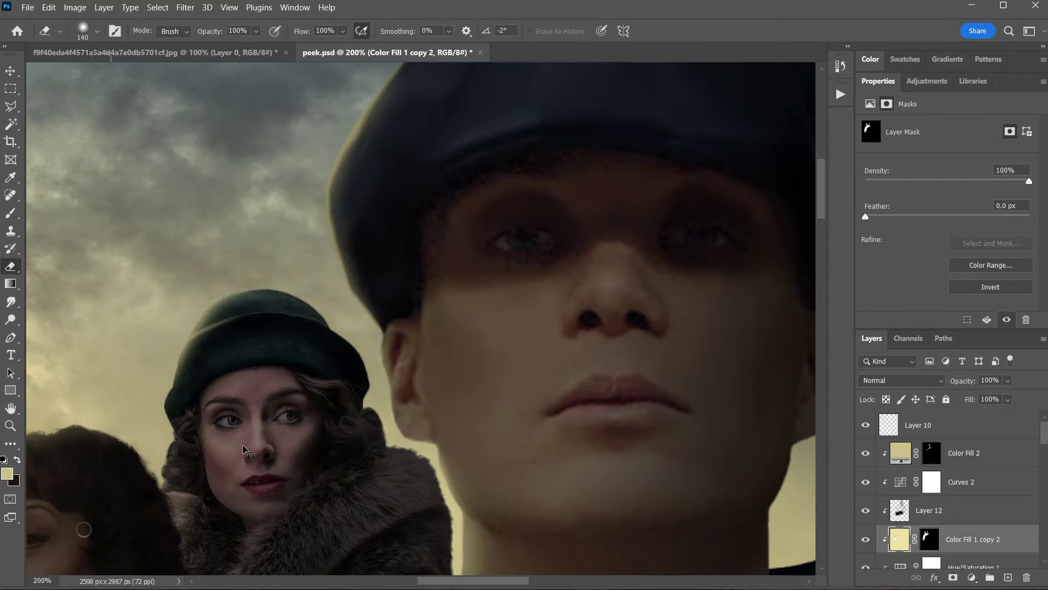
{"action": "scroll", "coordinate": [229, 448], "scroll_direction": "up", "scroll_amount": 1}
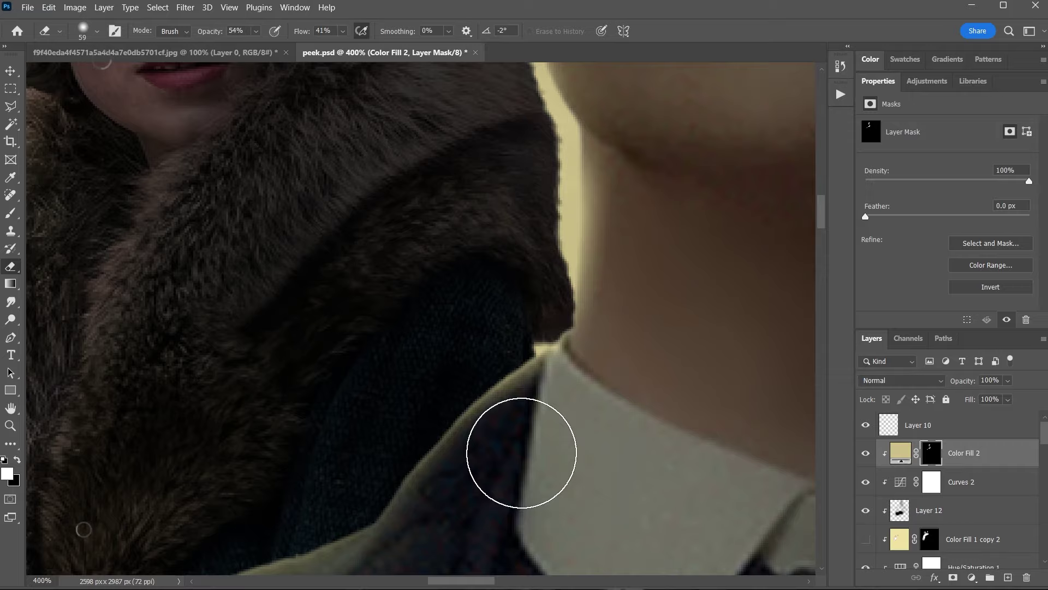
With a smaller eraser, refine the Color Fill 2 mask along the lead man's collar
{"action": "key", "text": "bracketleft"}
{"action": "key", "text": "bracketleft"}
{"action": "key", "text": "bracketleft"}
{"action": "scroll", "coordinate": [537, 207], "scroll_direction": "up", "scroll_amount": 1}
{"action": "scroll", "coordinate": [557, 293], "scroll_direction": "down", "scroll_amount": 4}
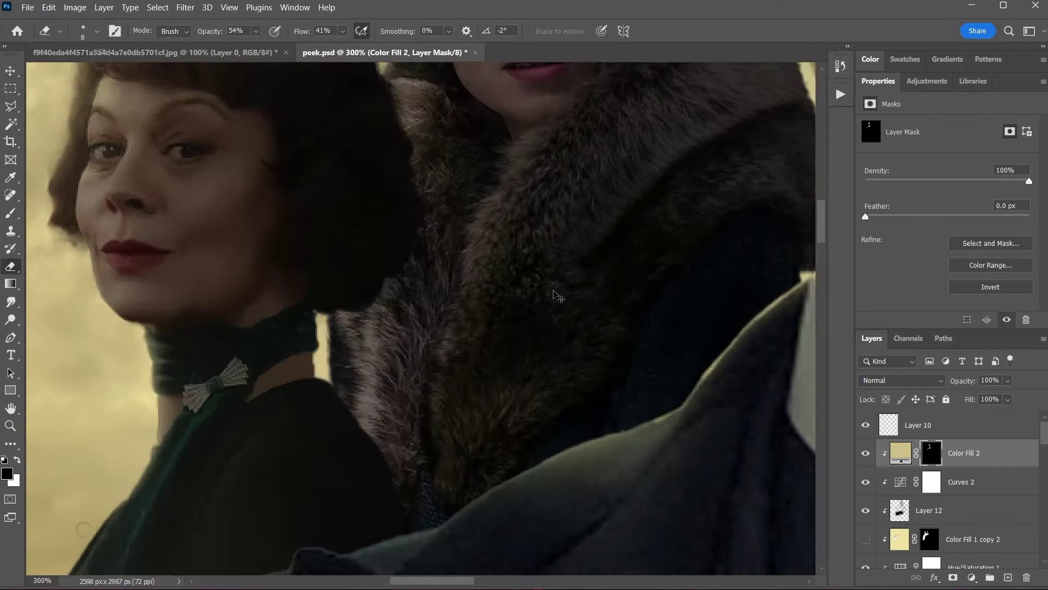
{"action": "scroll", "coordinate": [651, 261], "scroll_direction": "up", "scroll_amount": 3}
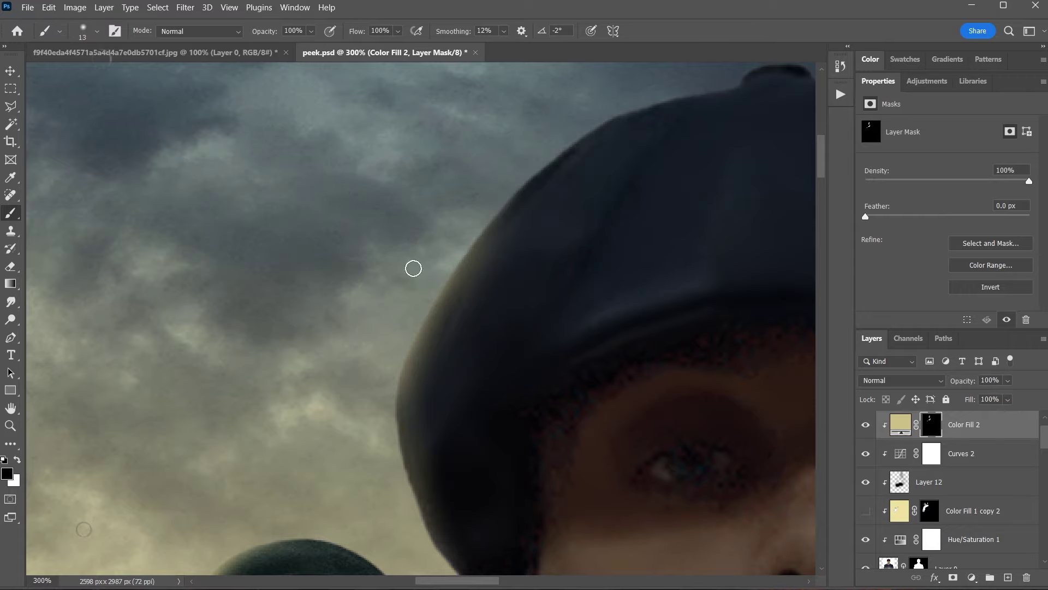
{"action": "left_click_drag", "start_coordinate": [382, 387], "coordinate": [313, 256]}
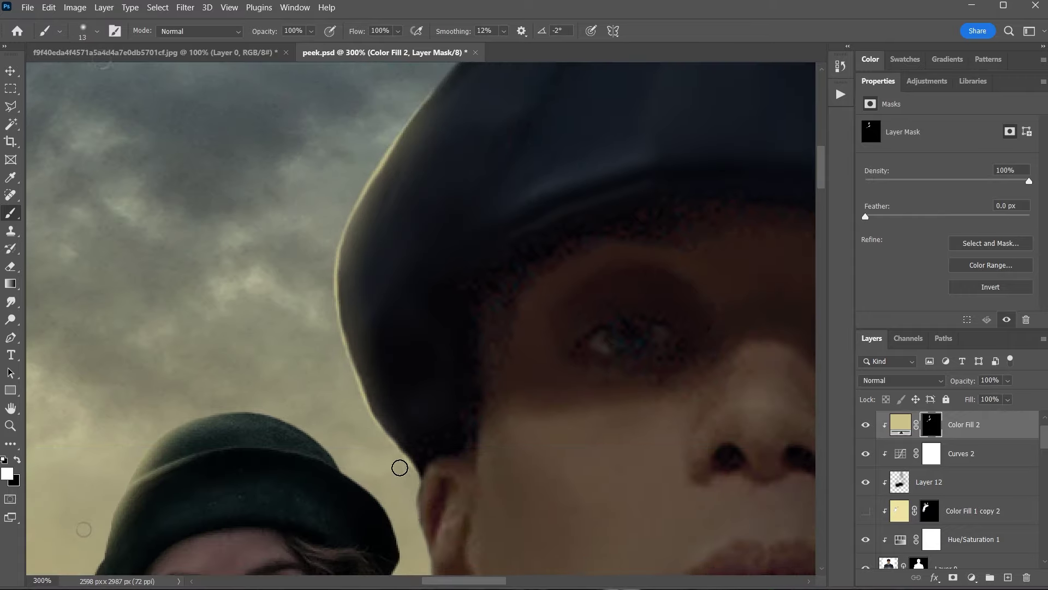
{"action": "key", "text": "ctrl+0"}
{"action": "scroll", "coordinate": [418, 360], "scroll_direction": "up", "scroll_amount": 5}
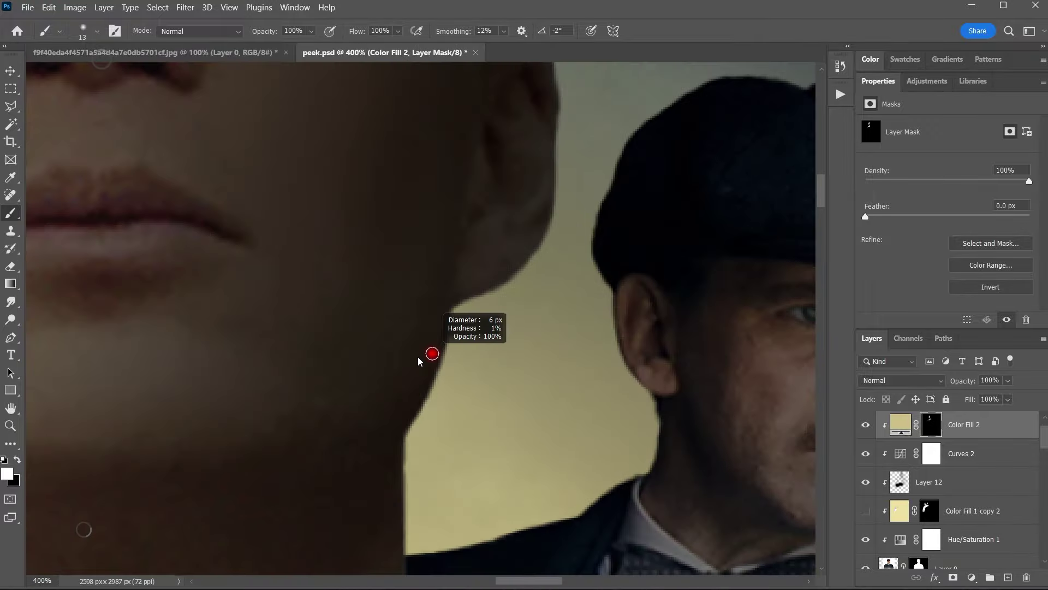
{"action": "scroll", "coordinate": [418, 360], "scroll_direction": "up", "scroll_amount": 2}
Paint a thin light rim along the jaw edge and down the hat edge
{"action": "left_click_drag", "start_coordinate": [463, 316], "coordinate": [469, 379]}
{"action": "scroll", "coordinate": [422, 468], "scroll_direction": "down", "scroll_amount": 3}
{"action": "scroll", "coordinate": [436, 470], "scroll_direction": "down", "scroll_amount": 3}
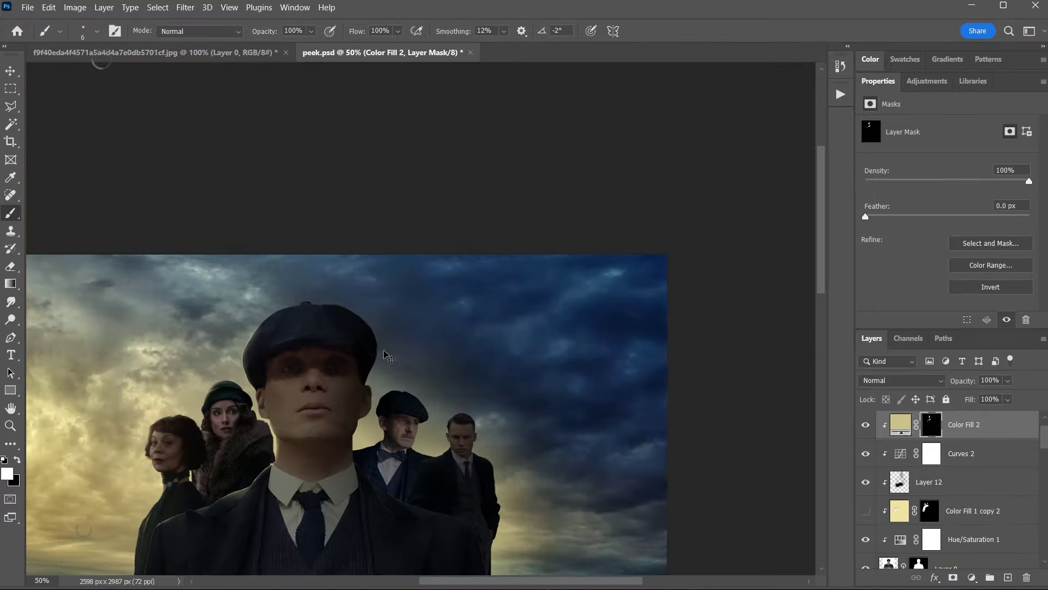
{"action": "scroll", "coordinate": [431, 346], "scroll_direction": "up", "scroll_amount": 5}
{"action": "left_click_drag", "start_coordinate": [369, 491], "coordinate": [344, 541]}
{"action": "scroll", "coordinate": [436, 356], "scroll_direction": "down", "scroll_amount": 2}
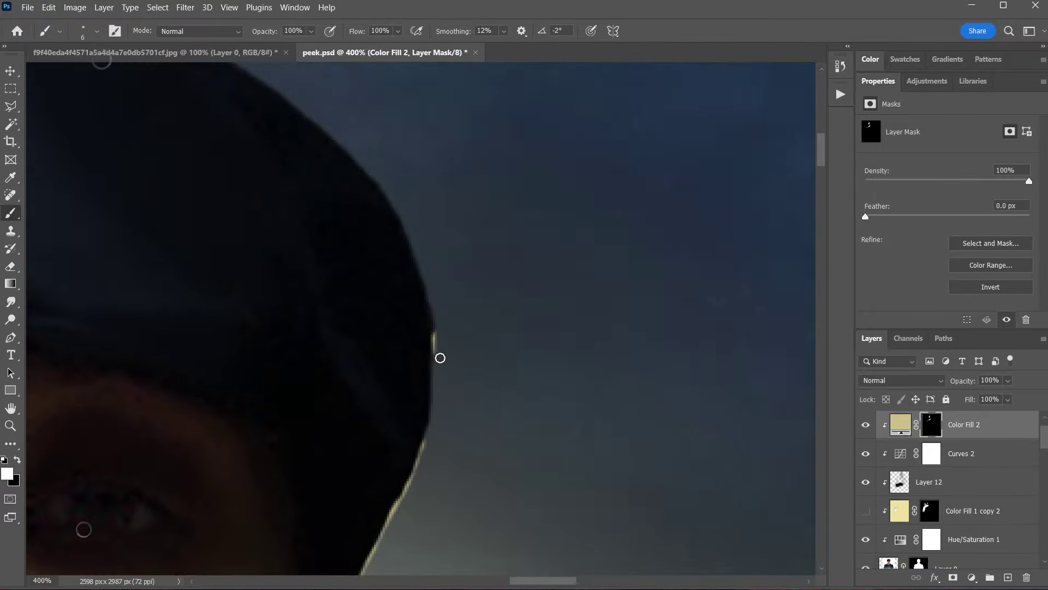
{"action": "scroll", "coordinate": [436, 356], "scroll_direction": "down", "scroll_amount": 3}
{"action": "scroll", "coordinate": [414, 392], "scroll_direction": "up", "scroll_amount": 4}
{"action": "scroll", "coordinate": [407, 236], "scroll_direction": "down", "scroll_amount": 4}
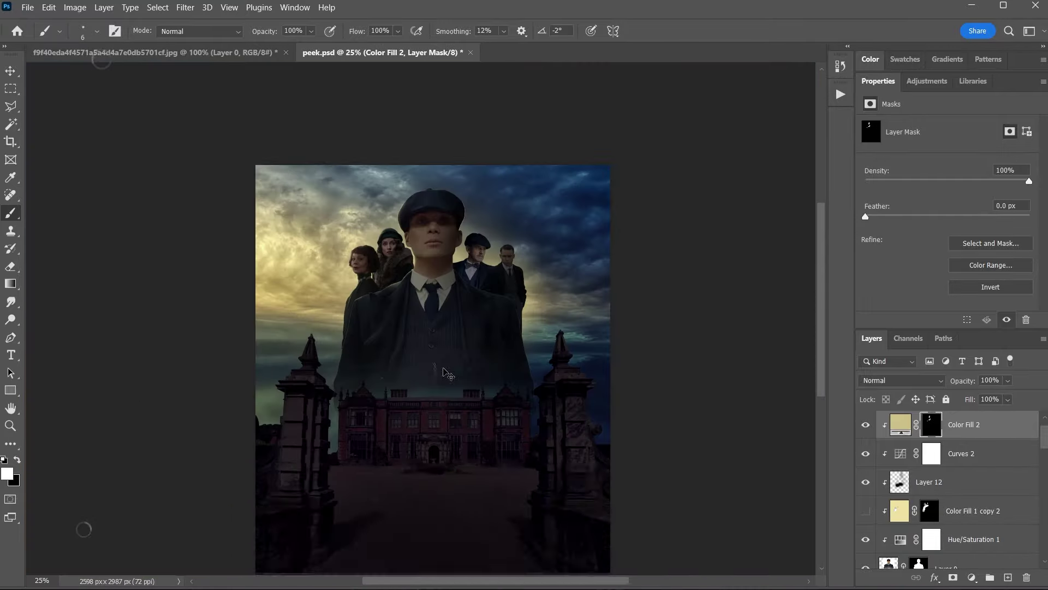
{"action": "scroll", "coordinate": [538, 272], "scroll_direction": "up", "scroll_amount": 1}
{"action": "scroll", "coordinate": [538, 272], "scroll_direction": "up", "scroll_amount": 1}
{"action": "scroll", "coordinate": [537, 271], "scroll_direction": "up", "scroll_amount": 3}
{"action": "scroll", "coordinate": [537, 272], "scroll_direction": "down", "scroll_amount": 3}
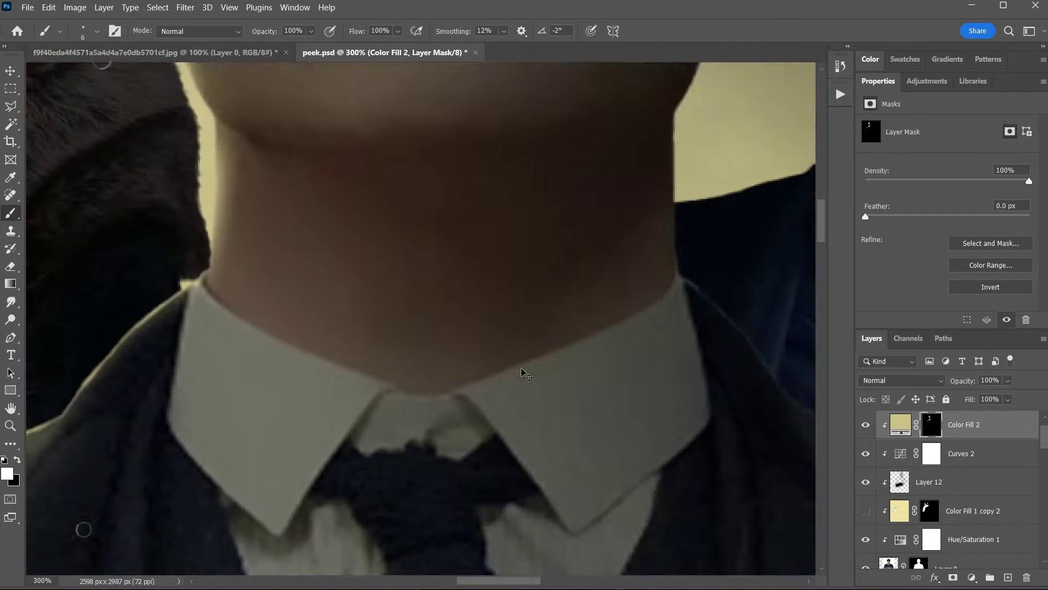
{"action": "scroll", "coordinate": [519, 368], "scroll_direction": "up", "scroll_amount": 4}
{"action": "scroll", "coordinate": [396, 117], "scroll_direction": "up", "scroll_amount": 1}
{"action": "scroll", "coordinate": [406, 220], "scroll_direction": "down", "scroll_amount": 4}
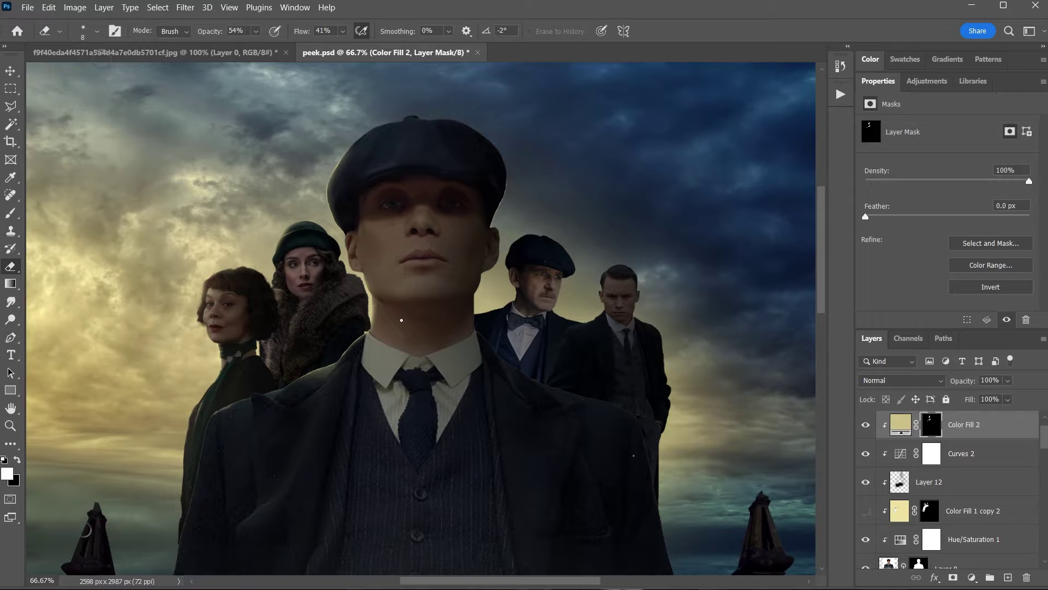
{"action": "scroll", "coordinate": [393, 295], "scroll_direction": "up", "scroll_amount": 3}
{"action": "scroll", "coordinate": [393, 294], "scroll_direction": "up", "scroll_amount": 1}
Review the whole poster and pick the Color Fill 1 copy 3 layer beside the bow-tied man
{"action": "key", "text": "v"}
{"action": "scroll", "coordinate": [476, 393], "scroll_direction": "down", "scroll_amount": 4}
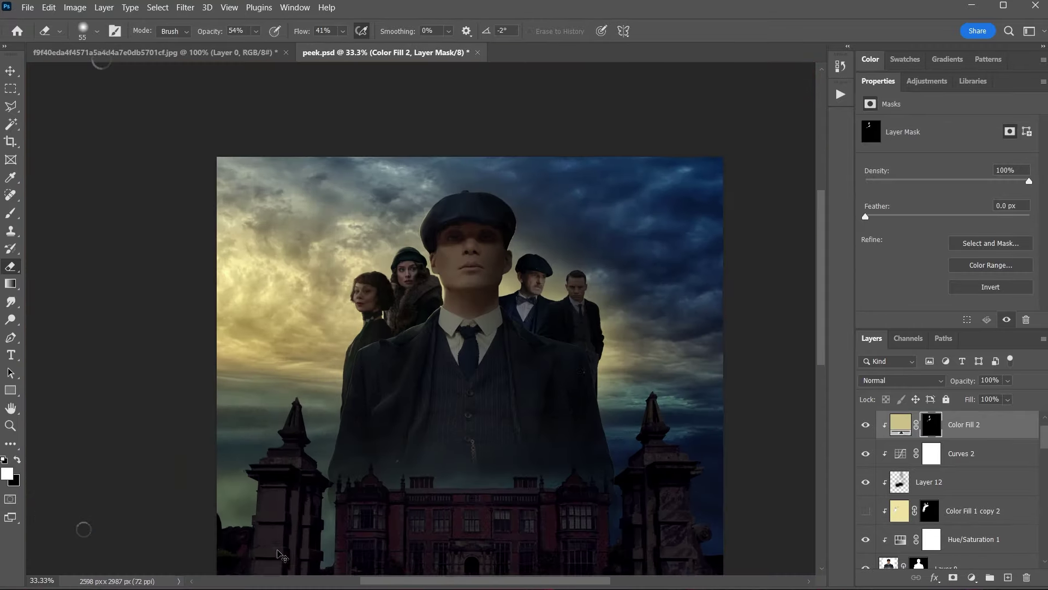
{"action": "scroll", "coordinate": [377, 404], "scroll_direction": "up", "scroll_amount": 3}
{"action": "scroll", "coordinate": [386, 437], "scroll_direction": "down", "scroll_amount": 3}
{"action": "scroll", "coordinate": [386, 437], "scroll_direction": "up", "scroll_amount": 1}
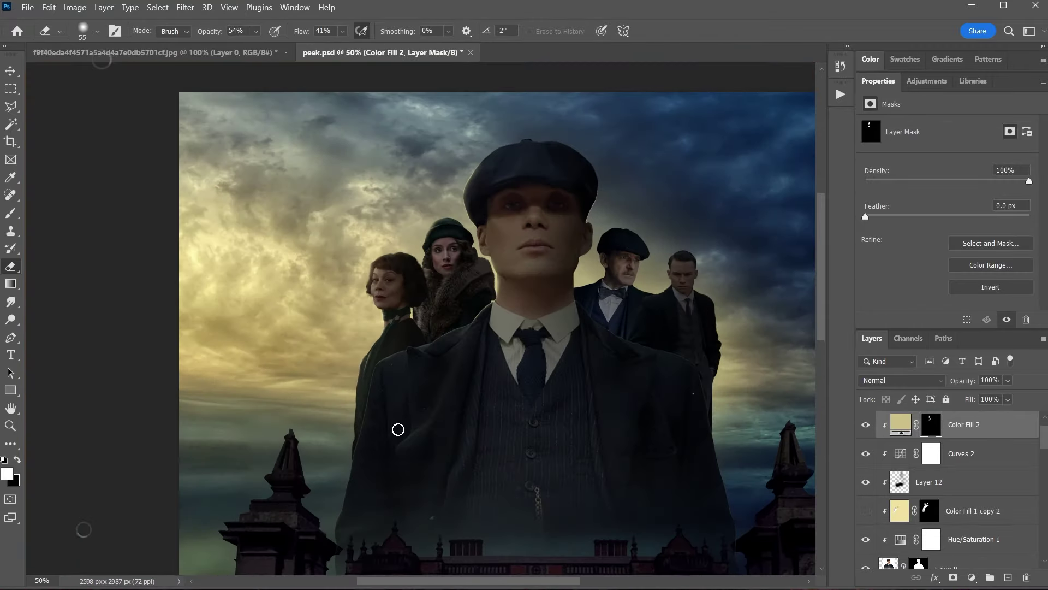
{"action": "scroll", "coordinate": [398, 428], "scroll_direction": "up", "scroll_amount": 2}
{"action": "scroll", "coordinate": [370, 241], "scroll_direction": "up", "scroll_amount": 3}
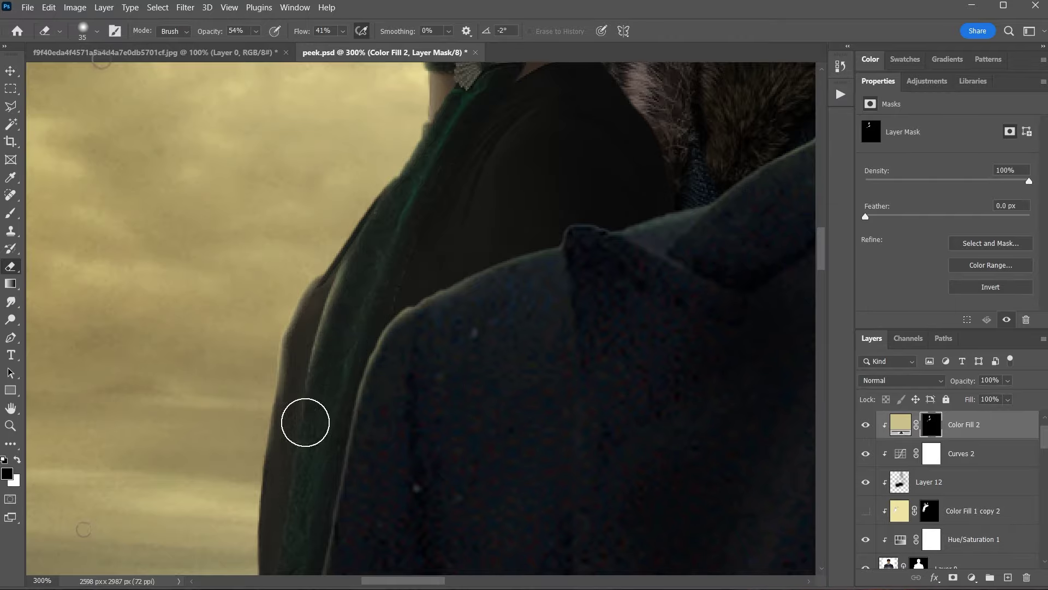
{"action": "scroll", "coordinate": [305, 422], "scroll_direction": "down", "scroll_amount": 4}
{"action": "scroll", "coordinate": [305, 422], "scroll_direction": "down", "scroll_amount": 1}
{"action": "scroll", "coordinate": [495, 465], "scroll_direction": "up", "scroll_amount": 3}
{"action": "scroll", "coordinate": [487, 435], "scroll_direction": "down", "scroll_amount": 1}
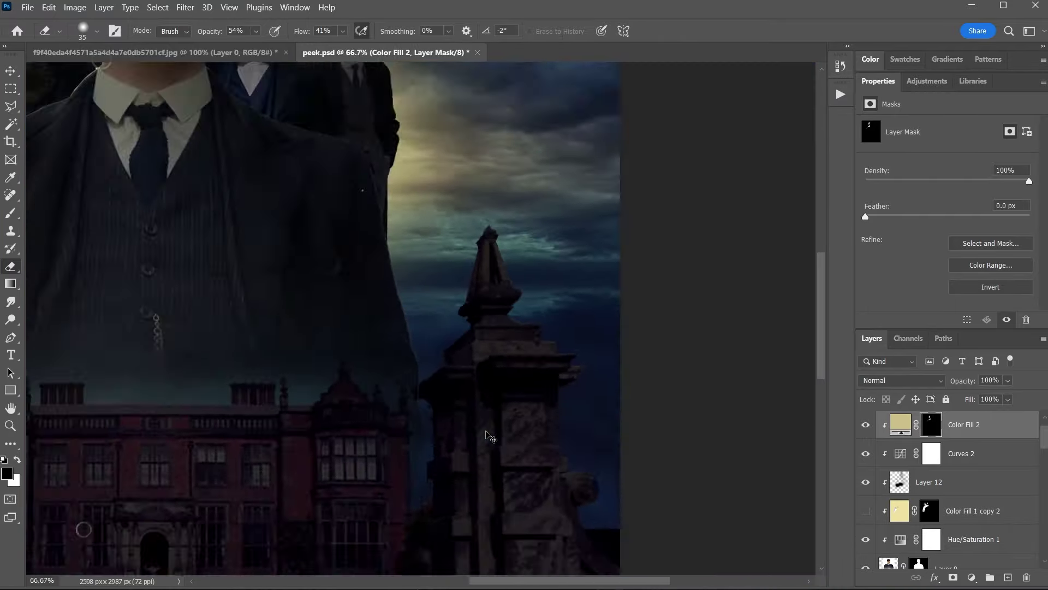
{"action": "scroll", "coordinate": [490, 436], "scroll_direction": "down", "scroll_amount": 1}
{"action": "scroll", "coordinate": [481, 382], "scroll_direction": "up", "scroll_amount": 3}
{"action": "key", "text": "v"}
{"action": "left_click", "coordinate": [481, 382], "text": "ctrl"}
Paint black and white on the copy 3 and copy 4 masks around the right-hand men's heads
{"action": "scroll", "coordinate": [533, 500], "scroll_direction": "up", "scroll_amount": 2}
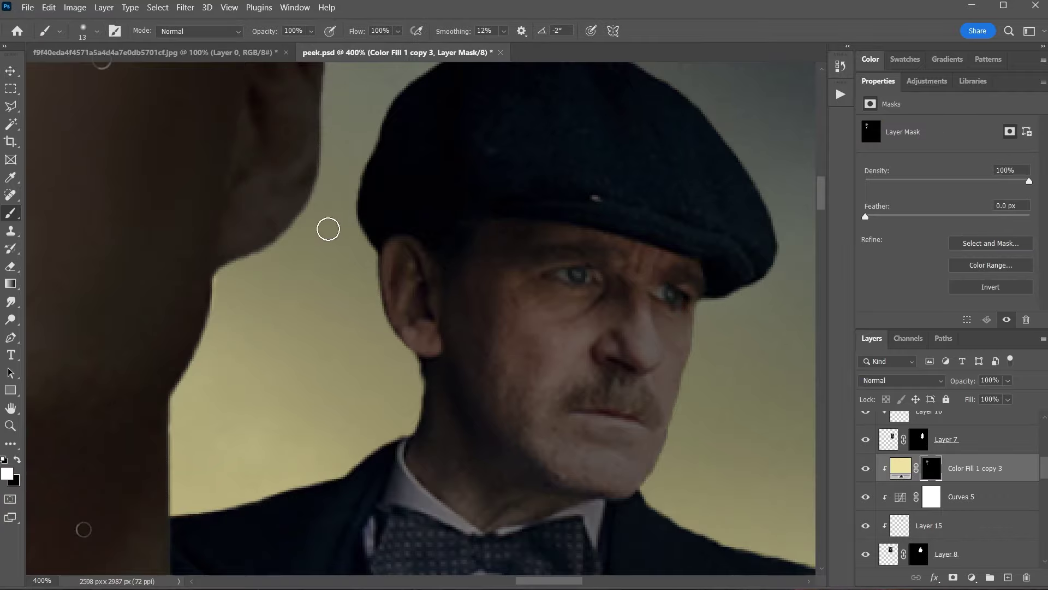
{"action": "scroll", "coordinate": [335, 355], "scroll_direction": "up", "scroll_amount": 3}
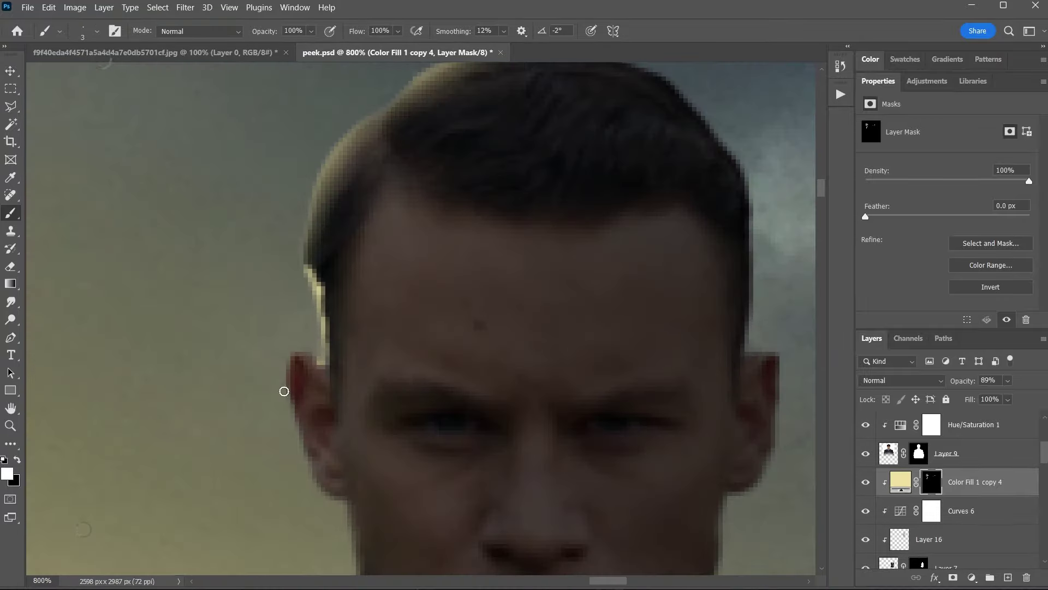
{"action": "scroll", "coordinate": [283, 391], "scroll_direction": "down", "scroll_amount": 5}
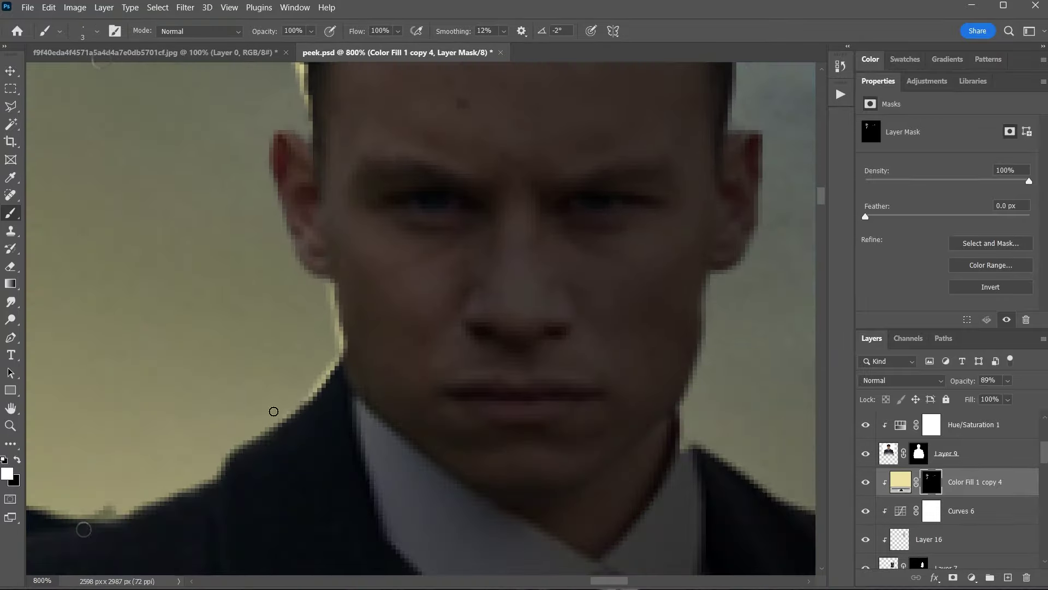
{"action": "key", "text": "ctrl+minus"}
{"action": "key", "text": "ctrl+minus"}
{"action": "key", "text": "ctrl+minus"}
{"action": "key", "text": "x"}
{"action": "scroll", "coordinate": [389, 290], "scroll_direction": "up", "scroll_amount": 4}
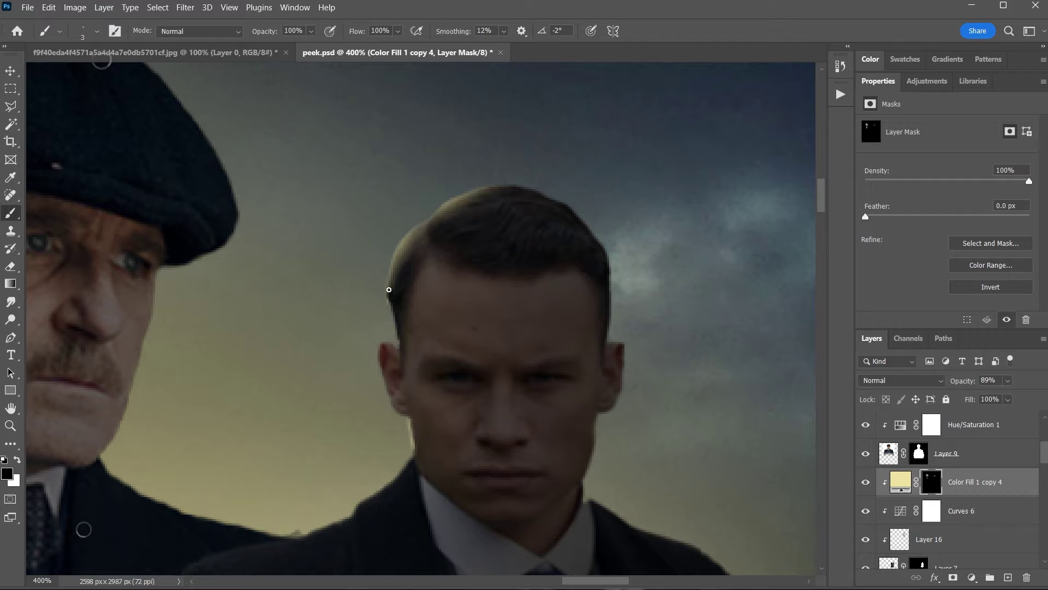
{"action": "key", "text": "ctrl+minus"}
{"action": "key", "text": "ctrl+minus"}
{"action": "key", "text": "ctrl+minus"}
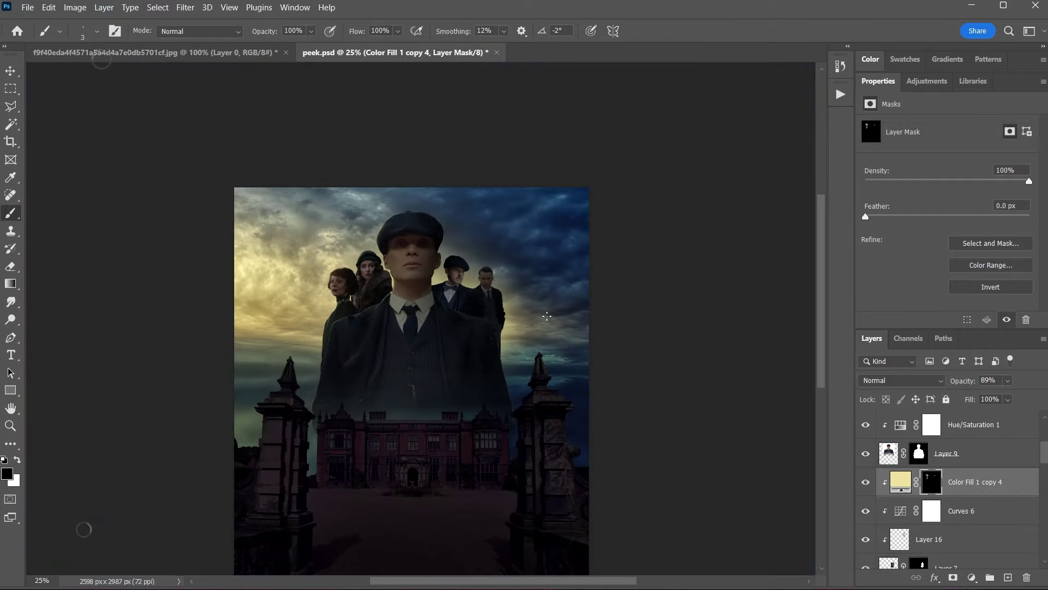
{"action": "key", "text": "ctrl+plus"}
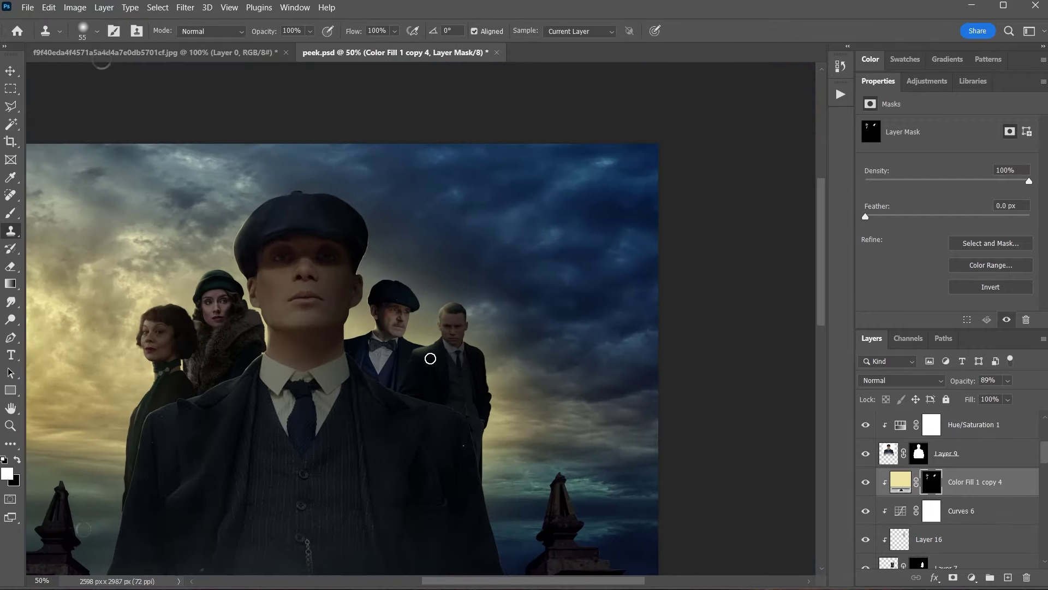
{"action": "key", "text": "b"}
{"action": "key", "text": "x"}
{"action": "key", "text": "ctrl+minus"}
{"action": "key", "text": "ctrl+minus"}
Stamp the Rays 2 brush on a new layer and rotate it about -20.7°
{"action": "key", "text": "ctrl+plus"}
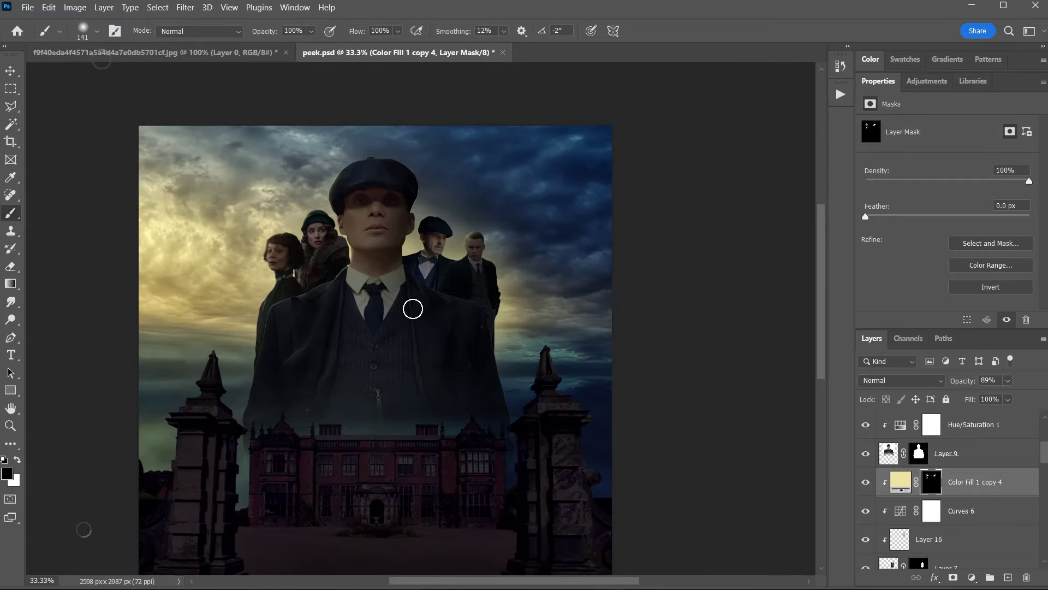
{"action": "left_click", "coordinate": [97, 31]}
{"action": "scroll", "coordinate": [173, 239], "scroll_direction": "down", "scroll_amount": 5}
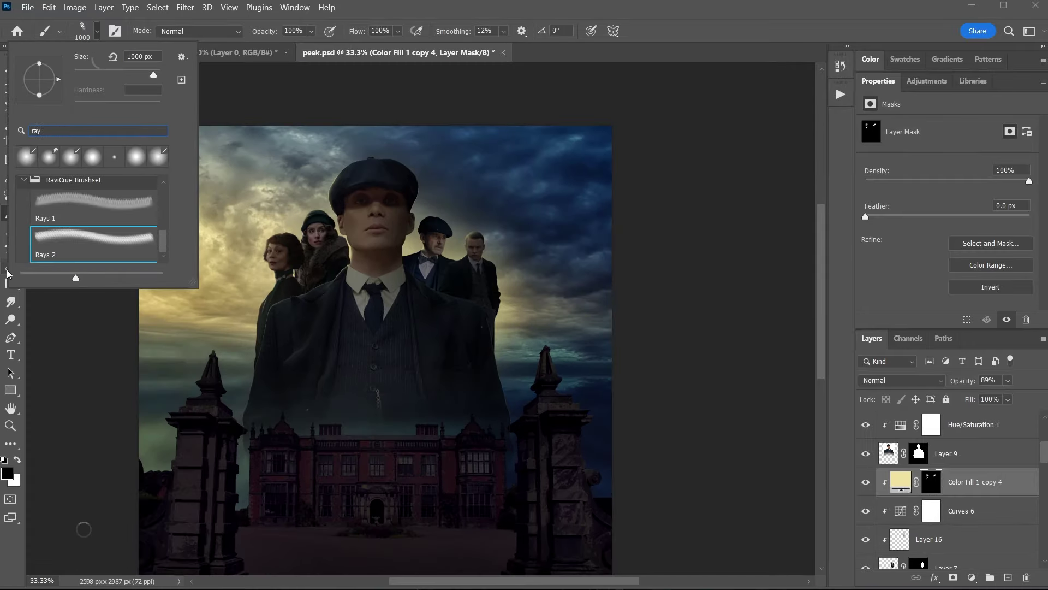
{"action": "left_click", "coordinate": [541, 371]}
{"action": "key", "text": "ctrl+shift+alt+n"}
{"action": "key", "text": "ctrl+t"}
{"action": "left_click_drag", "start_coordinate": [546, 350], "coordinate": [561, 303]}
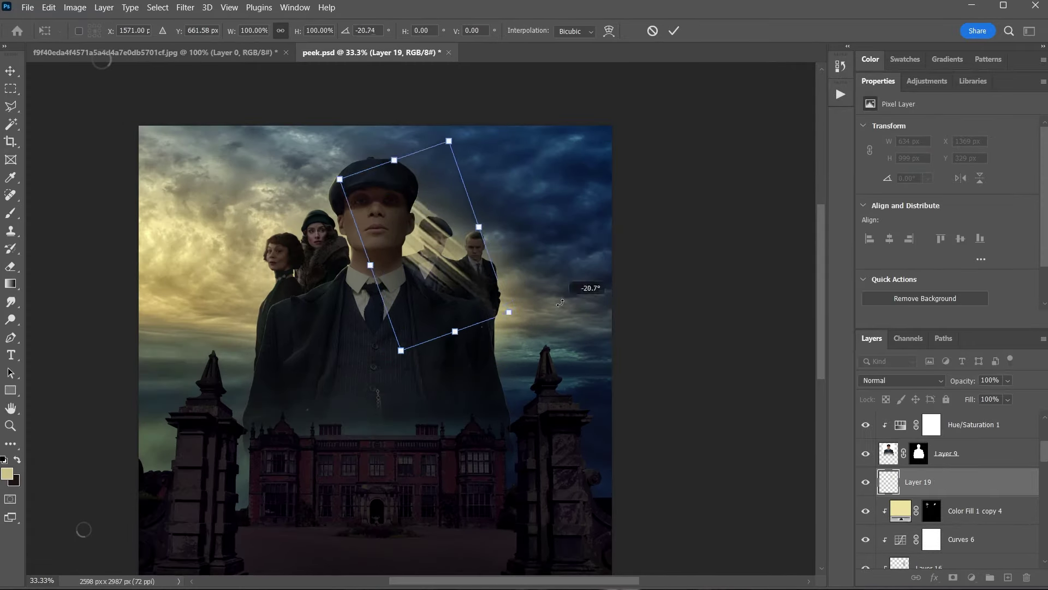
{"action": "key", "text": "Return"}
Place Layer 19 below Layer 8, shift the rays behind the men, and add an empty layer
{"action": "left_click_drag", "start_coordinate": [917, 481], "coordinate": [868, 575]}
{"action": "key", "text": "b"}
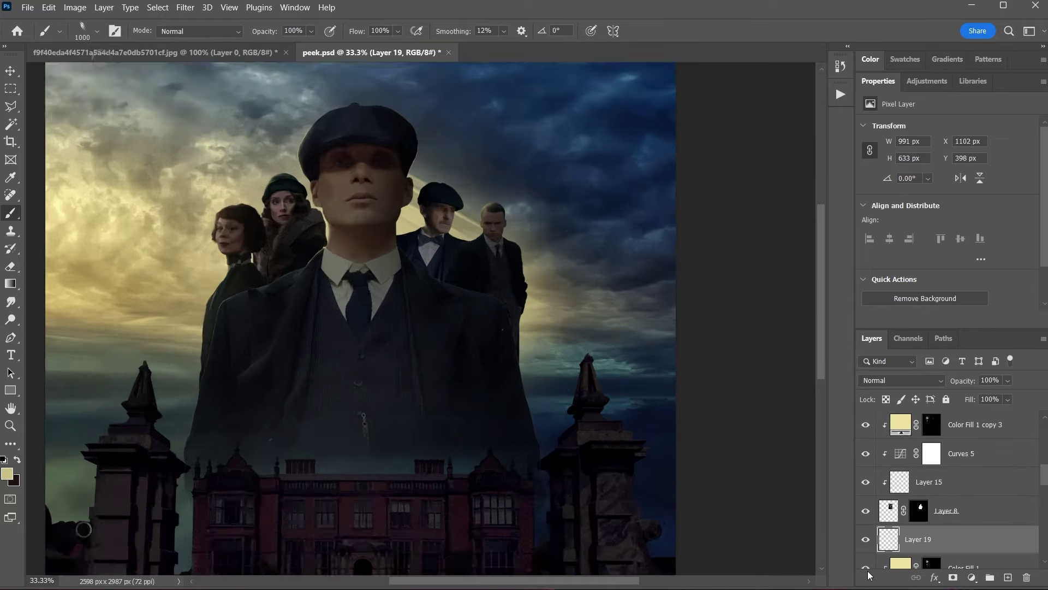
{"action": "key", "text": "v"}
{"action": "left_click_drag", "start_coordinate": [654, 431], "coordinate": [605, 413]}
{"action": "key", "text": "ctrl+minus"}
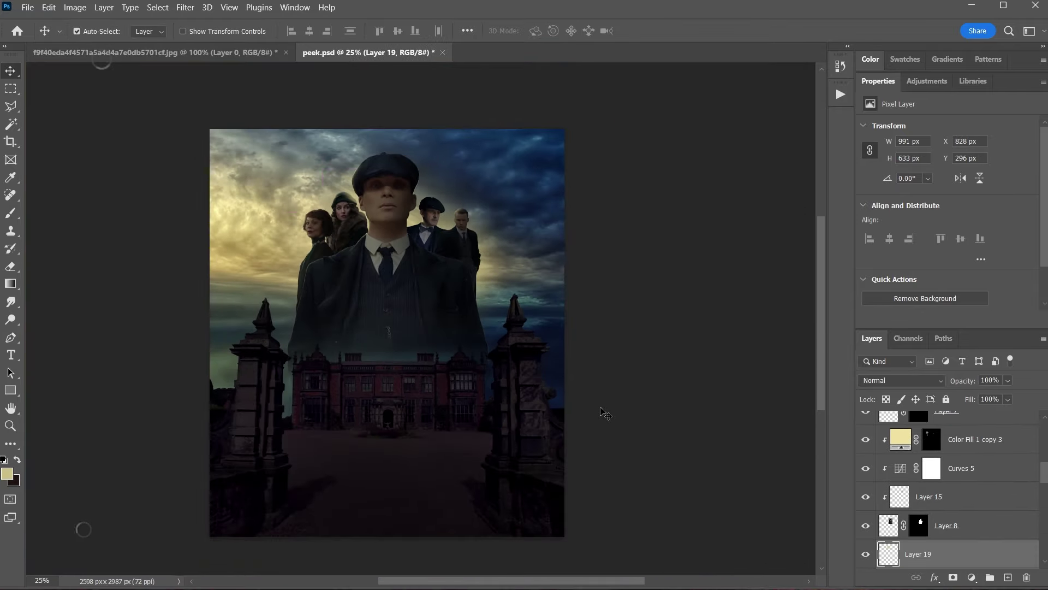
{"action": "key", "text": "ctrl+plus"}
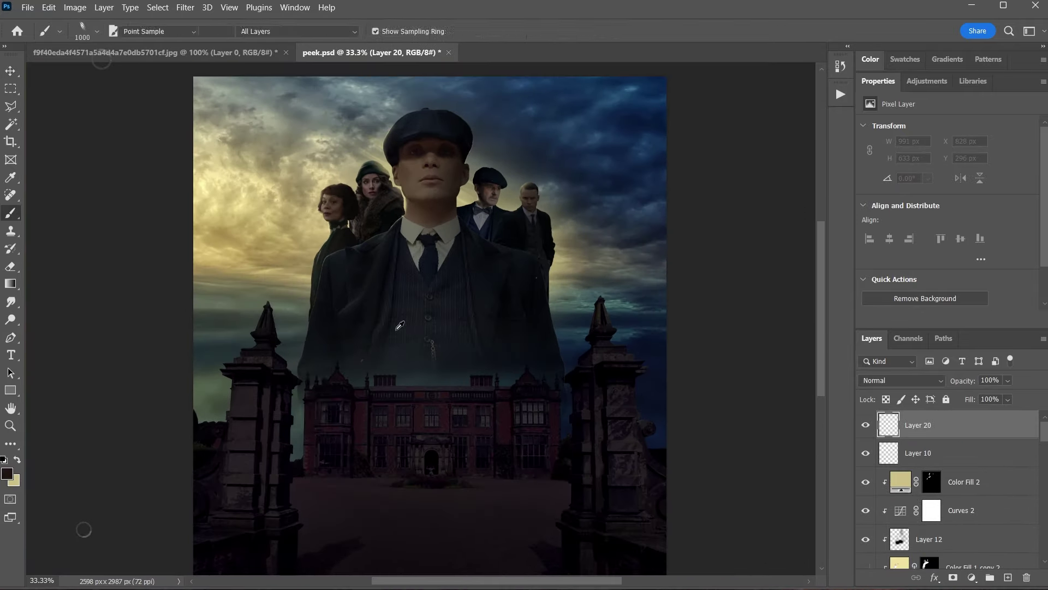
{"action": "left_click_drag", "start_coordinate": [399, 326], "coordinate": [415, 380]}
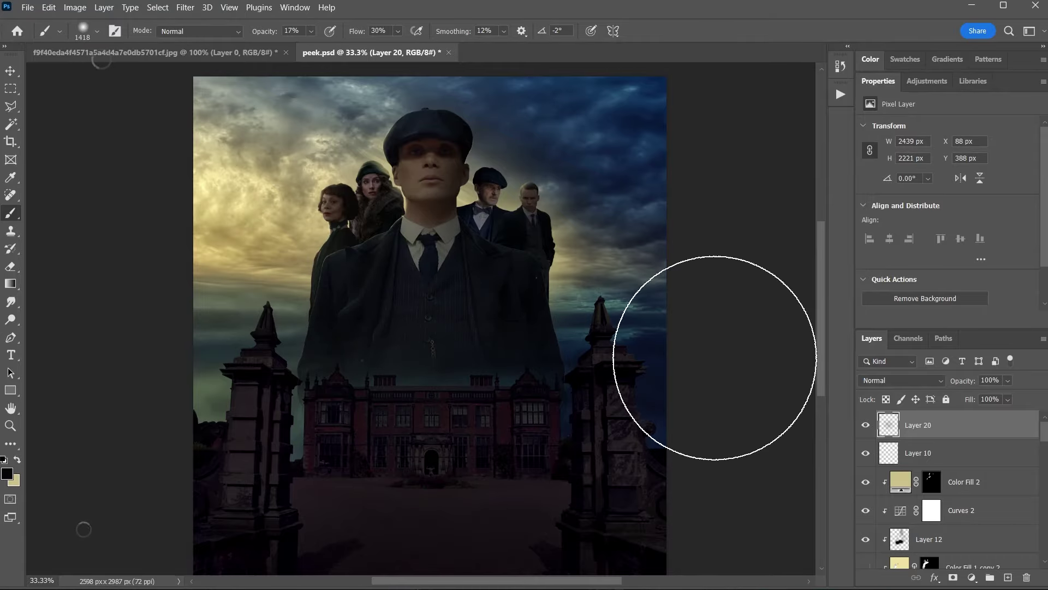
{"action": "key", "text": "ctrl+minus"}
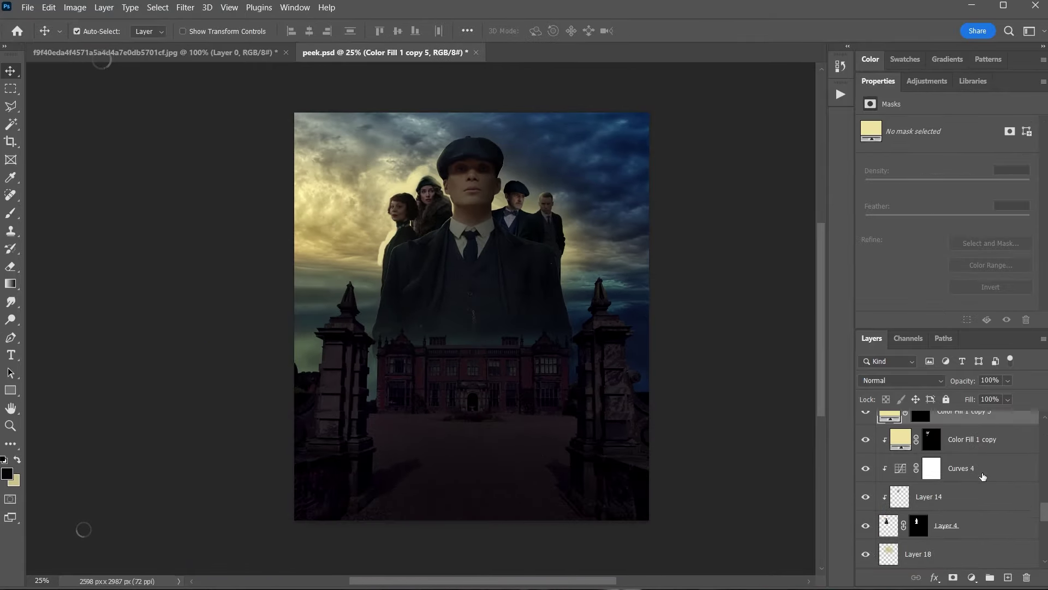
Swap the paint colour and move Color Fill 1 copy 5 below Curves 1
{"action": "scroll", "coordinate": [981, 481], "scroll_direction": "down", "scroll_amount": 2}
{"action": "scroll", "coordinate": [981, 486], "scroll_direction": "down", "scroll_amount": 2}
{"action": "scroll", "coordinate": [981, 494], "scroll_direction": "down", "scroll_amount": 2}
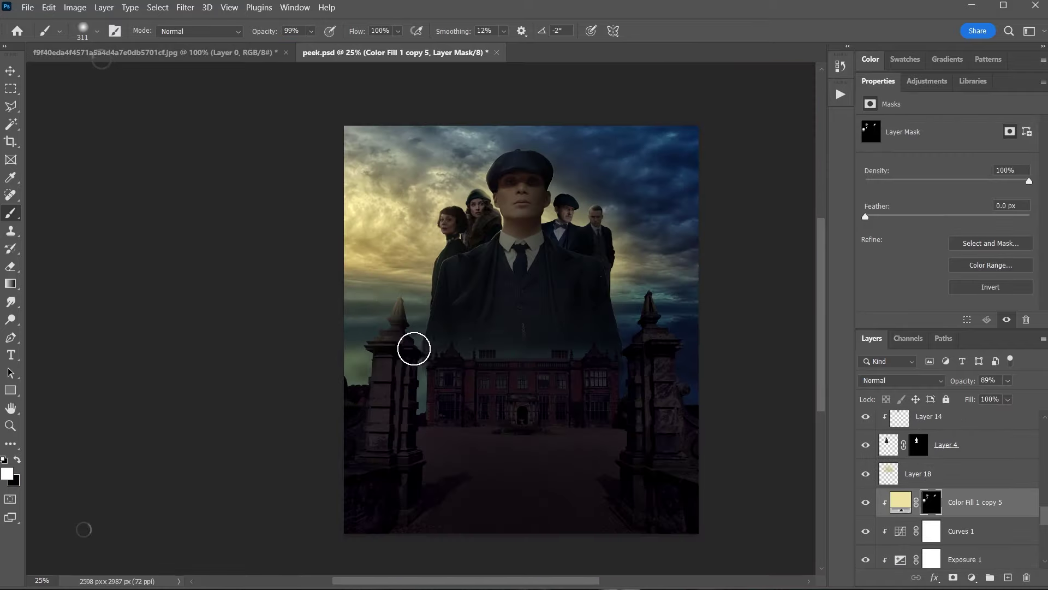
{"action": "key", "text": "x"}
{"action": "key", "text": "ctrl+plus"}
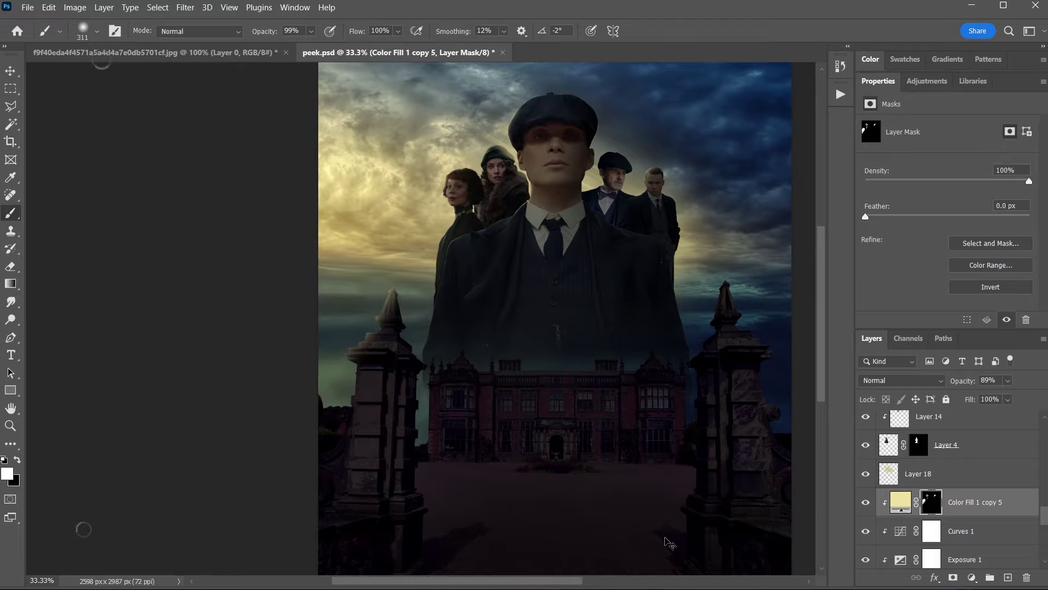
{"action": "key", "text": "ctrl+bracketleft"}
{"action": "scroll", "coordinate": [382, 273], "scroll_direction": "up", "scroll_amount": 3}
{"action": "scroll", "coordinate": [399, 371], "scroll_direction": "down", "scroll_amount": 2}
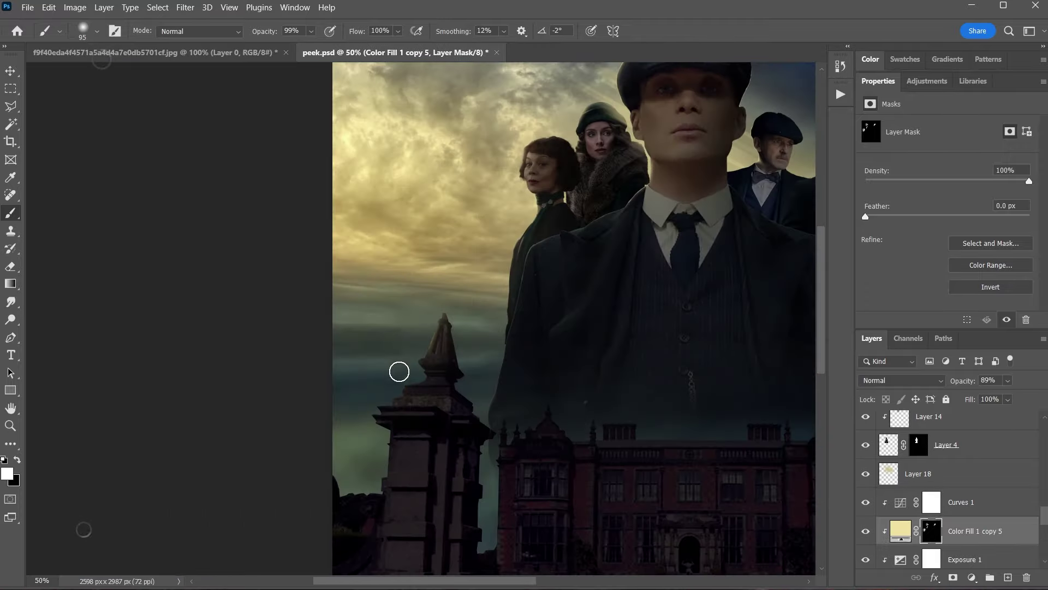
{"action": "scroll", "coordinate": [399, 371], "scroll_direction": "down", "scroll_amount": 2}
{"action": "scroll", "coordinate": [580, 358], "scroll_direction": "up", "scroll_amount": 1}
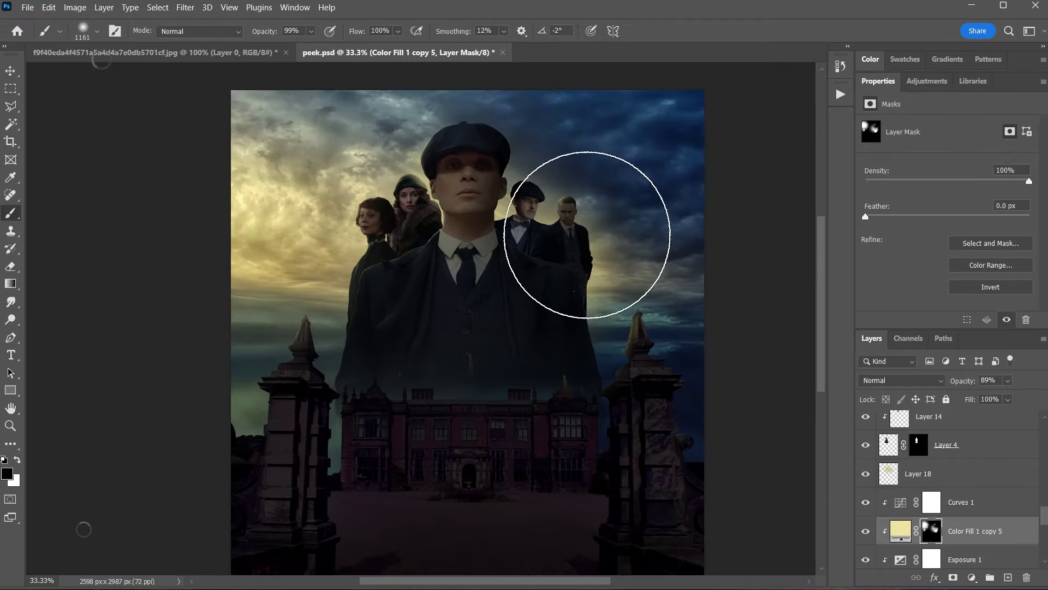
{"action": "scroll", "coordinate": [701, 515], "scroll_direction": "down", "scroll_amount": 1}
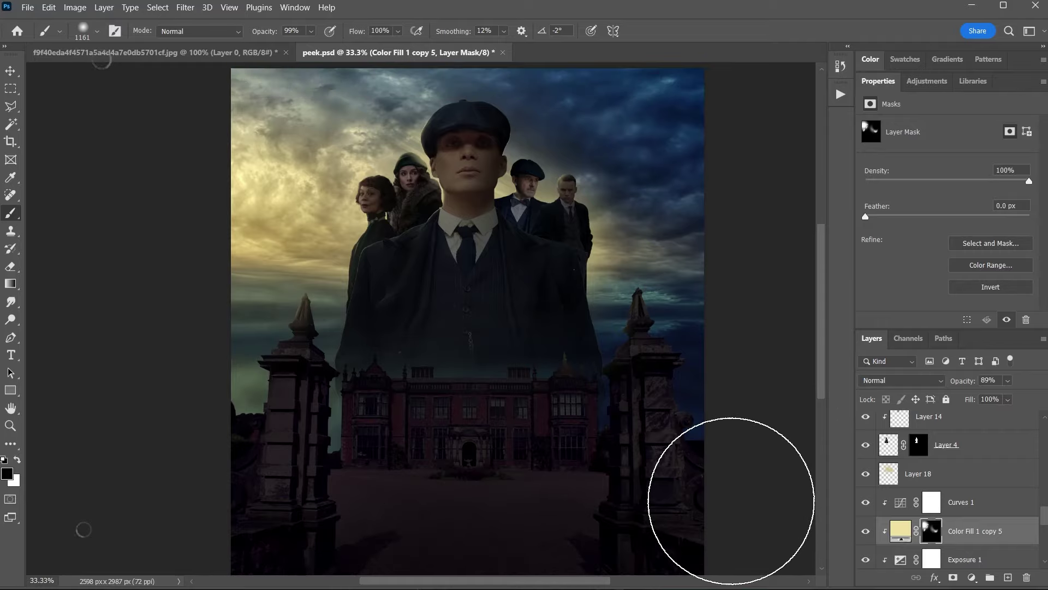
Reselect the Color Fill 1 copy 5 mask and set the brush to 105 px
{"action": "key", "text": "v"}
{"action": "left_click", "coordinate": [701, 515]}
{"action": "left_click", "coordinate": [589, 219]}
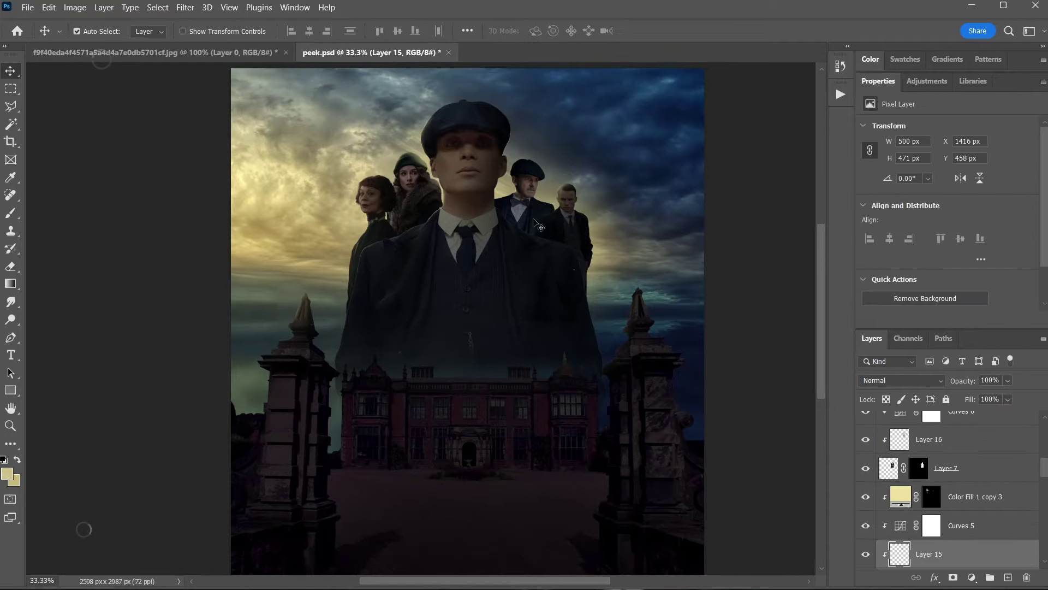
{"action": "key", "text": "b"}
{"action": "scroll", "coordinate": [697, 464], "scroll_direction": "down", "scroll_amount": 4}
{"action": "key", "text": "alt+bracketleft"}
{"action": "key", "text": "alt+bracketleft"}
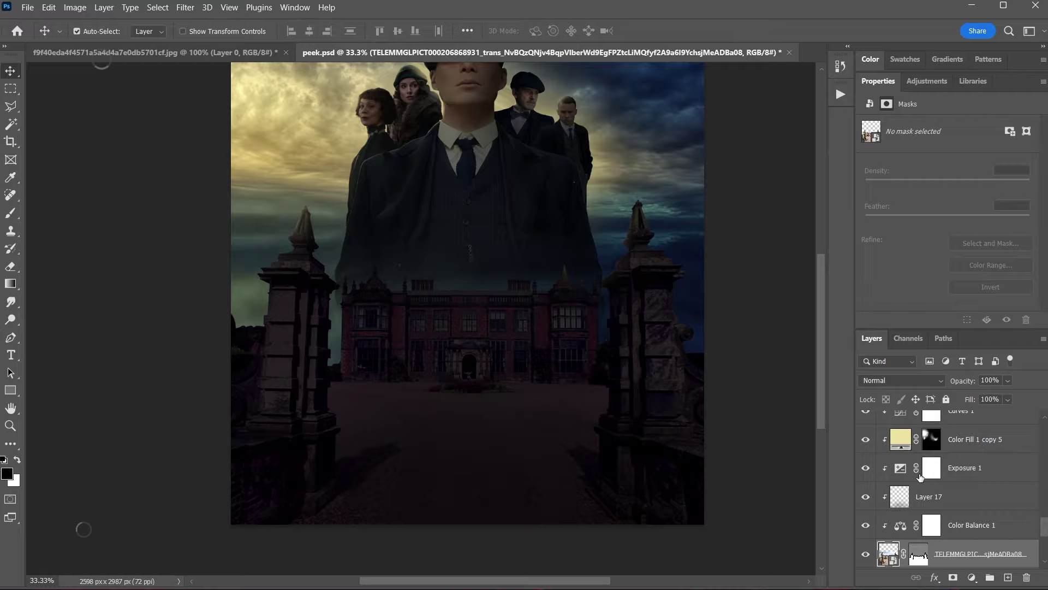
{"action": "key", "text": "alt+bracketleft"}
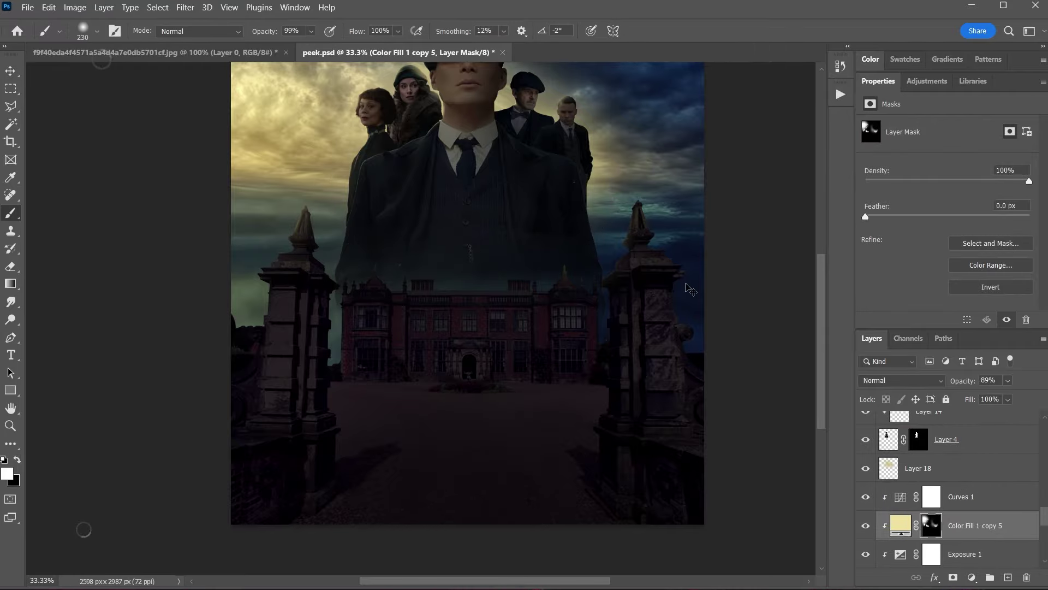
{"action": "scroll", "coordinate": [628, 306], "scroll_direction": "up", "scroll_amount": 5}
{"action": "scroll", "coordinate": [624, 199], "scroll_direction": "down", "scroll_amount": 4}
{"action": "left_click_drag", "start_coordinate": [450, 218], "coordinate": [415, 217]}
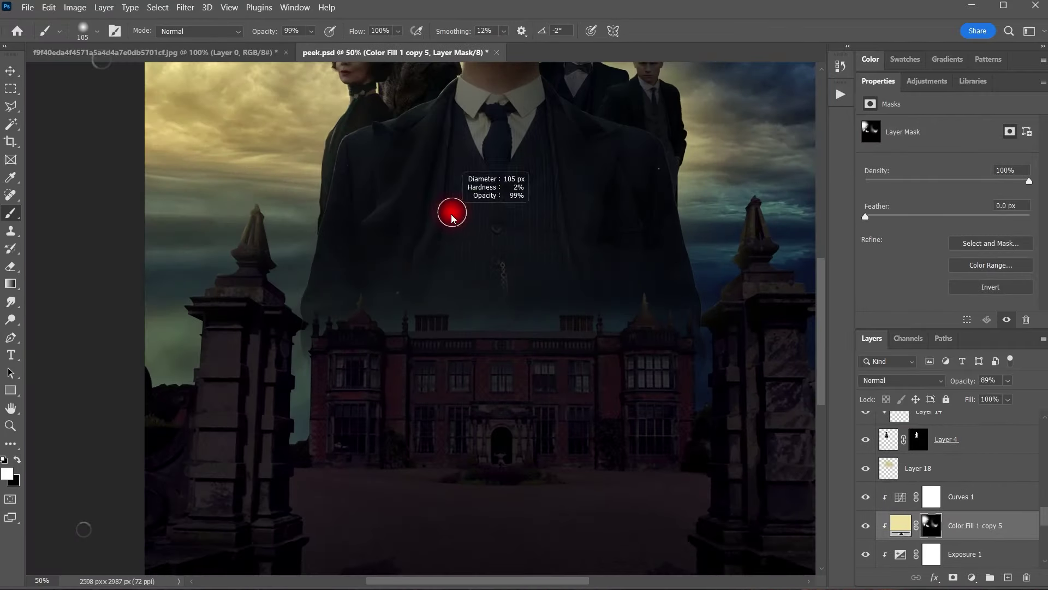
{"action": "key", "text": "ctrl+minus"}
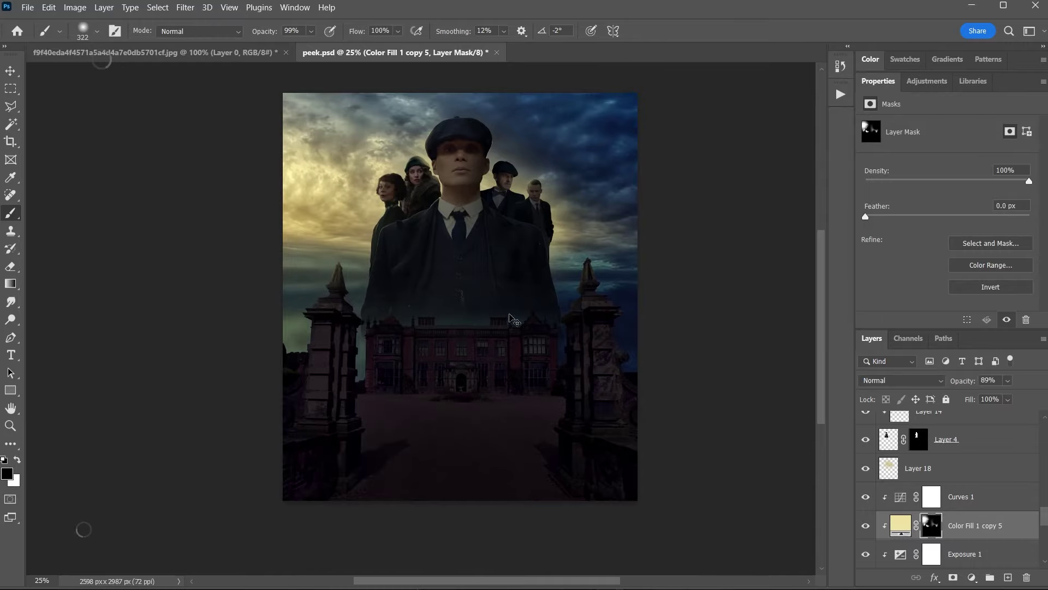
{"action": "scroll", "coordinate": [511, 318], "scroll_direction": "right", "scroll_amount": 1}
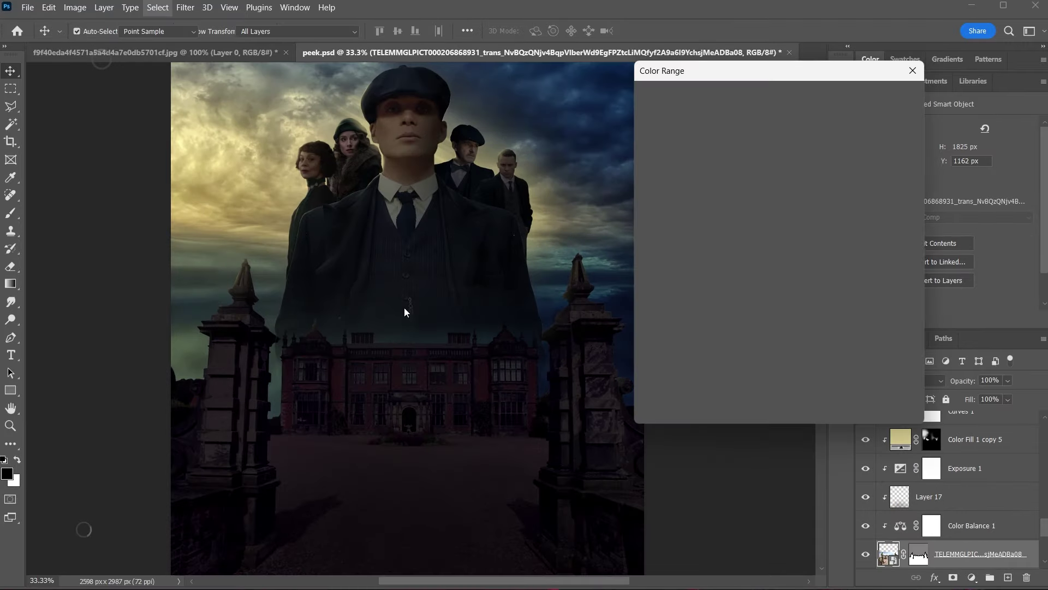
Set Color Range to Sampled Colors, adjust fuzziness, and close the dialogs
{"action": "left_click", "coordinate": [764, 93]}
{"action": "left_click", "coordinate": [731, 104]}
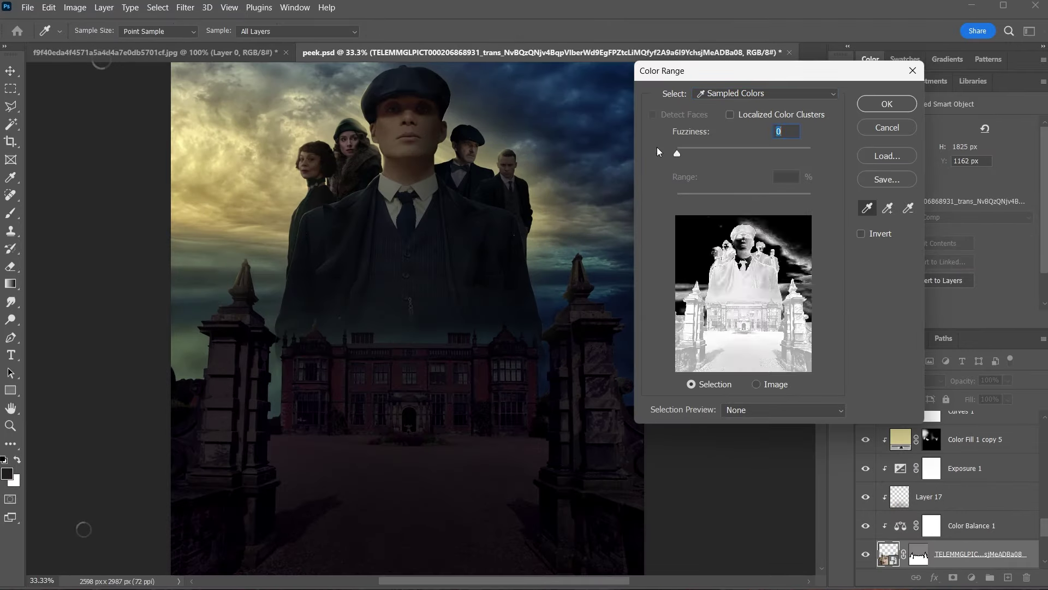
{"action": "key", "text": "Return"}
{"action": "left_click", "coordinate": [887, 103]}
Add a Curves adjustment and select the Color Fill 1 copy 5 layer
{"action": "left_click", "coordinate": [927, 81]}
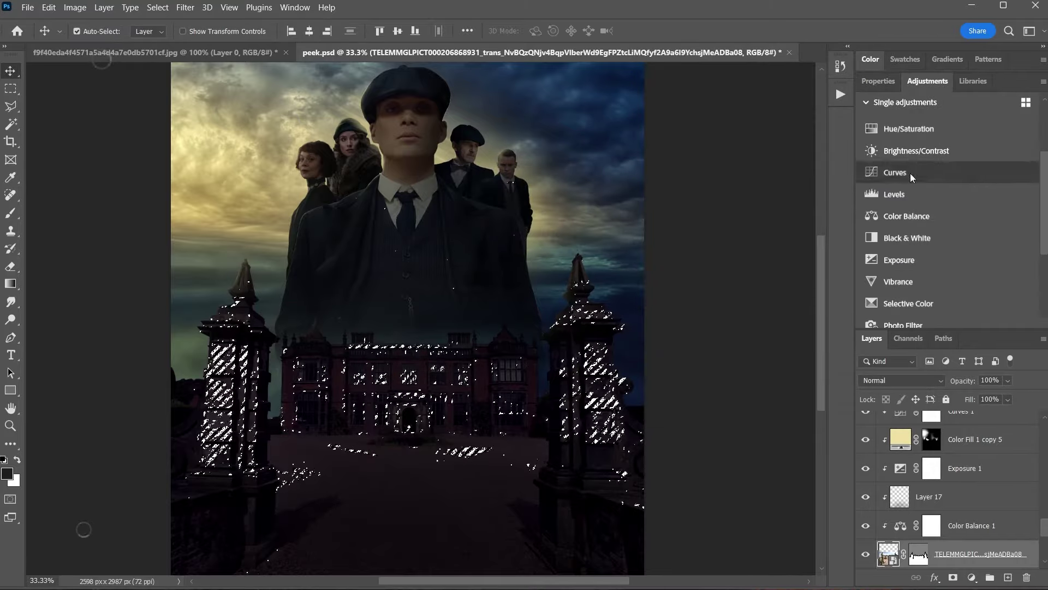
{"action": "left_click", "coordinate": [910, 172]}
{"action": "left_click", "coordinate": [541, 409]}
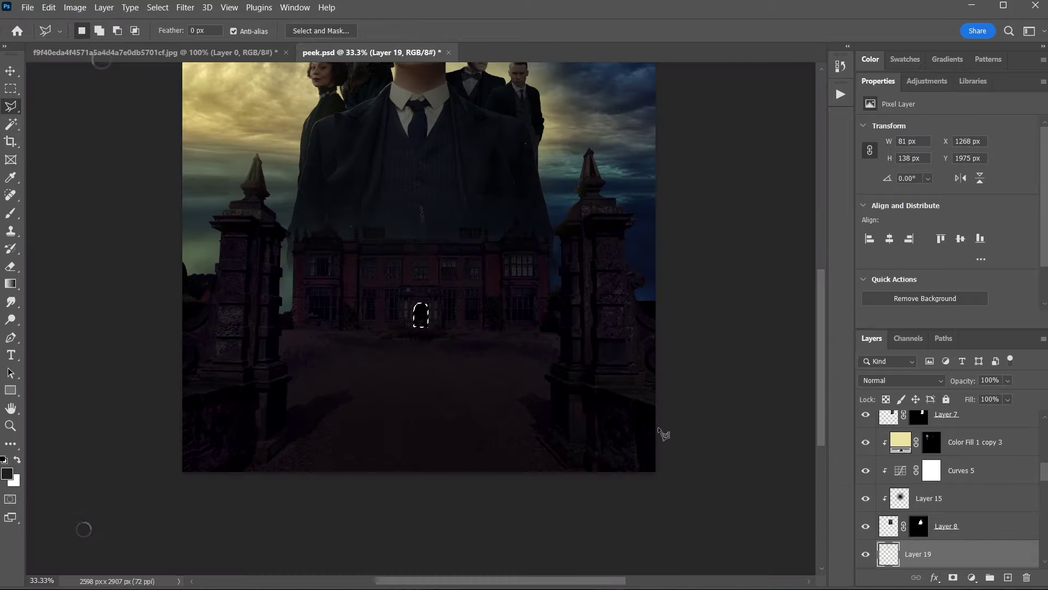
Set the door fill to Lighter Color and paint the sampled yellow into the triangular beam
{"action": "left_click", "coordinate": [896, 390]}
{"action": "key", "text": "ctrl+minus"}
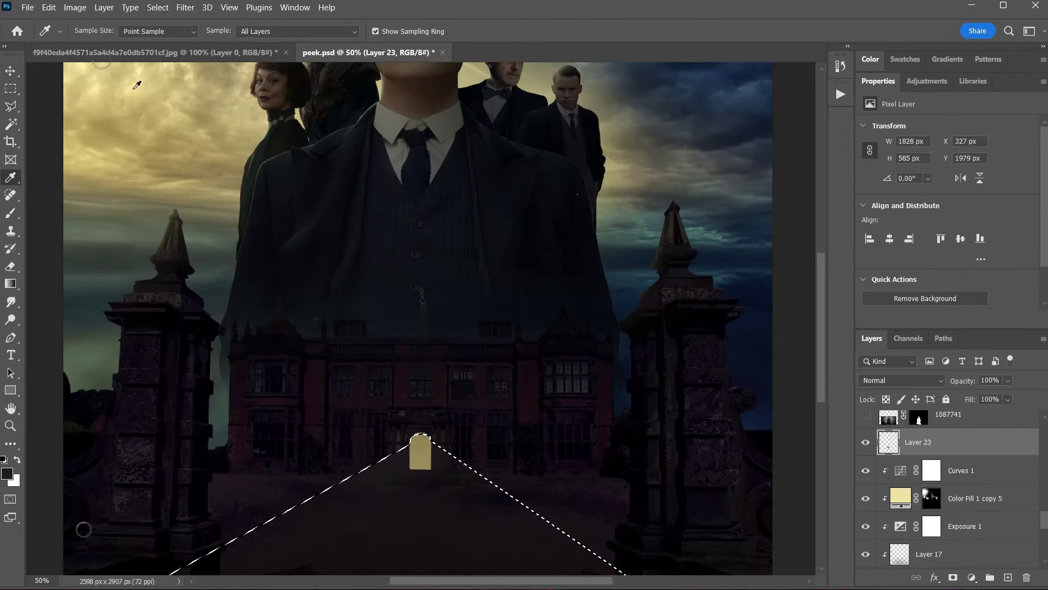
{"action": "left_click", "coordinate": [136, 85]}
{"action": "key", "text": "b"}
{"action": "left_click_drag", "start_coordinate": [436, 360], "coordinate": [426, 393]}
{"action": "key", "text": "ctrl+minus"}
{"action": "left_click_drag", "start_coordinate": [421, 339], "coordinate": [463, 349]}
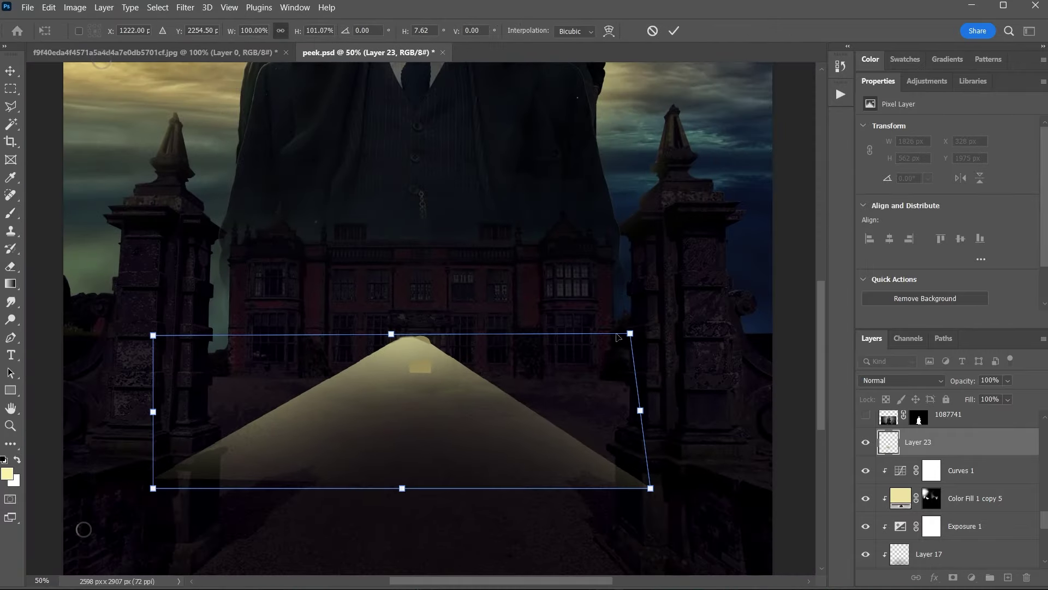
Commit the reshaped beam, blur it 8.8 px, and erase excess glow around the doorway
{"action": "left_click", "coordinate": [670, 31]}
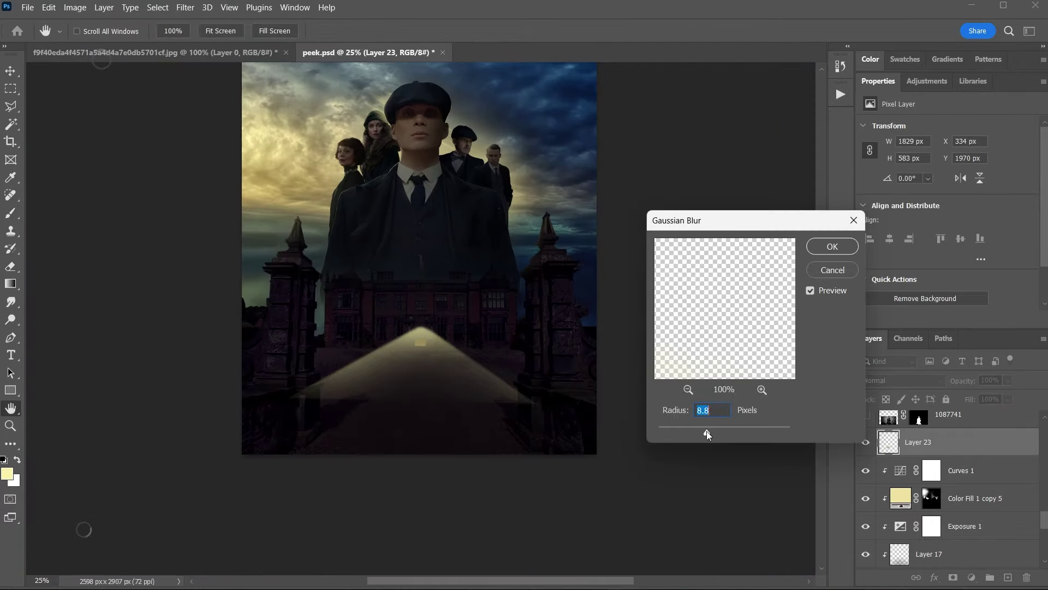
{"action": "key", "text": "Return"}
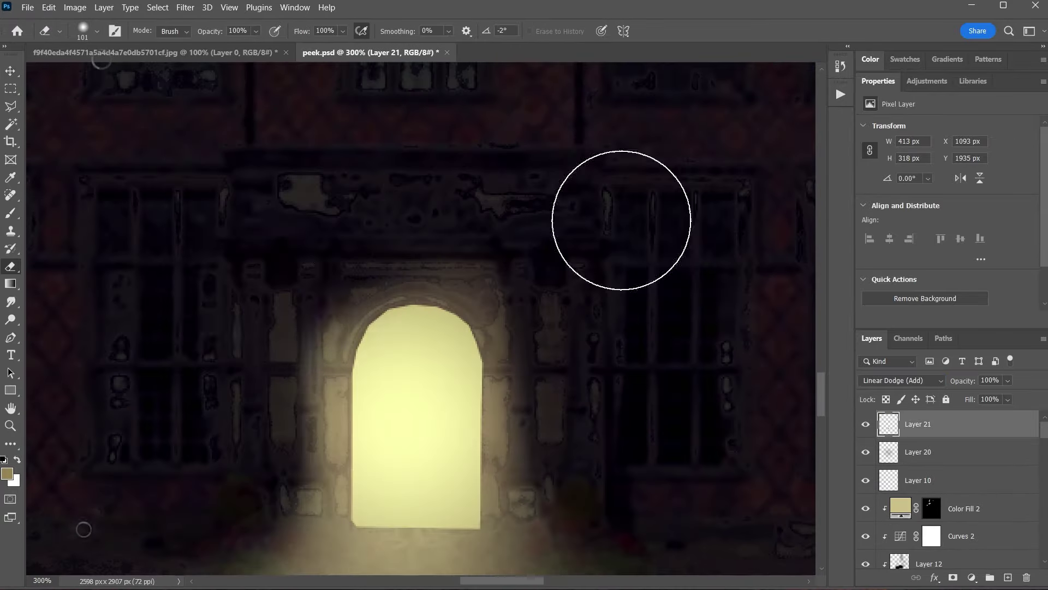
{"action": "mouse_move", "coordinate": [621, 218]}
{"action": "left_mouse_down"}
{"action": "mouse_move", "coordinate": [425, 182]}
{"action": "mouse_move", "coordinate": [599, 290]}
{"action": "mouse_move", "coordinate": [272, 282]}
{"action": "left_mouse_up"}
{"action": "key", "text": "ctrl+minus"}
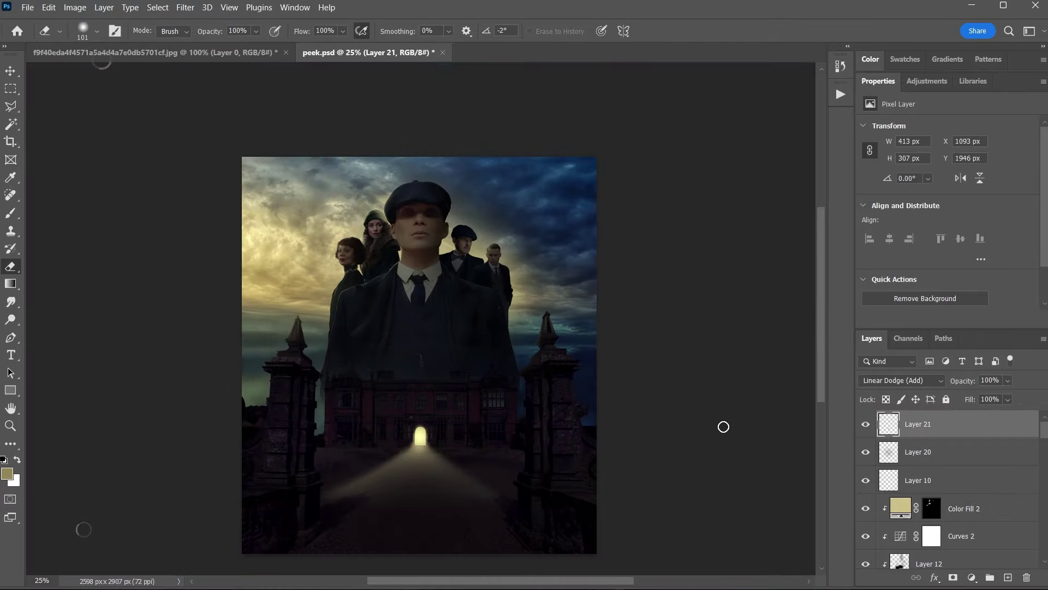
Paint white on the Color Fill mask to reveal light along the left gate pillar's edge
{"action": "left_click", "coordinate": [97, 31]}
{"action": "key", "text": "ctrl+t"}
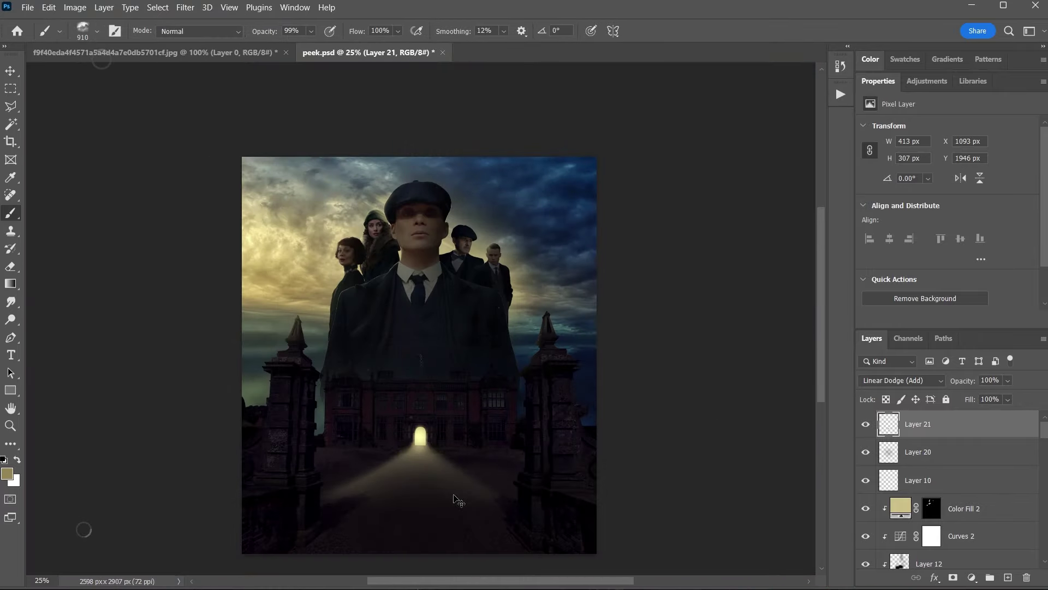
{"action": "key", "text": "ctrl+plus"}
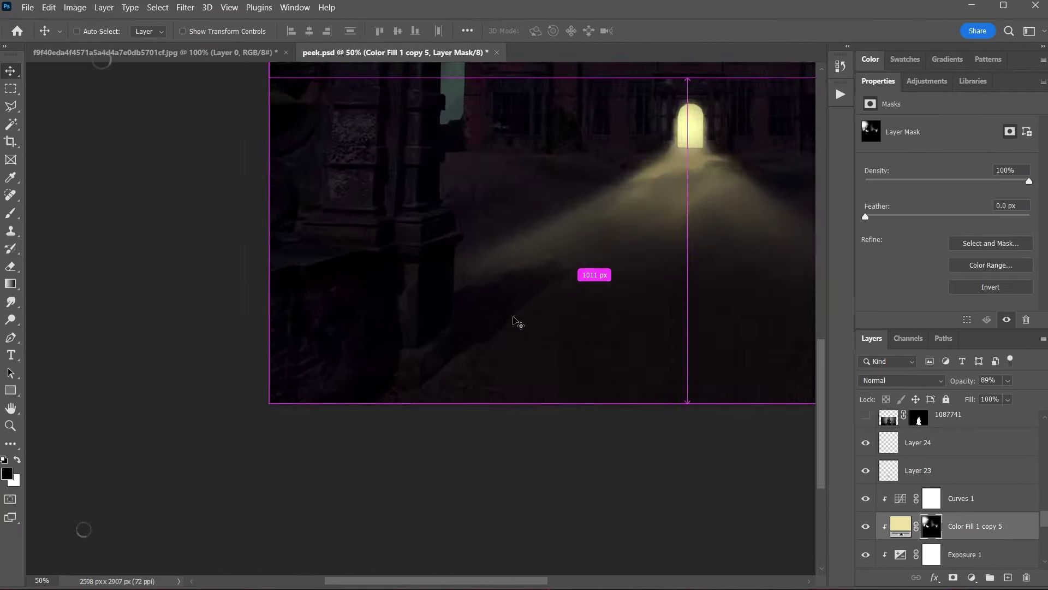
{"action": "key", "text": "b"}
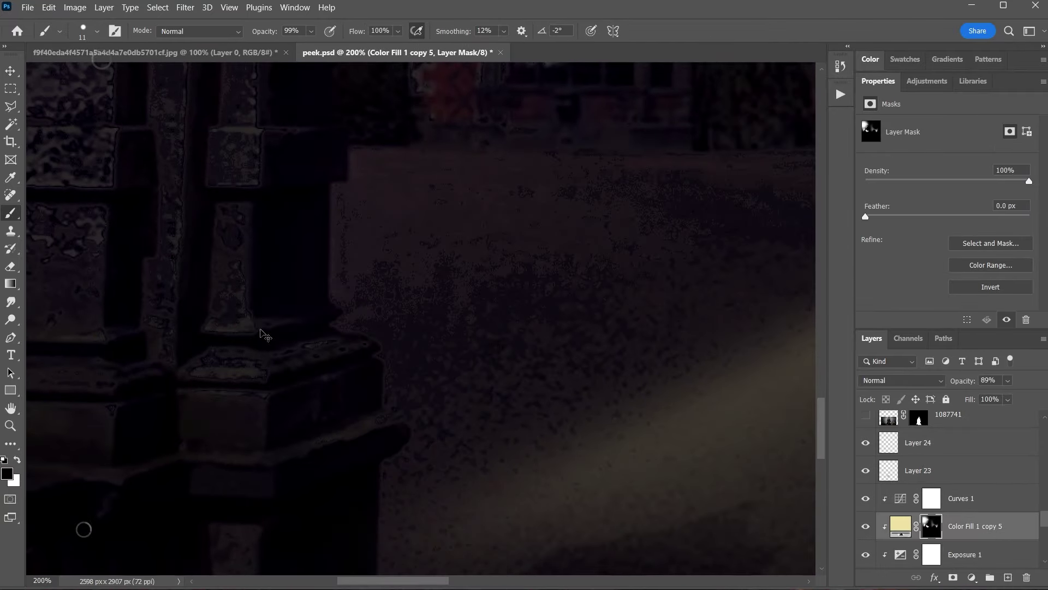
{"action": "key", "text": "x"}
{"action": "key", "text": "bracketleft"}
{"action": "key", "text": "bracketleft"}
{"action": "left_click_drag", "start_coordinate": [324, 352], "coordinate": [355, 411]}
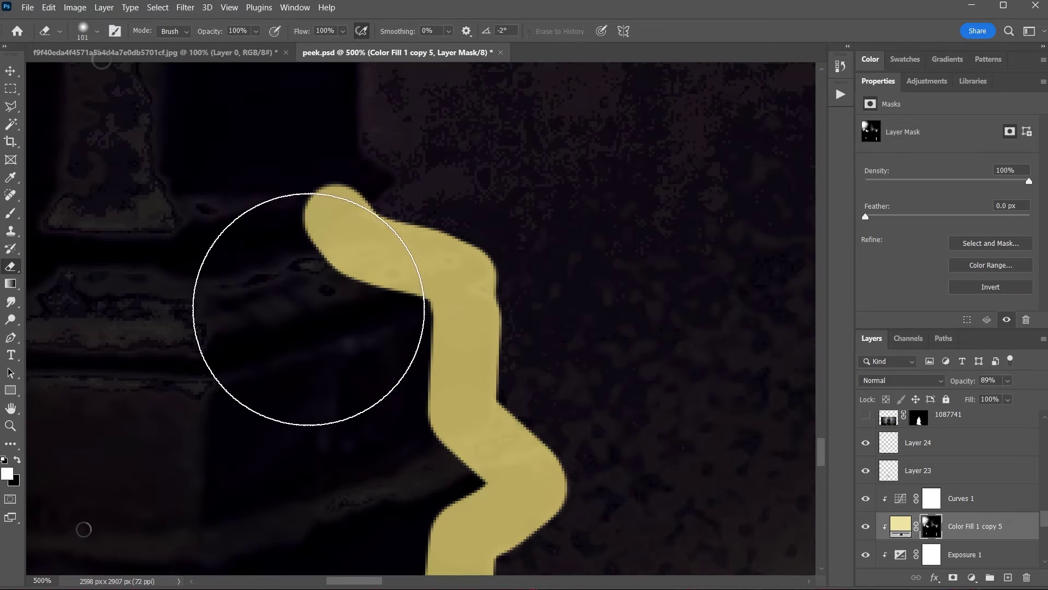
Erase the excess light hugging the gate pillar, undoing one stray stroke
{"action": "mouse_move", "coordinate": [317, 196]}
{"action": "left_mouse_down"}
{"action": "mouse_move", "coordinate": [403, 248]}
{"action": "mouse_move", "coordinate": [464, 311]}
{"action": "mouse_move", "coordinate": [487, 435]}
{"action": "mouse_move", "coordinate": [536, 481]}
{"action": "left_mouse_up"}
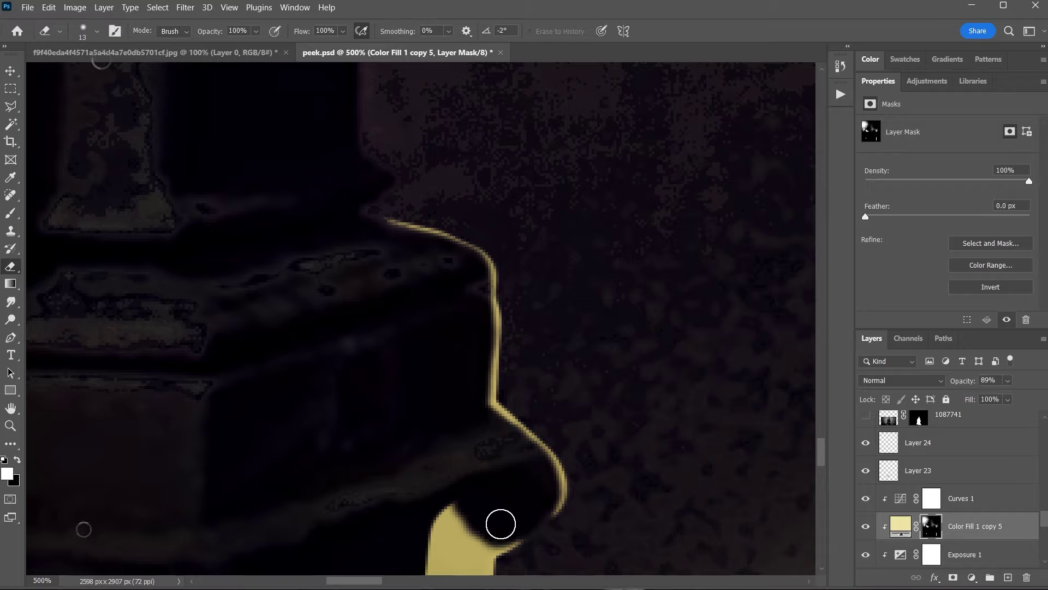
{"action": "scroll", "coordinate": [499, 522], "scroll_direction": "down", "scroll_amount": 10}
{"action": "scroll", "coordinate": [518, 445], "scroll_direction": "up", "scroll_amount": 3}
{"action": "scroll", "coordinate": [519, 445], "scroll_direction": "up", "scroll_amount": 5}
{"action": "scroll", "coordinate": [422, 385], "scroll_direction": "up", "scroll_amount": 2}
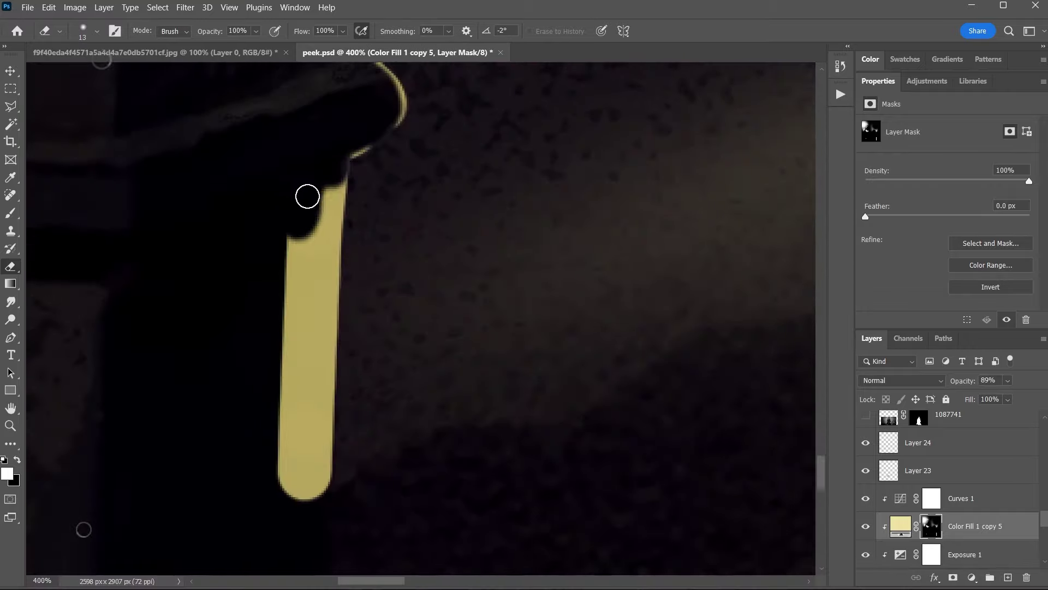
{"action": "mouse_move", "coordinate": [318, 232]}
{"action": "left_mouse_down"}
{"action": "mouse_move", "coordinate": [289, 389]}
{"action": "mouse_move", "coordinate": [307, 437]}
{"action": "left_mouse_up"}
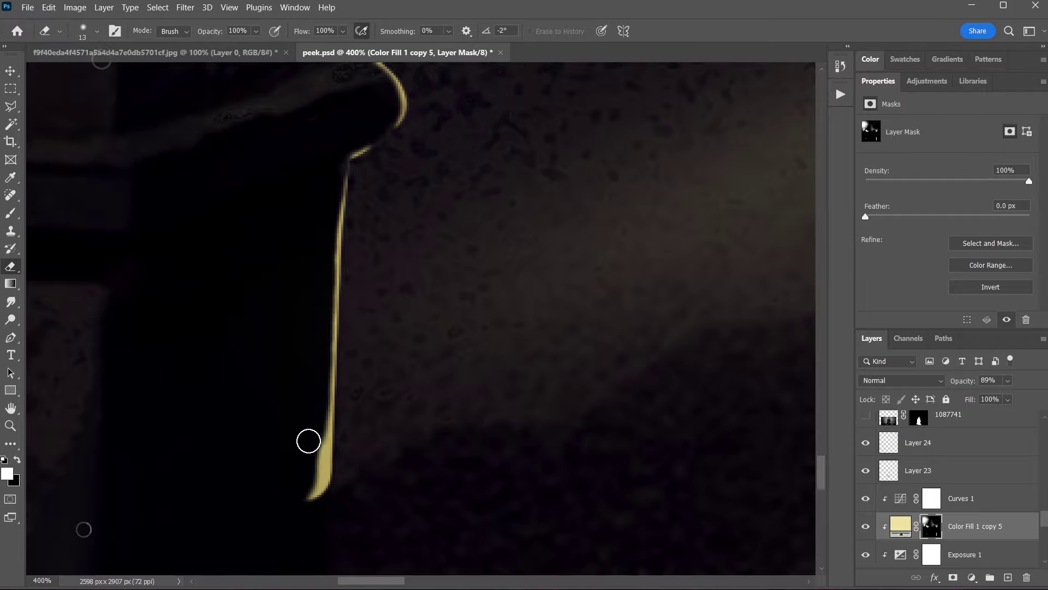
{"action": "scroll", "coordinate": [306, 464], "scroll_direction": "down", "scroll_amount": 6}
{"action": "scroll", "coordinate": [491, 327], "scroll_direction": "down", "scroll_amount": 1}
{"action": "scroll", "coordinate": [597, 311], "scroll_direction": "up", "scroll_amount": 5}
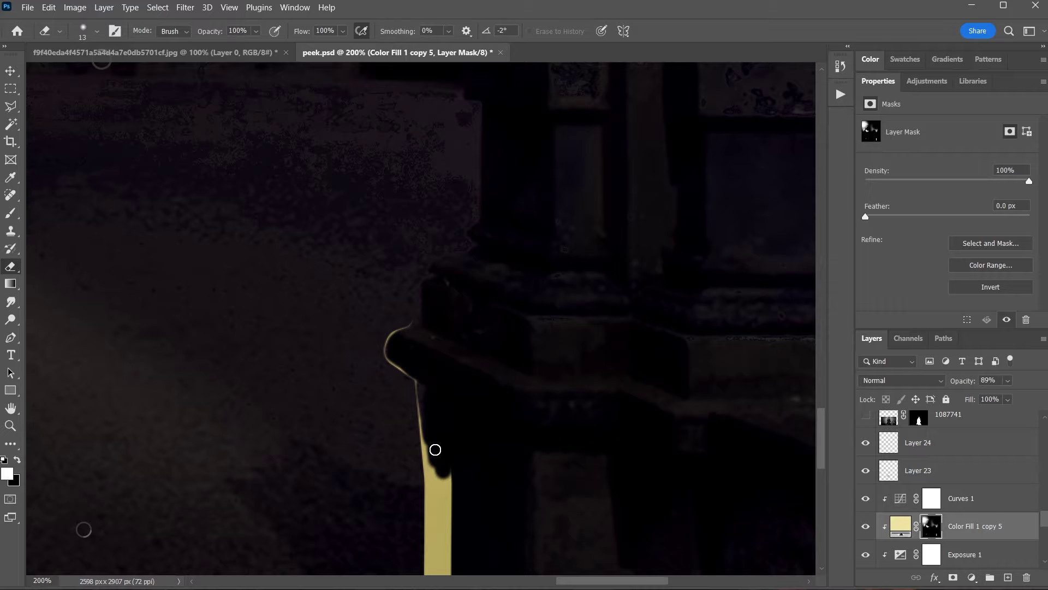
{"action": "scroll", "coordinate": [450, 483], "scroll_direction": "down", "scroll_amount": 3}
{"action": "mouse_move", "coordinate": [459, 377]}
{"action": "left_mouse_down"}
{"action": "mouse_move", "coordinate": [464, 408]}
{"action": "mouse_move", "coordinate": [447, 440]}
{"action": "left_mouse_up"}
{"action": "scroll", "coordinate": [453, 464], "scroll_direction": "down", "scroll_amount": 3}
{"action": "key", "text": "ctrl+z"}
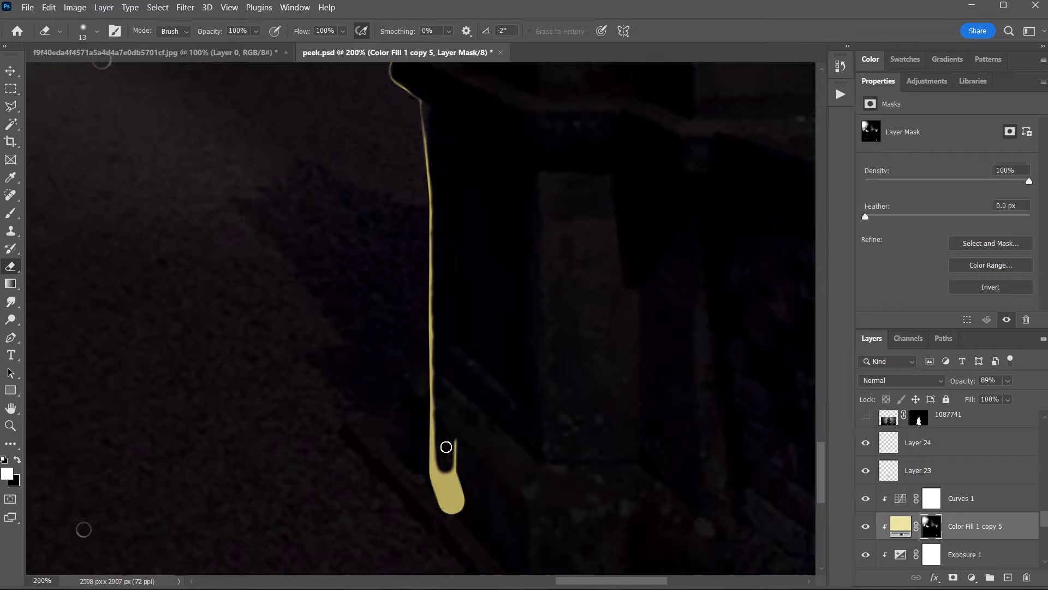
{"action": "scroll", "coordinate": [540, 470], "scroll_direction": "down", "scroll_amount": 4}
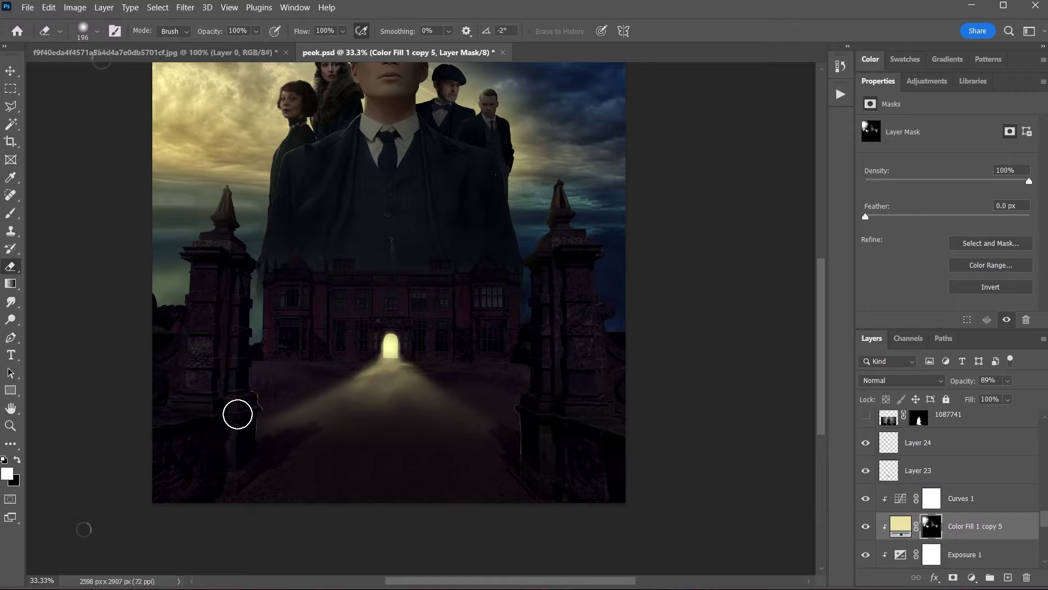
{"action": "scroll", "coordinate": [491, 415], "scroll_direction": "up", "scroll_amount": 2}
{"action": "scroll", "coordinate": [533, 477], "scroll_direction": "up", "scroll_amount": 5}
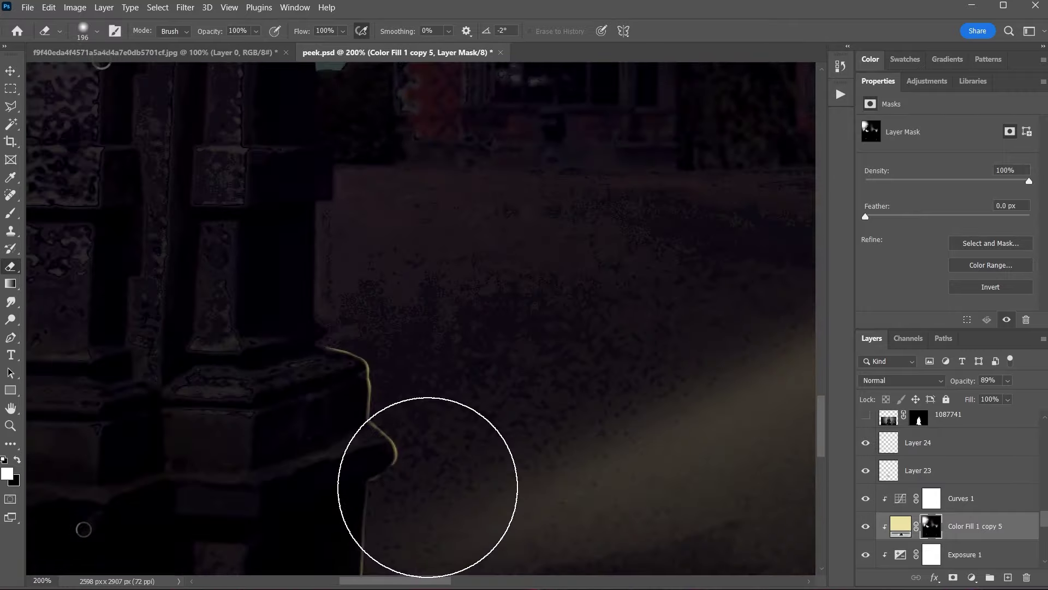
Smudge the light's edge along the pillar and shrink the mask brush for soft touch-ups
{"action": "key", "text": "r"}
{"action": "scroll", "coordinate": [415, 415], "scroll_direction": "down", "scroll_amount": 2}
{"action": "scroll", "coordinate": [377, 374], "scroll_direction": "down", "scroll_amount": 4}
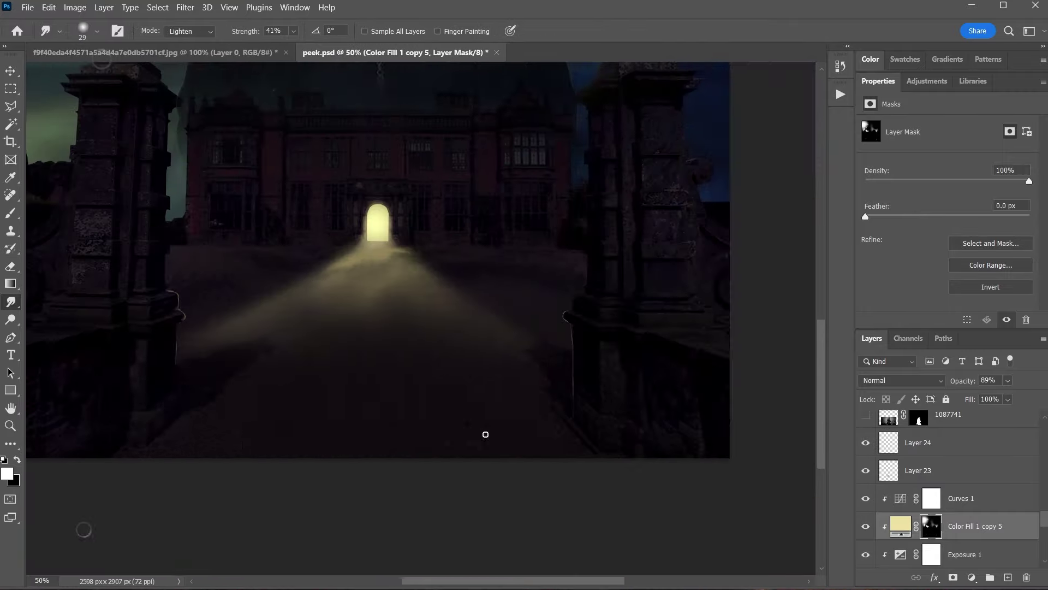
{"action": "scroll", "coordinate": [484, 433], "scroll_direction": "up", "scroll_amount": 6}
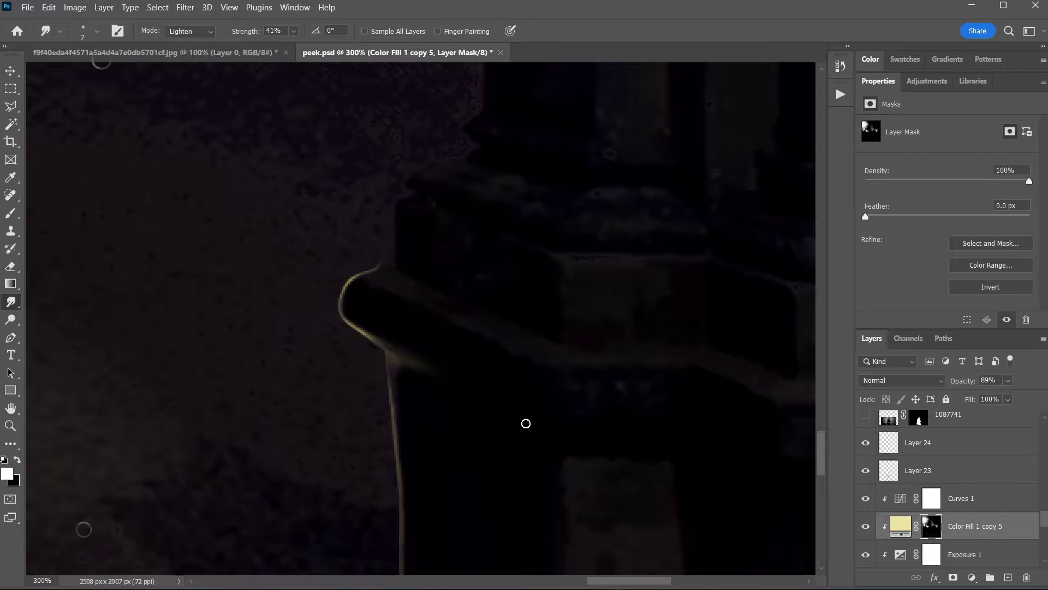
{"action": "scroll", "coordinate": [504, 377], "scroll_direction": "down", "scroll_amount": 4}
{"action": "scroll", "coordinate": [479, 210], "scroll_direction": "left", "scroll_amount": 3}
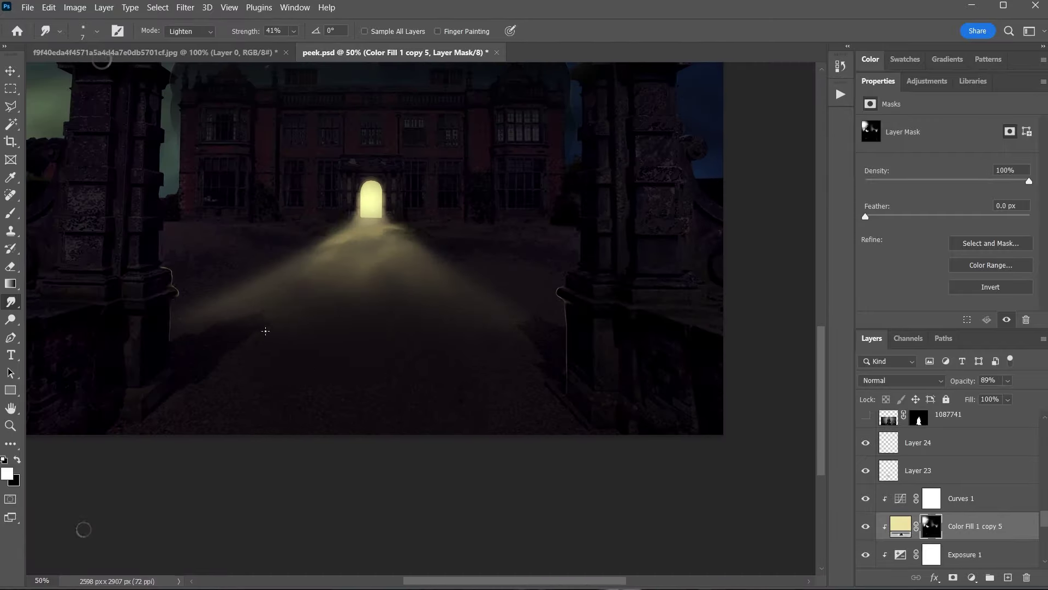
{"action": "key", "text": "b"}
{"action": "scroll", "coordinate": [481, 415], "scroll_direction": "down", "scroll_amount": 2}
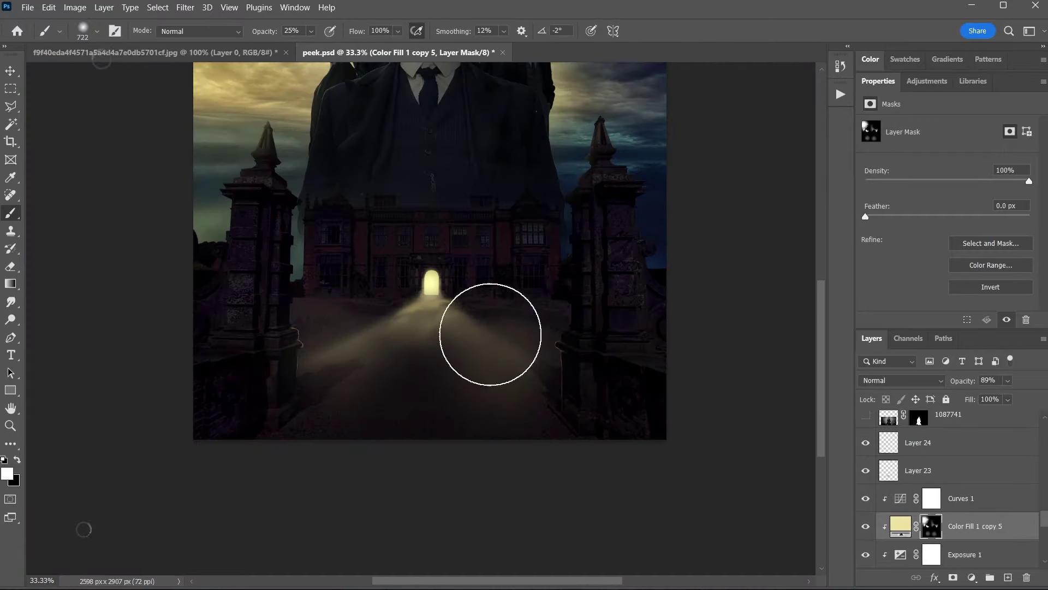
{"action": "key", "text": "bracketleft"}
{"action": "key", "text": "bracketleft"}
{"action": "key", "text": "bracketleft"}
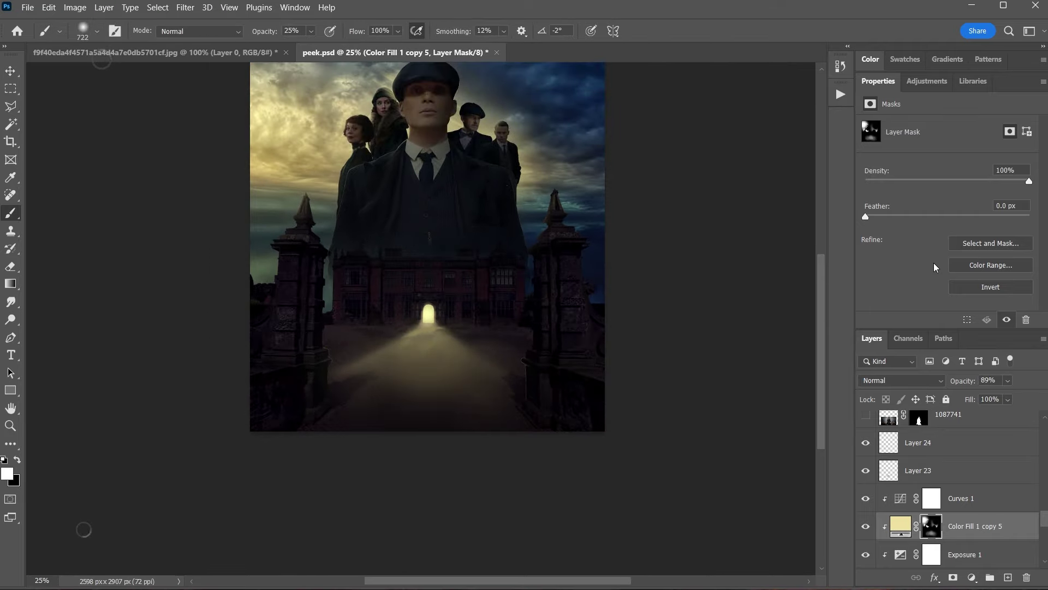
Bring in the horse rider photo and remove its background with Quick Actions
{"action": "key", "text": "alt+Tab"}
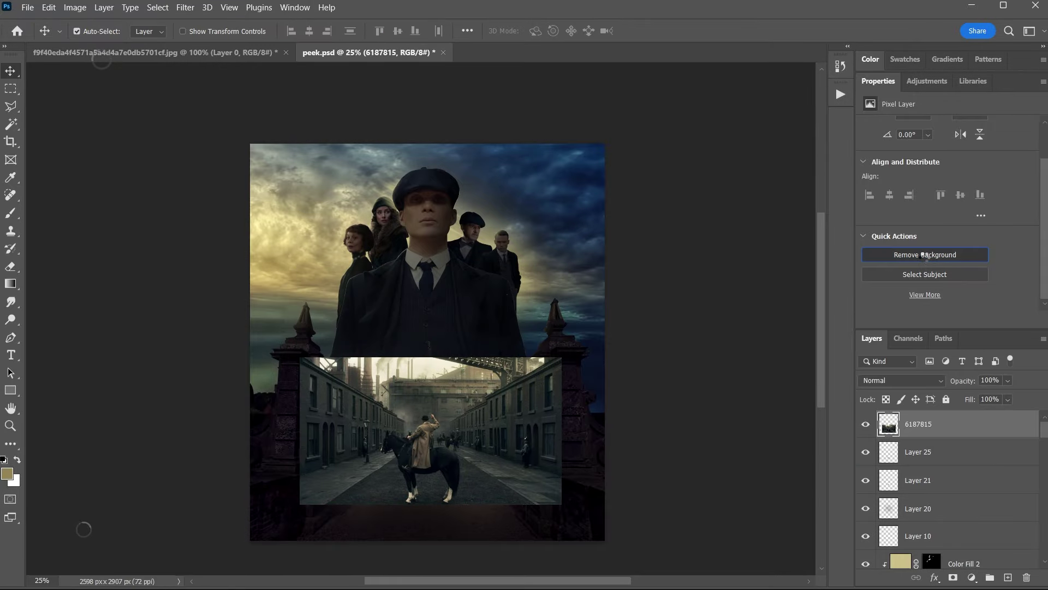
{"action": "left_click", "coordinate": [924, 255]}
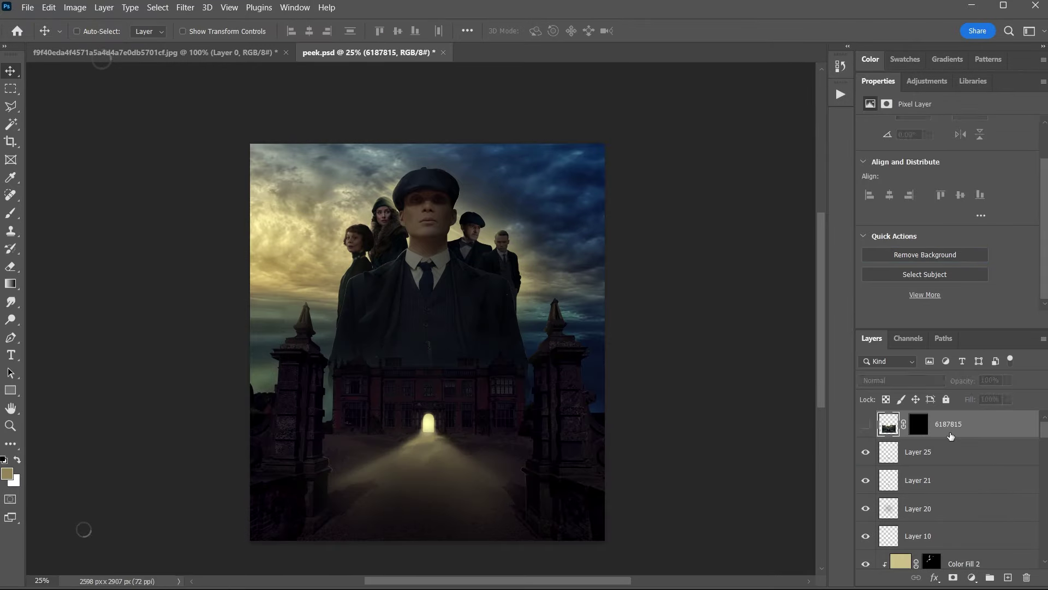
{"action": "scroll", "coordinate": [417, 454], "scroll_direction": "up", "scroll_amount": 2}
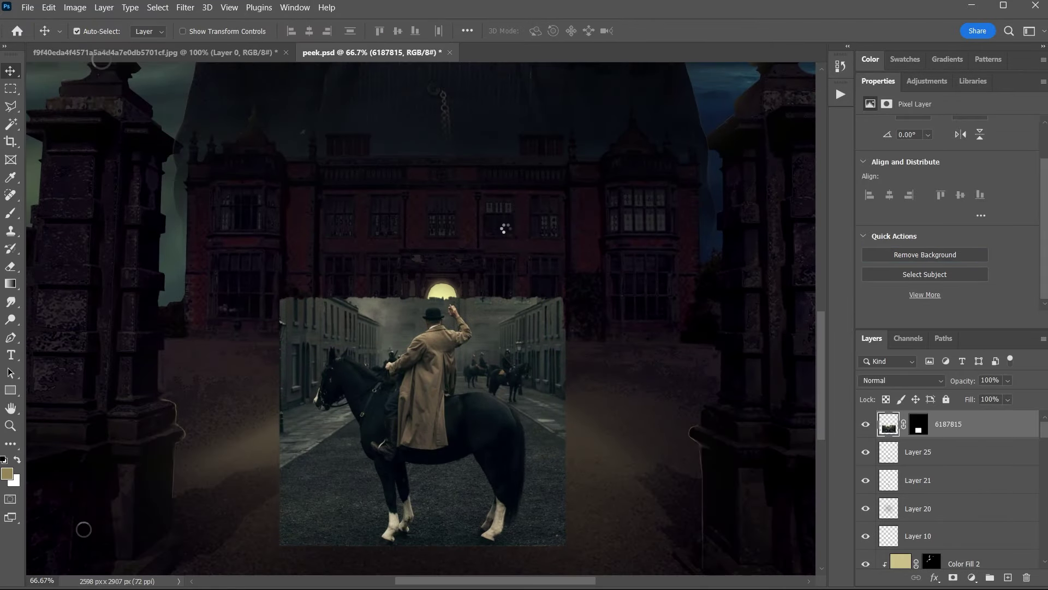
With the Eraser, remove the leftover street and rooftops beside the rider's arm
{"action": "right_click", "coordinate": [10, 265]}
{"action": "left_click", "coordinate": [81, 263]}
{"action": "left_click_drag", "start_coordinate": [546, 305], "coordinate": [579, 436]}
{"action": "key", "text": "ctrl+plus"}
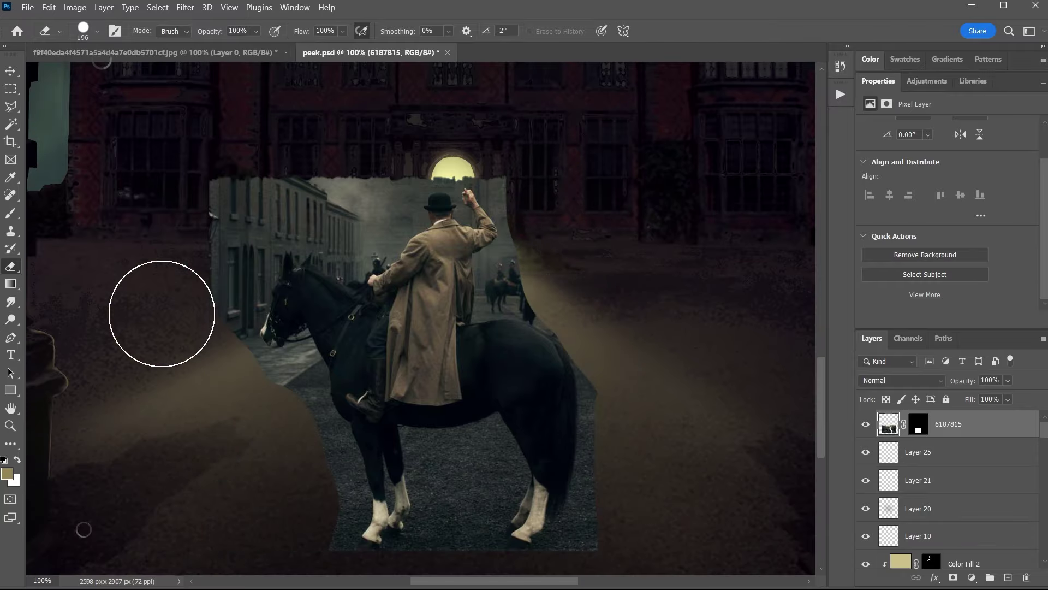
{"action": "scroll", "coordinate": [235, 584], "scroll_direction": "down", "scroll_amount": 2}
{"action": "scroll", "coordinate": [637, 367], "scroll_direction": "down", "scroll_amount": 2}
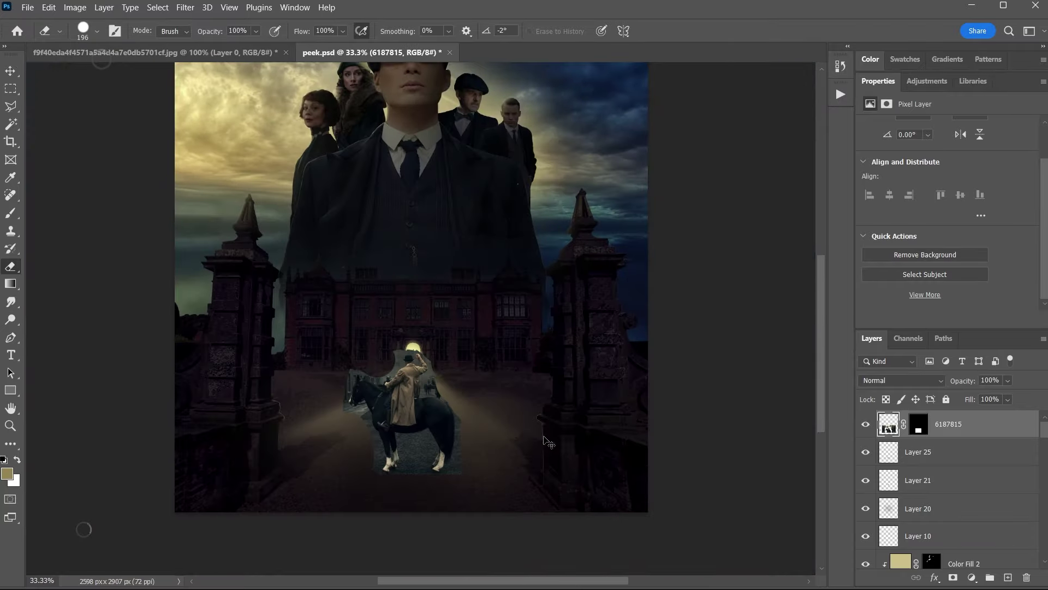
{"action": "scroll", "coordinate": [613, 279], "scroll_direction": "up", "scroll_amount": 6}
{"action": "scroll", "coordinate": [426, 202], "scroll_direction": "up", "scroll_amount": 2}
{"action": "mouse_move", "coordinate": [425, 201]}
{"action": "left_mouse_down"}
{"action": "mouse_move", "coordinate": [538, 363]}
{"action": "mouse_move", "coordinate": [587, 375]}
{"action": "left_mouse_up"}
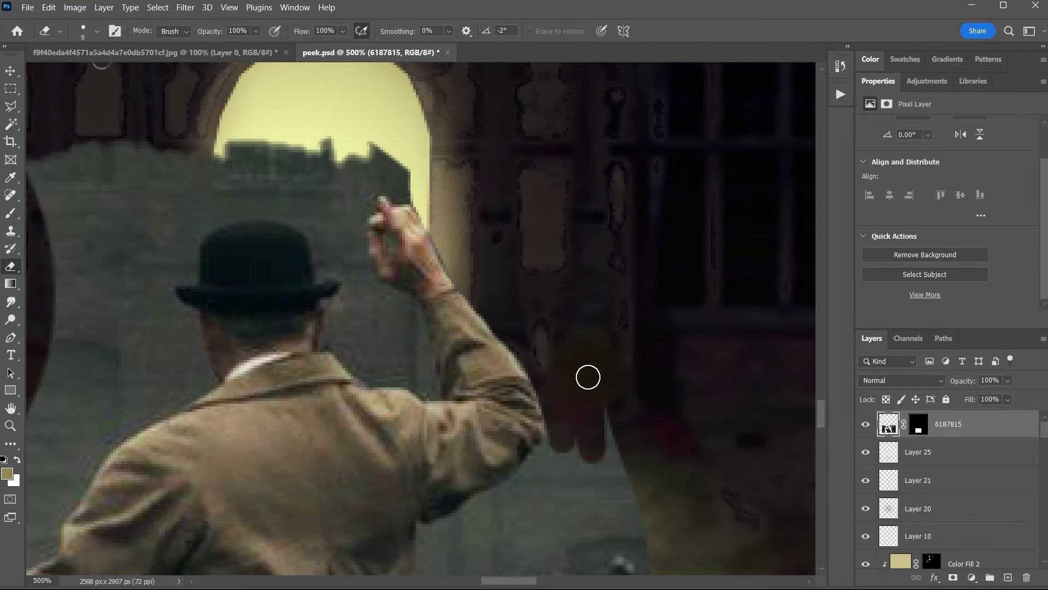
{"action": "scroll", "coordinate": [587, 374], "scroll_direction": "up", "scroll_amount": 1}
{"action": "left_click_drag", "start_coordinate": [538, 310], "coordinate": [503, 364]}
{"action": "scroll", "coordinate": [503, 363], "scroll_direction": "down", "scroll_amount": 3}
{"action": "left_click_drag", "start_coordinate": [424, 260], "coordinate": [588, 337]}
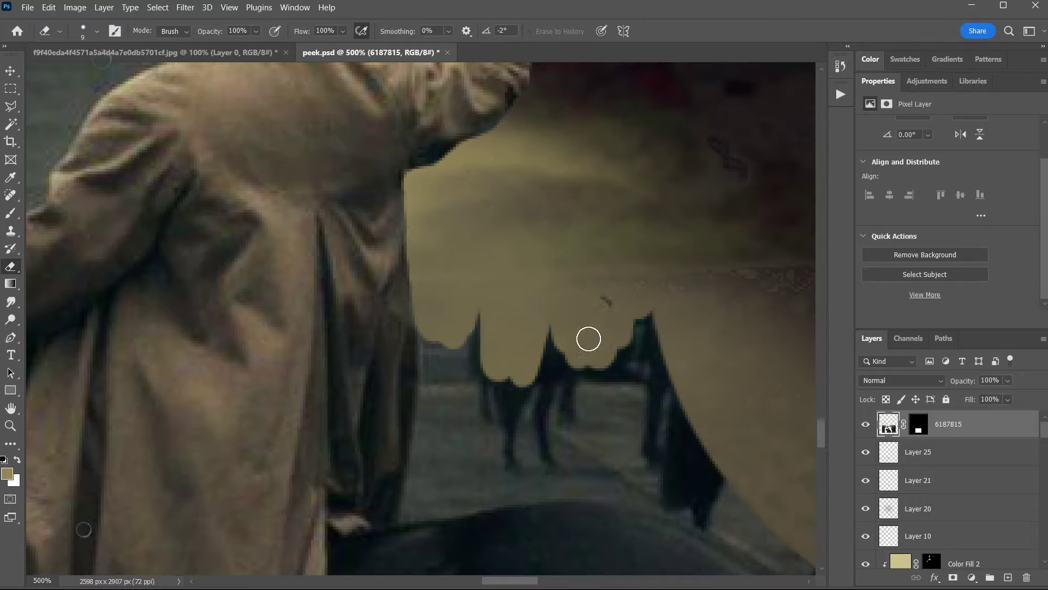
{"action": "scroll", "coordinate": [588, 338], "scroll_direction": "down", "scroll_amount": 3}
{"action": "mouse_move", "coordinate": [628, 218]}
{"action": "left_mouse_down"}
{"action": "mouse_move", "coordinate": [486, 132]}
{"action": "mouse_move", "coordinate": [674, 215]}
{"action": "mouse_move", "coordinate": [442, 311]}
{"action": "mouse_move", "coordinate": [592, 295]}
{"action": "left_mouse_up"}
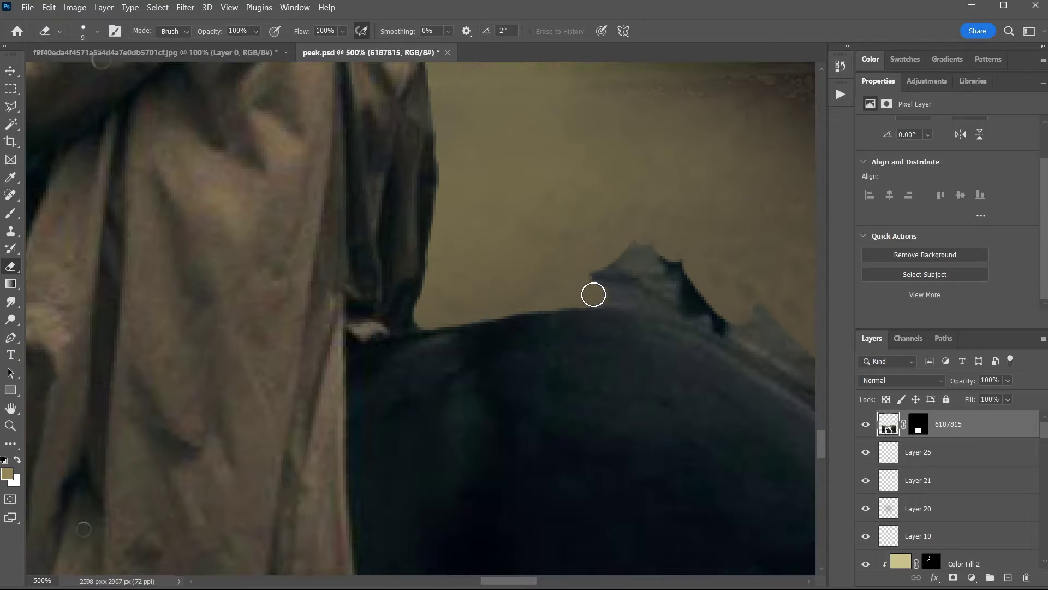
{"action": "scroll", "coordinate": [592, 294], "scroll_direction": "right", "scroll_amount": 3}
{"action": "left_click_drag", "start_coordinate": [486, 273], "coordinate": [549, 264]}
Erase the grey strip left of the horse's head and the patch beside the rider
{"action": "scroll", "coordinate": [549, 264], "scroll_direction": "down", "scroll_amount": 2}
{"action": "scroll", "coordinate": [573, 300], "scroll_direction": "down", "scroll_amount": 3}
{"action": "scroll", "coordinate": [637, 328], "scroll_direction": "down", "scroll_amount": 3}
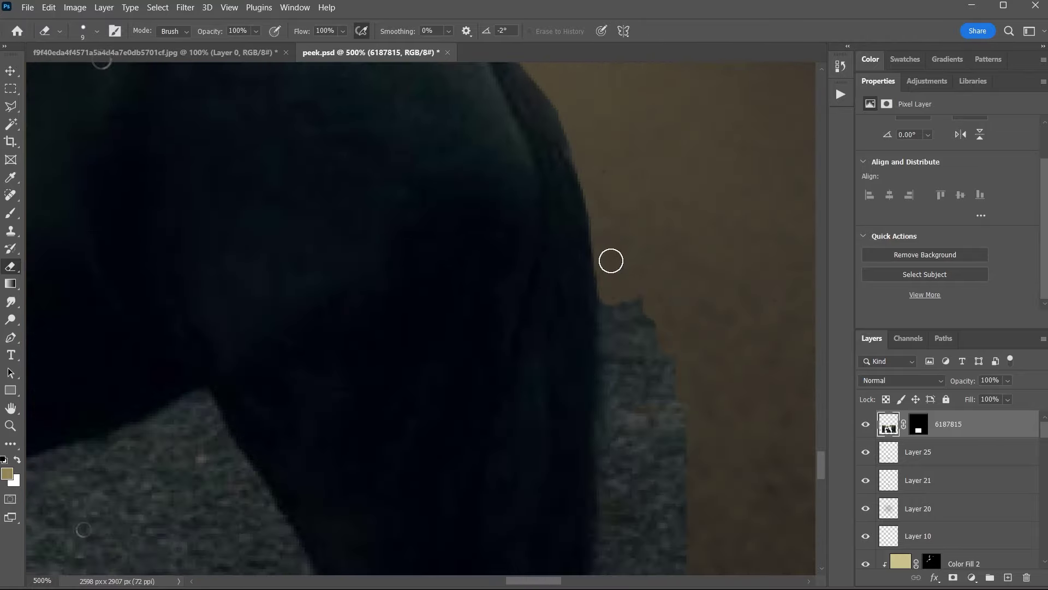
{"action": "scroll", "coordinate": [611, 257], "scroll_direction": "right", "scroll_amount": 3}
{"action": "scroll", "coordinate": [520, 267], "scroll_direction": "down", "scroll_amount": 3}
{"action": "scroll", "coordinate": [495, 270], "scroll_direction": "down", "scroll_amount": 3}
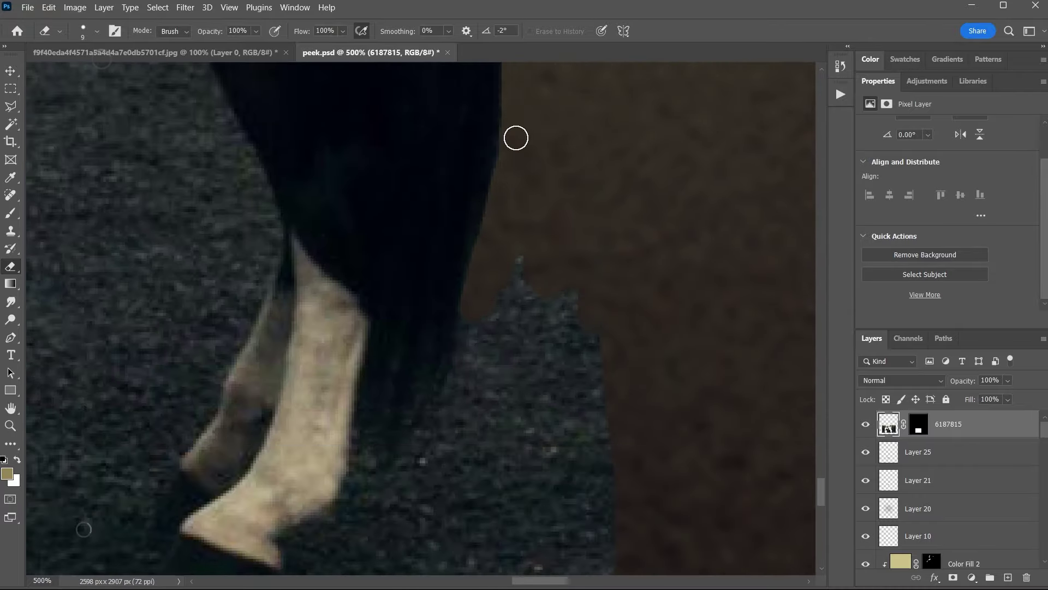
{"action": "scroll", "coordinate": [516, 138], "scroll_direction": "down", "scroll_amount": 3}
{"action": "left_click_drag", "start_coordinate": [574, 245], "coordinate": [363, 299]}
{"action": "scroll", "coordinate": [260, 89], "scroll_direction": "down", "scroll_amount": 1}
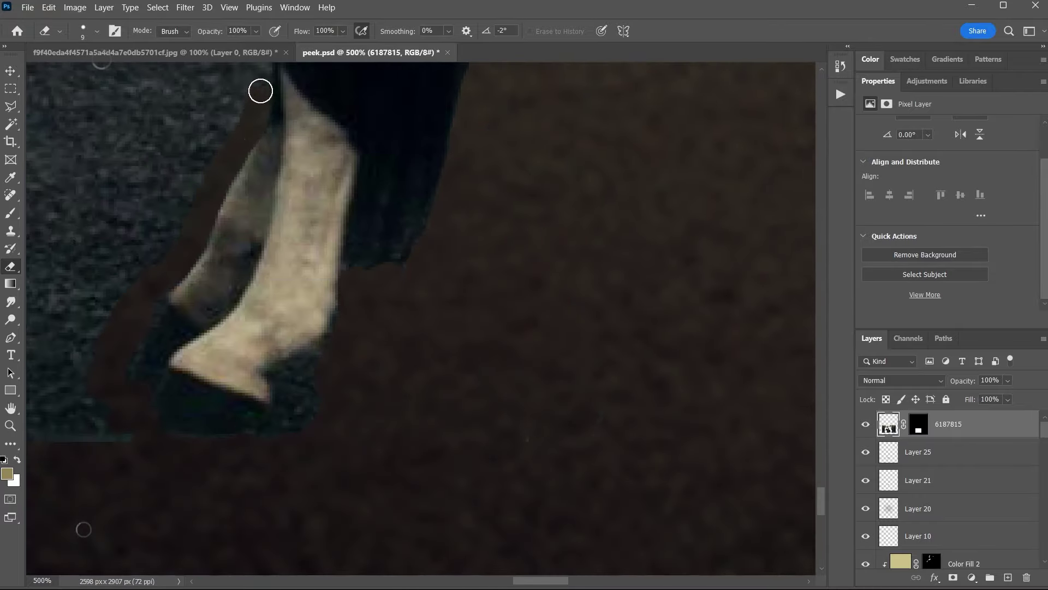
{"action": "scroll", "coordinate": [203, 360], "scroll_direction": "down", "scroll_amount": 2}
{"action": "scroll", "coordinate": [203, 360], "scroll_direction": "down", "scroll_amount": 3}
{"action": "scroll", "coordinate": [203, 359], "scroll_direction": "down", "scroll_amount": 5}
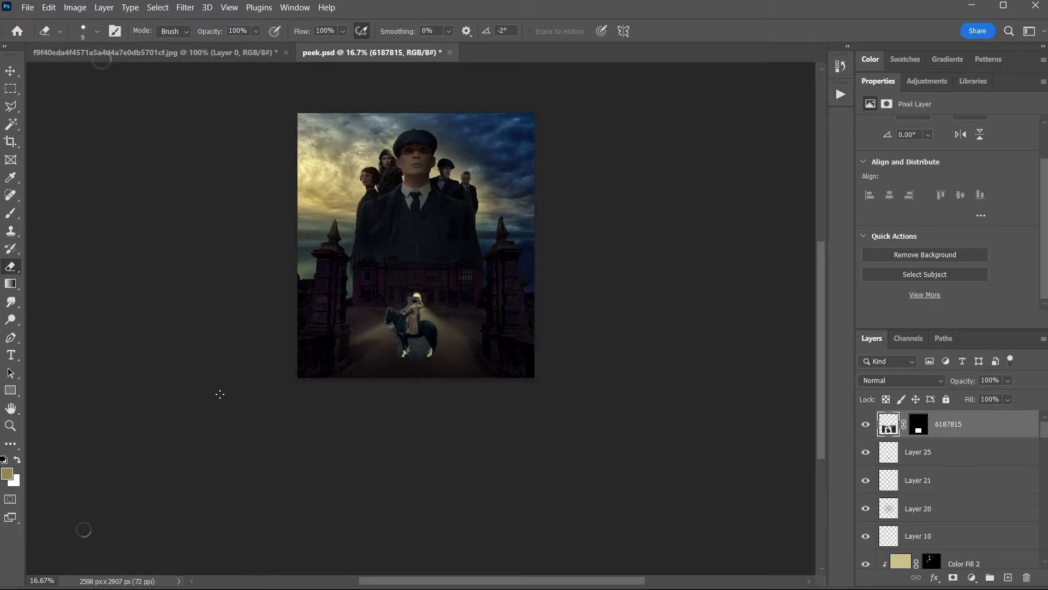
{"action": "scroll", "coordinate": [218, 393], "scroll_direction": "up", "scroll_amount": 3}
{"action": "scroll", "coordinate": [222, 398], "scroll_direction": "up", "scroll_amount": 3}
{"action": "left_click_drag", "start_coordinate": [247, 407], "coordinate": [314, 325]}
{"action": "scroll", "coordinate": [290, 351], "scroll_direction": "up", "scroll_amount": 1}
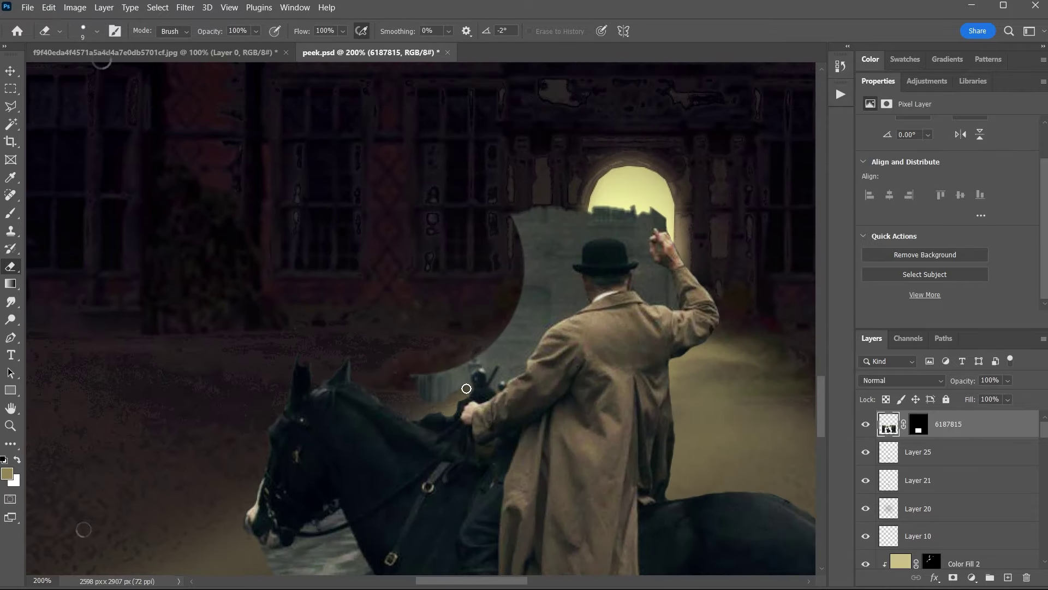
{"action": "left_click_drag", "start_coordinate": [537, 335], "coordinate": [534, 272]}
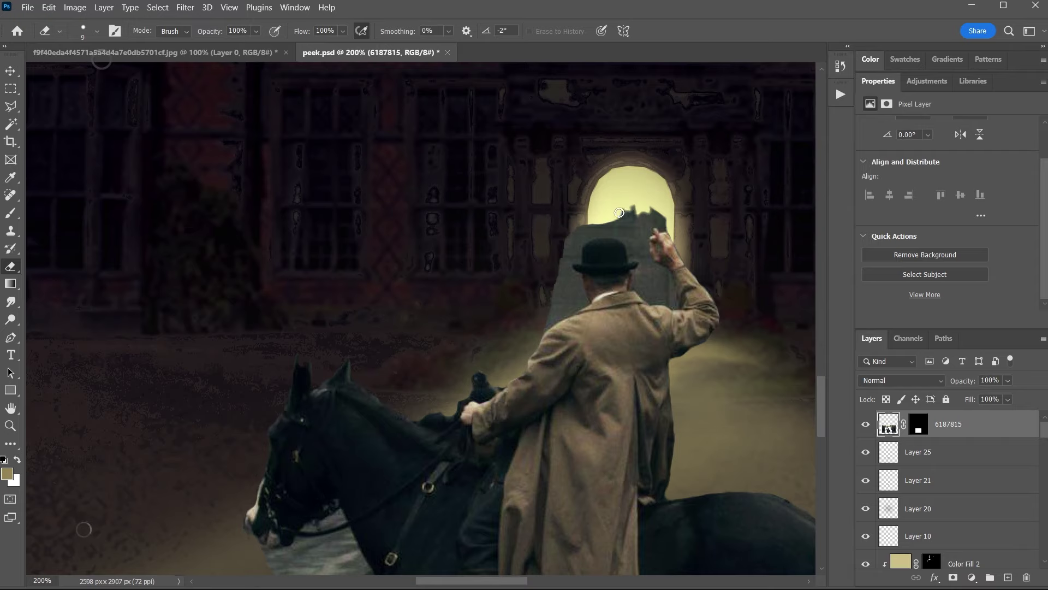
{"action": "key", "text": "ctrl+z"}
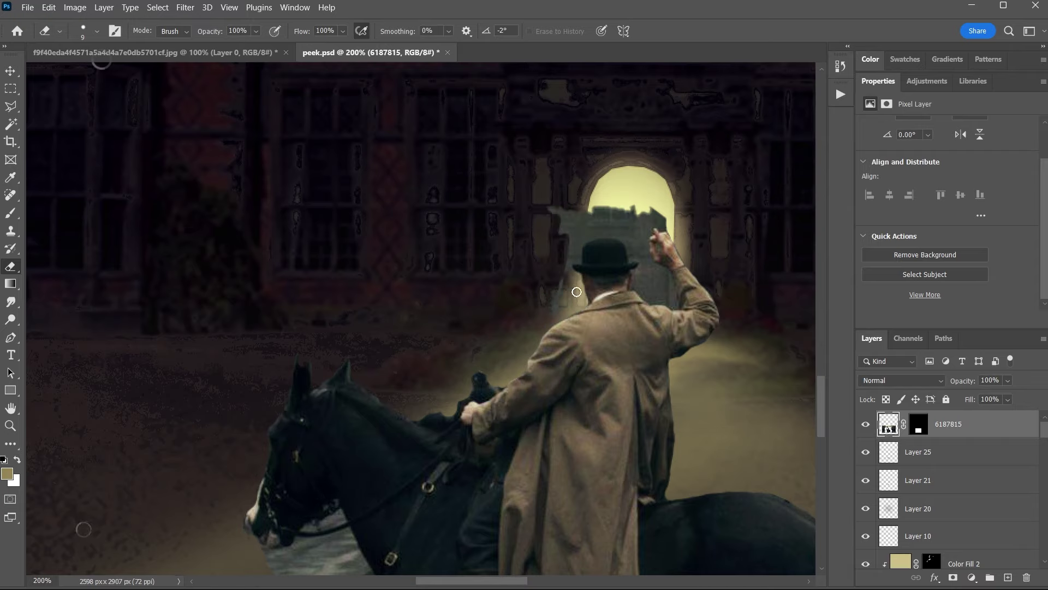
Zoom in and erase the grey gap under the horse's belly and the fringe along the boot
{"action": "key", "text": "ctrl+plus"}
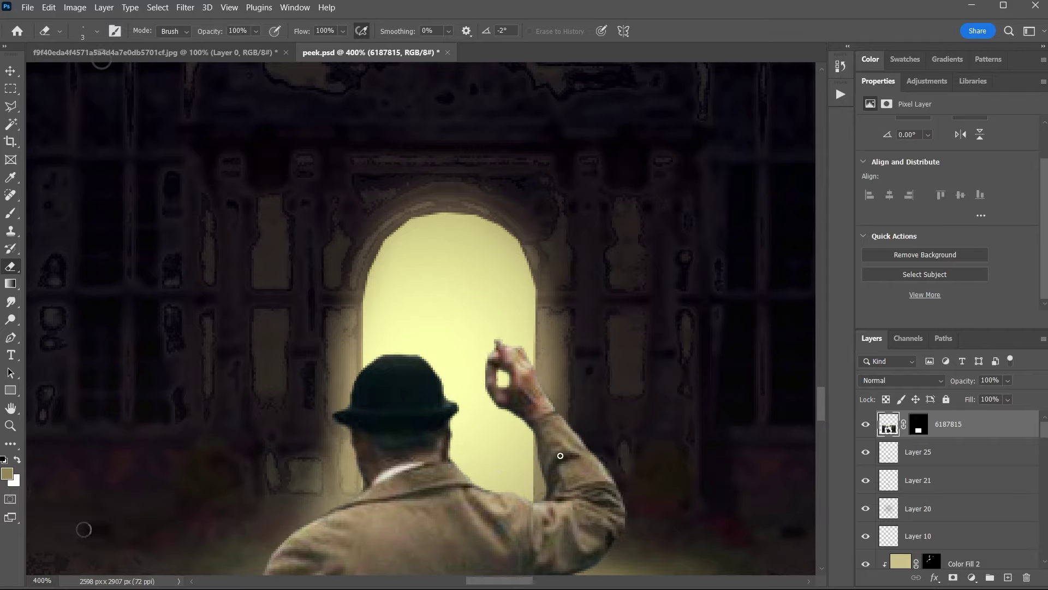
{"action": "scroll", "coordinate": [464, 344], "scroll_direction": "down", "scroll_amount": 5}
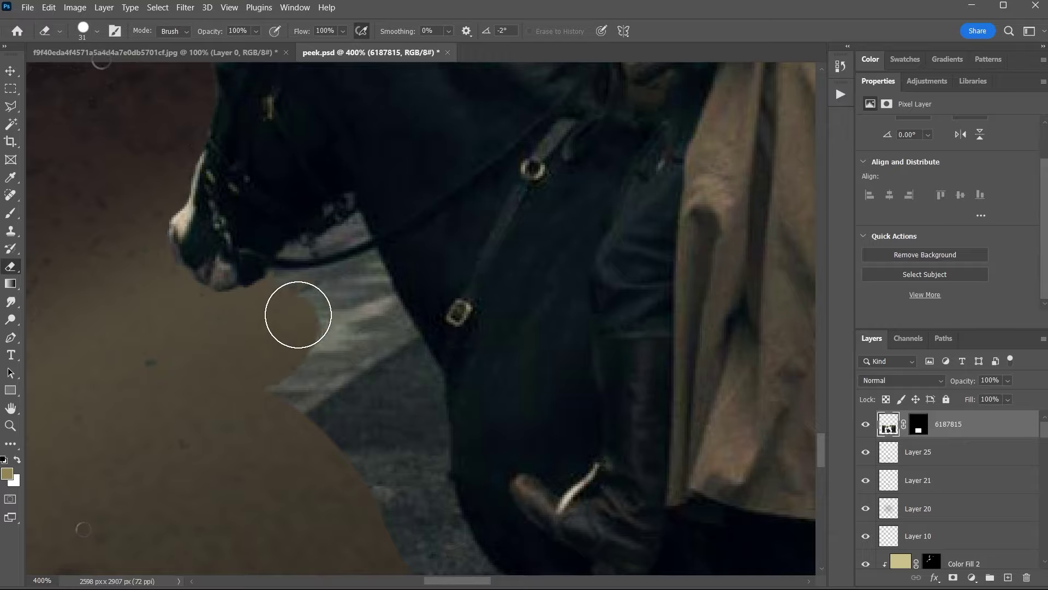
{"action": "scroll", "coordinate": [398, 440], "scroll_direction": "down", "scroll_amount": 5}
{"action": "scroll", "coordinate": [375, 461], "scroll_direction": "down", "scroll_amount": 2}
{"action": "scroll", "coordinate": [421, 448], "scroll_direction": "down", "scroll_amount": 3}
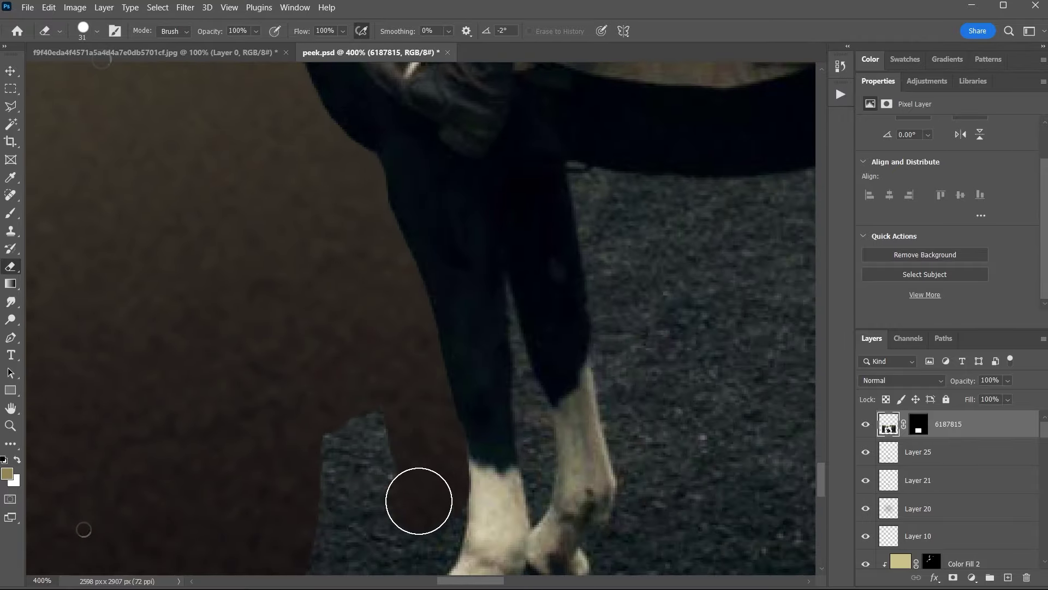
{"action": "scroll", "coordinate": [360, 518], "scroll_direction": "down", "scroll_amount": 3}
{"action": "scroll", "coordinate": [415, 470], "scroll_direction": "down", "scroll_amount": 3}
{"action": "scroll", "coordinate": [495, 333], "scroll_direction": "down", "scroll_amount": 5}
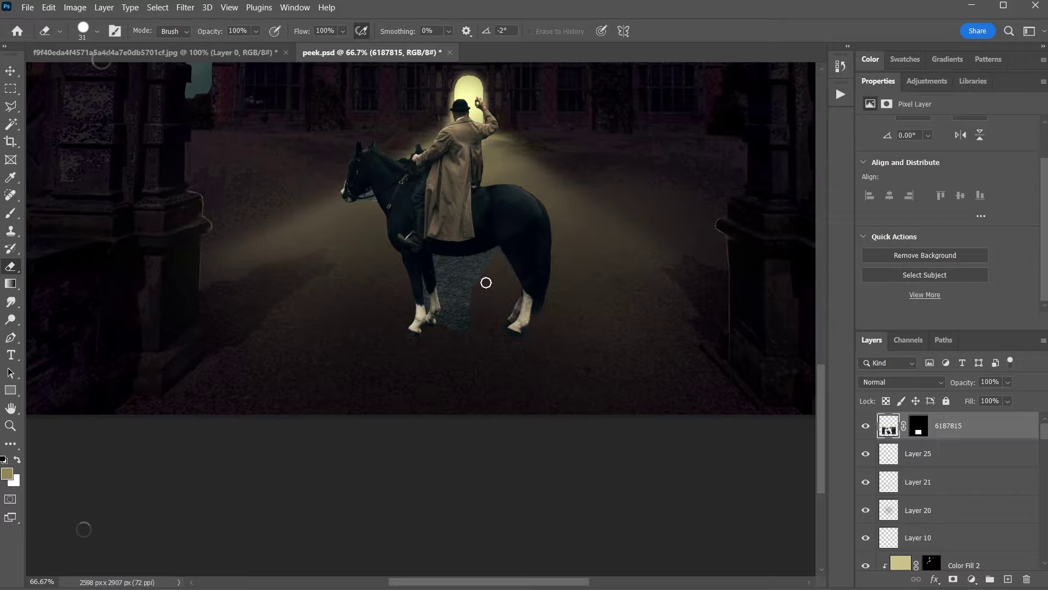
{"action": "scroll", "coordinate": [453, 251], "scroll_direction": "down", "scroll_amount": 2}
{"action": "scroll", "coordinate": [430, 227], "scroll_direction": "down", "scroll_amount": 2}
{"action": "scroll", "coordinate": [355, 328], "scroll_direction": "up", "scroll_amount": 5}
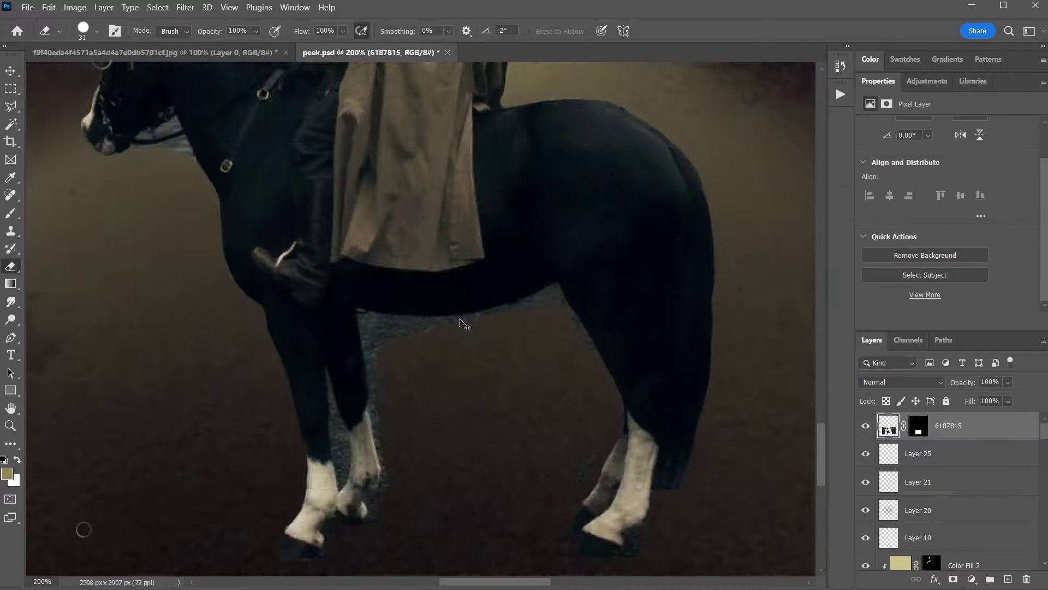
{"action": "scroll", "coordinate": [327, 366], "scroll_direction": "up", "scroll_amount": 2}
{"action": "scroll", "coordinate": [327, 365], "scroll_direction": "down", "scroll_amount": 2}
{"action": "scroll", "coordinate": [347, 493], "scroll_direction": "down", "scroll_amount": 3}
{"action": "scroll", "coordinate": [293, 508], "scroll_direction": "up", "scroll_amount": 6}
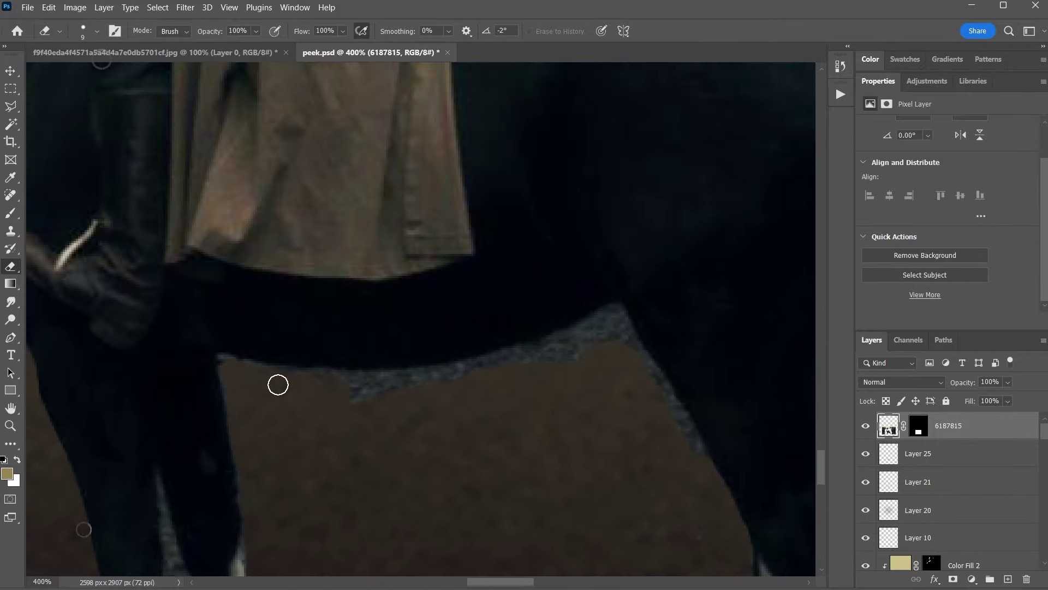
{"action": "left_click_drag", "start_coordinate": [614, 328], "coordinate": [653, 372]}
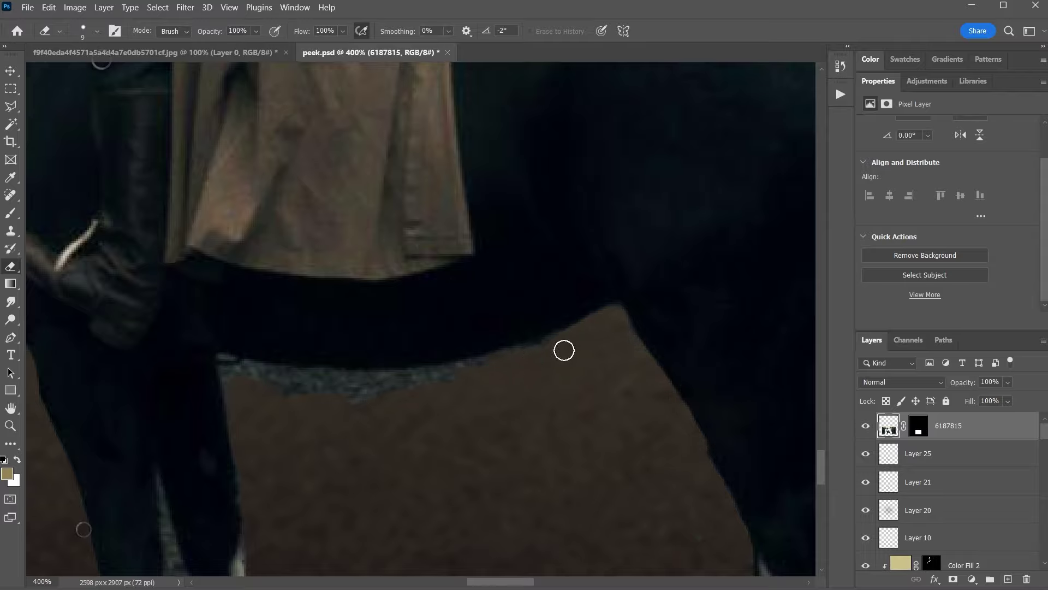
{"action": "key", "text": "bracketleft"}
{"action": "key", "text": "bracketleft"}
{"action": "key", "text": "bracketleft"}
{"action": "scroll", "coordinate": [297, 468], "scroll_direction": "down", "scroll_amount": 5}
{"action": "scroll", "coordinate": [375, 561], "scroll_direction": "up", "scroll_amount": 2}
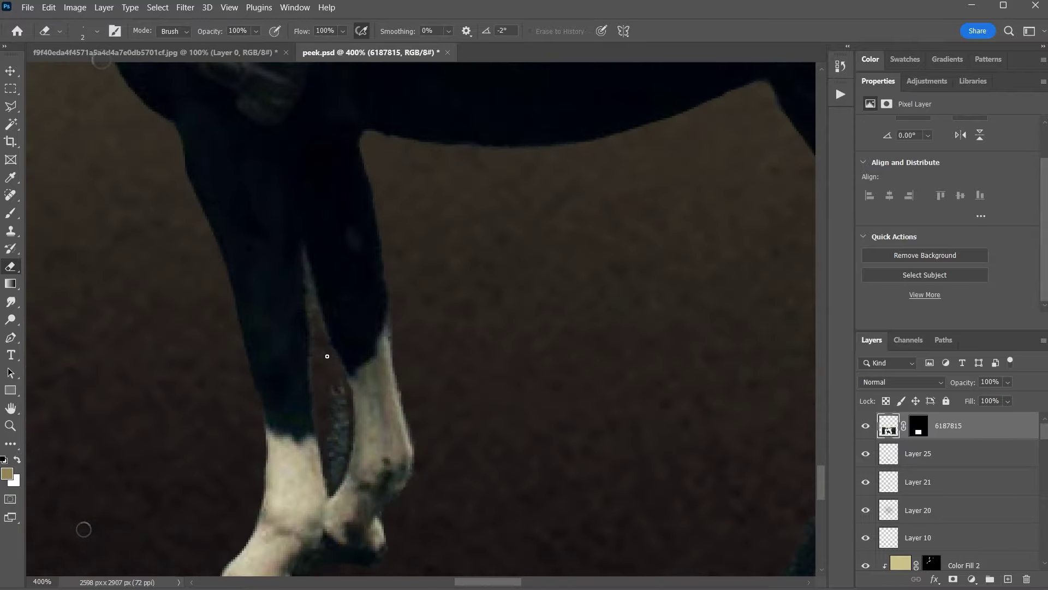
{"action": "scroll", "coordinate": [318, 348], "scroll_direction": "down", "scroll_amount": 5}
{"action": "scroll", "coordinate": [320, 461], "scroll_direction": "up", "scroll_amount": 3}
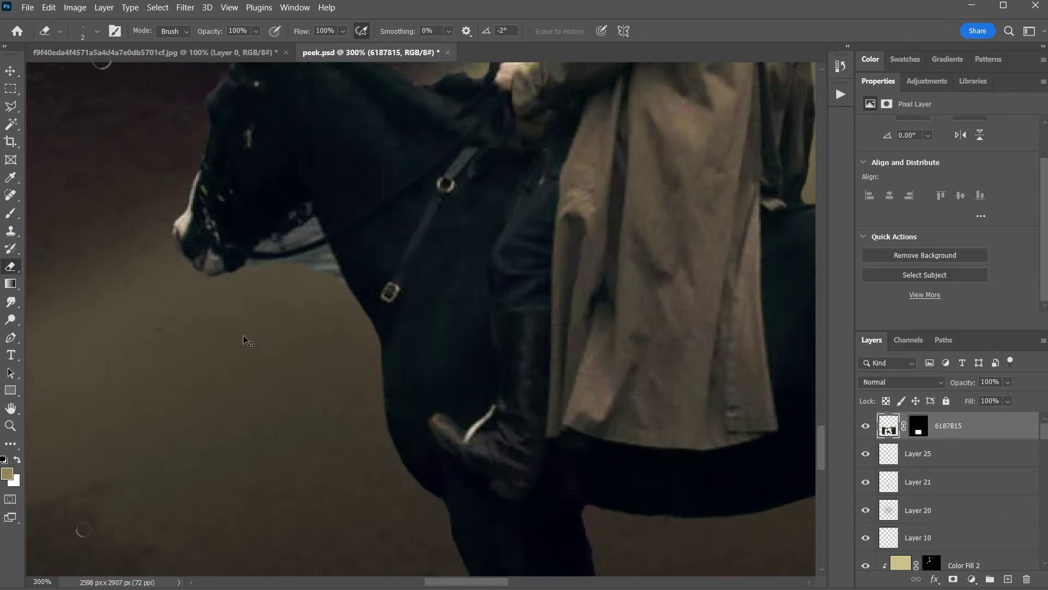
{"action": "scroll", "coordinate": [243, 344], "scroll_direction": "up", "scroll_amount": 3}
{"action": "scroll", "coordinate": [421, 253], "scroll_direction": "up", "scroll_amount": 2}
{"action": "scroll", "coordinate": [496, 235], "scroll_direction": "down", "scroll_amount": 1}
{"action": "mouse_move", "coordinate": [473, 227]}
{"action": "left_mouse_down"}
{"action": "mouse_move", "coordinate": [253, 347]}
{"action": "mouse_move", "coordinate": [372, 358]}
{"action": "left_mouse_up"}
Scale the horse and rider down to fit the lit road
{"action": "scroll", "coordinate": [443, 327], "scroll_direction": "up", "scroll_amount": 2}
{"action": "scroll", "coordinate": [444, 329], "scroll_direction": "down", "scroll_amount": 10}
{"action": "key", "text": "v"}
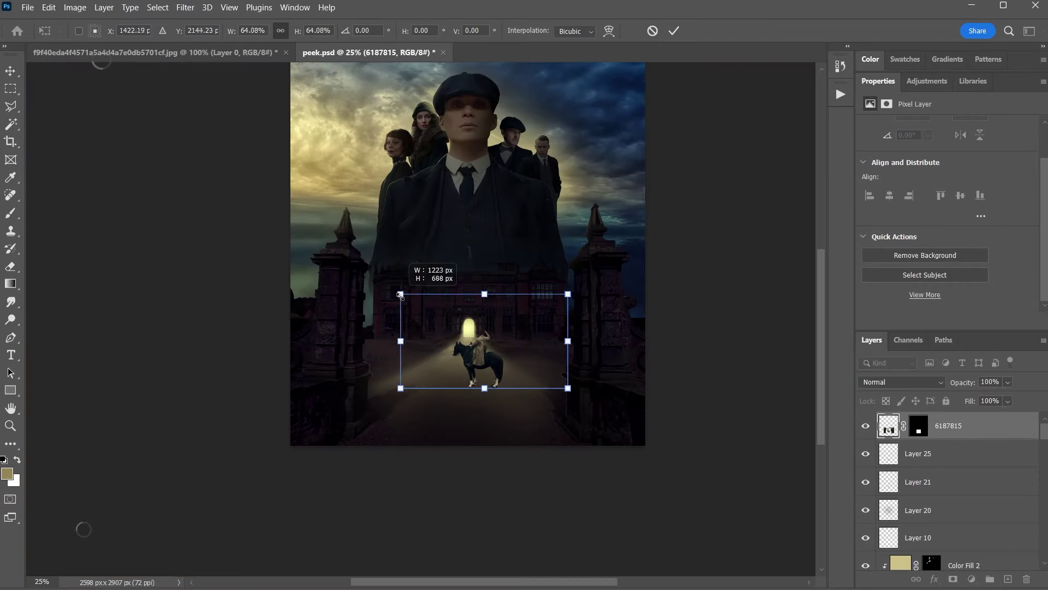
{"action": "left_click_drag", "start_coordinate": [468, 426], "coordinate": [480, 372]}
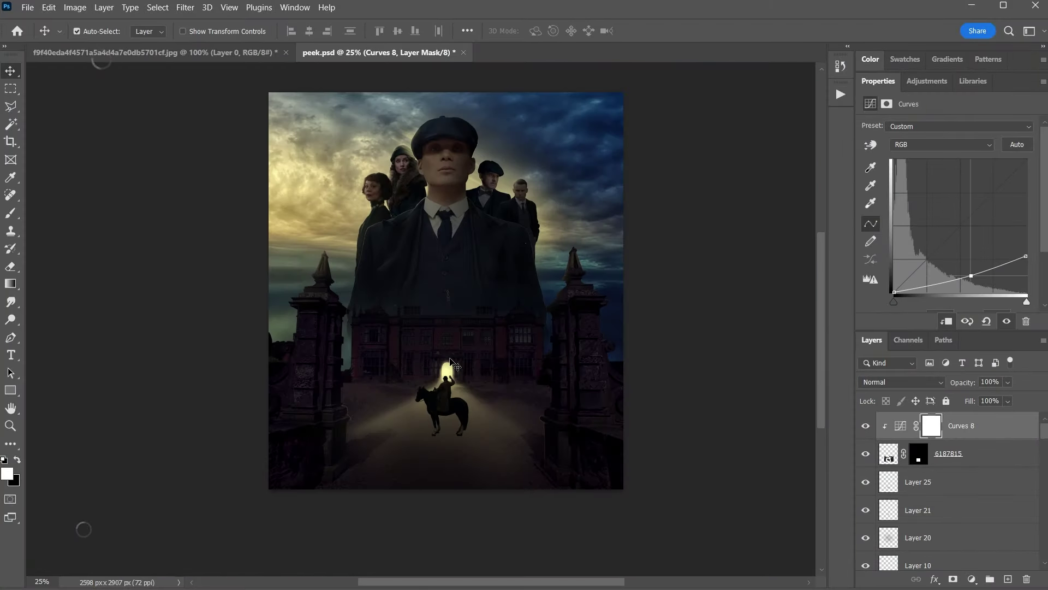
Duplicate and flip the rider into a long perspective shadow with a black Color Overlay
{"action": "key", "text": "ctrl+j"}
{"action": "key", "text": "ctrl+t"}
{"action": "left_click_drag", "start_coordinate": [358, 504], "coordinate": [166, 480]}
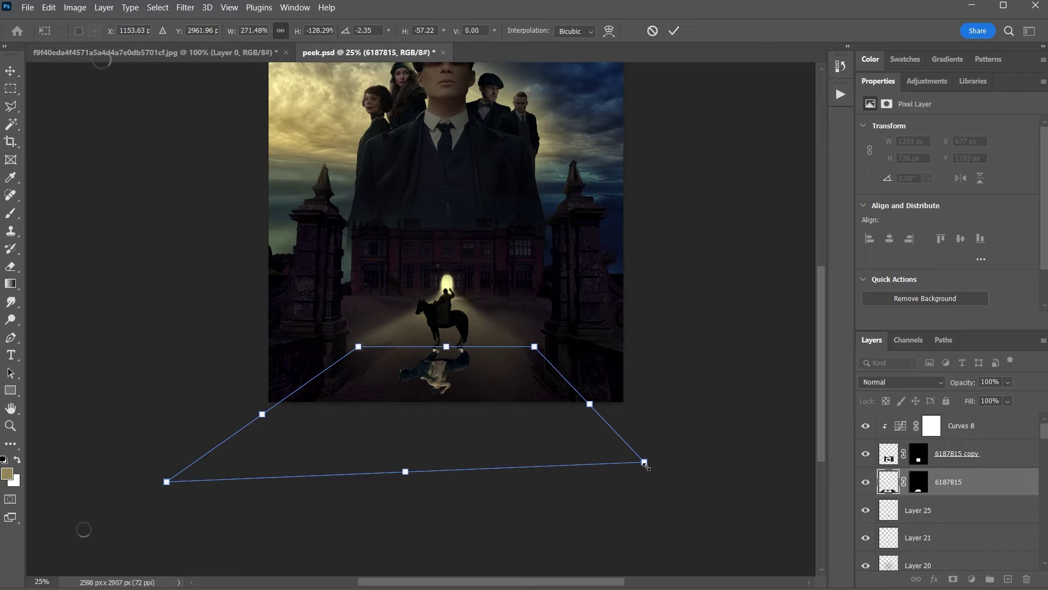
{"action": "key", "text": "Return"}
{"action": "left_click", "coordinate": [934, 579]}
{"action": "left_click", "coordinate": [939, 533]}
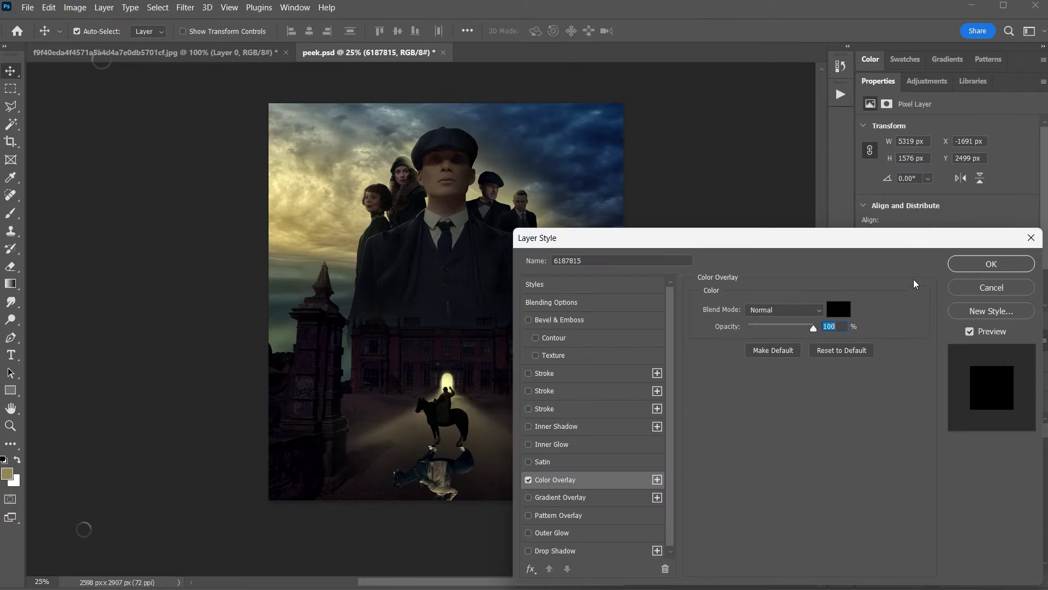
{"action": "left_click", "coordinate": [995, 330]}
Warp the shadow so it meets the horse's hooves
{"action": "scroll", "coordinate": [464, 453], "scroll_direction": "up", "scroll_amount": 2}
{"action": "scroll", "coordinate": [463, 453], "scroll_direction": "up", "scroll_amount": 2}
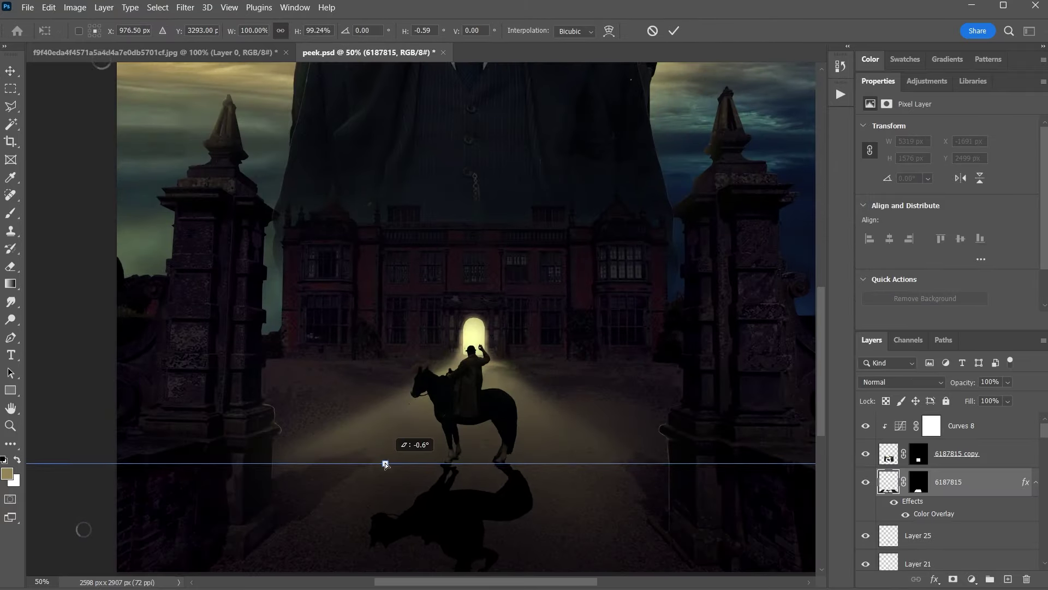
{"action": "scroll", "coordinate": [463, 453], "scroll_direction": "up", "scroll_amount": 2}
{"action": "key", "text": "ctrl+t"}
{"action": "scroll", "coordinate": [350, 448], "scroll_direction": "up", "scroll_amount": 2}
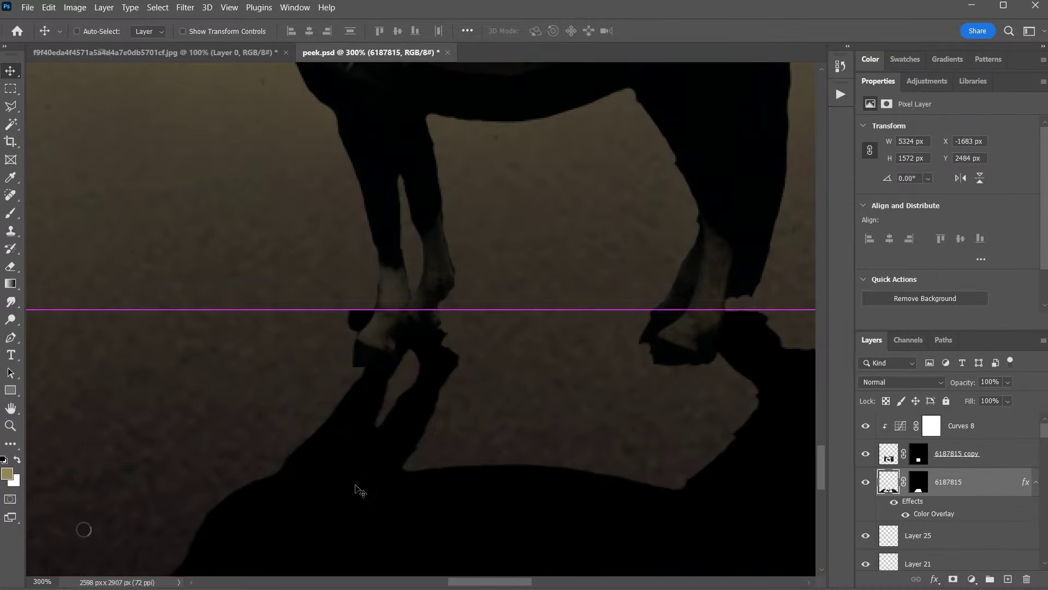
{"action": "left_click_drag", "start_coordinate": [443, 336], "coordinate": [445, 356]}
{"action": "key", "text": "Return"}
Blur the shadow layer 6187815 with a 3.6 px Gaussian Blur
{"action": "key", "text": "b"}
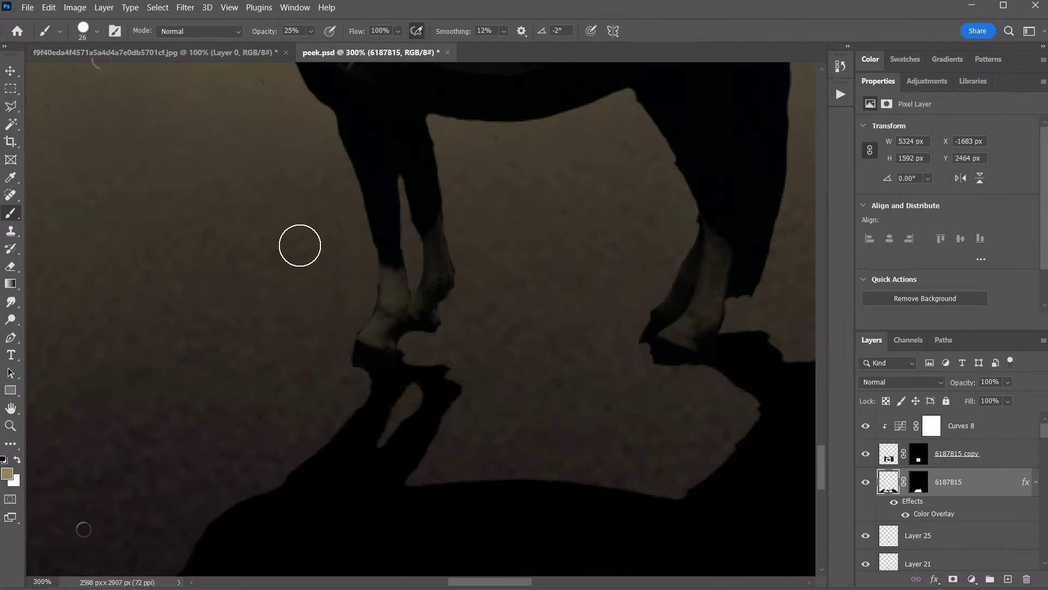
{"action": "left_click", "coordinate": [506, 454], "text": "ctrl"}
{"action": "key", "text": "v"}
{"action": "key", "text": "ctrl+0"}
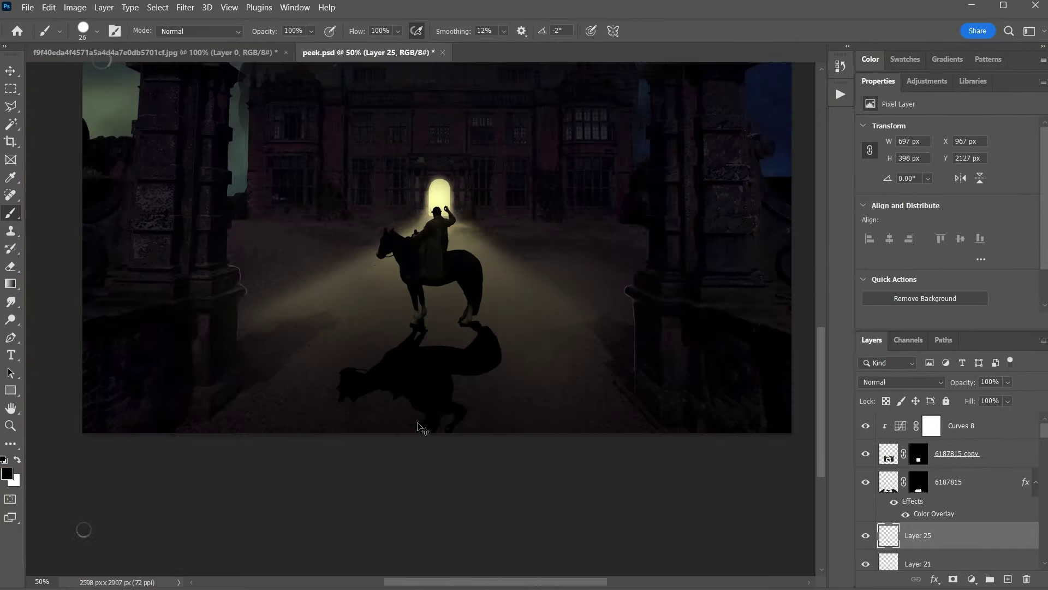
{"action": "left_click", "coordinate": [443, 497], "text": "ctrl"}
{"action": "left_click", "coordinate": [185, 7]}
{"action": "left_click_drag", "start_coordinate": [693, 431], "coordinate": [682, 431]}
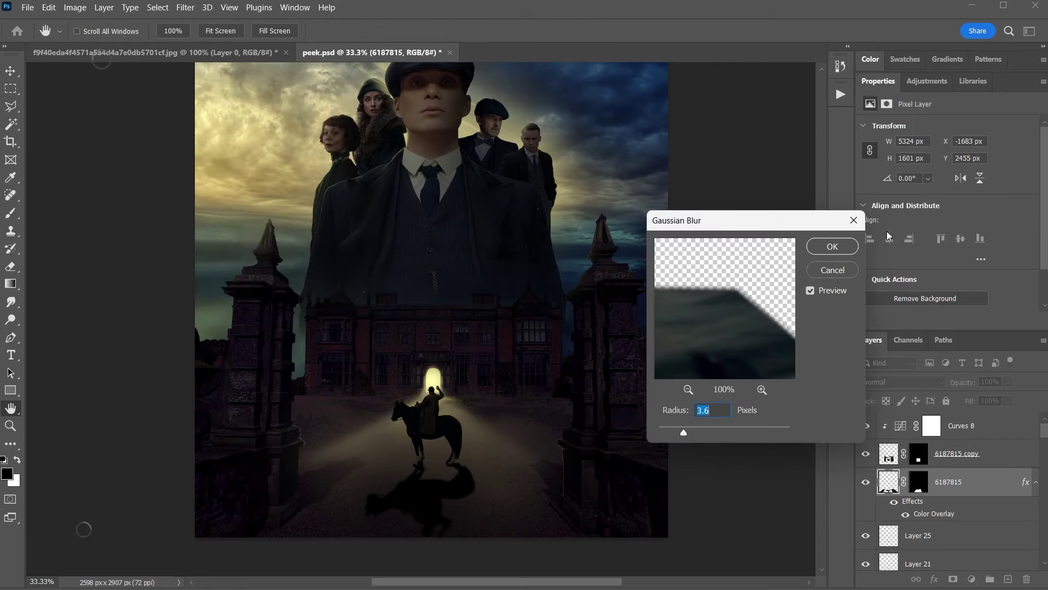
{"action": "left_click", "coordinate": [824, 244]}
Save the document and stamp all visible layers into a new merged layer
{"action": "key", "text": "ctrl+minus"}
{"action": "key", "text": "ctrl+s"}
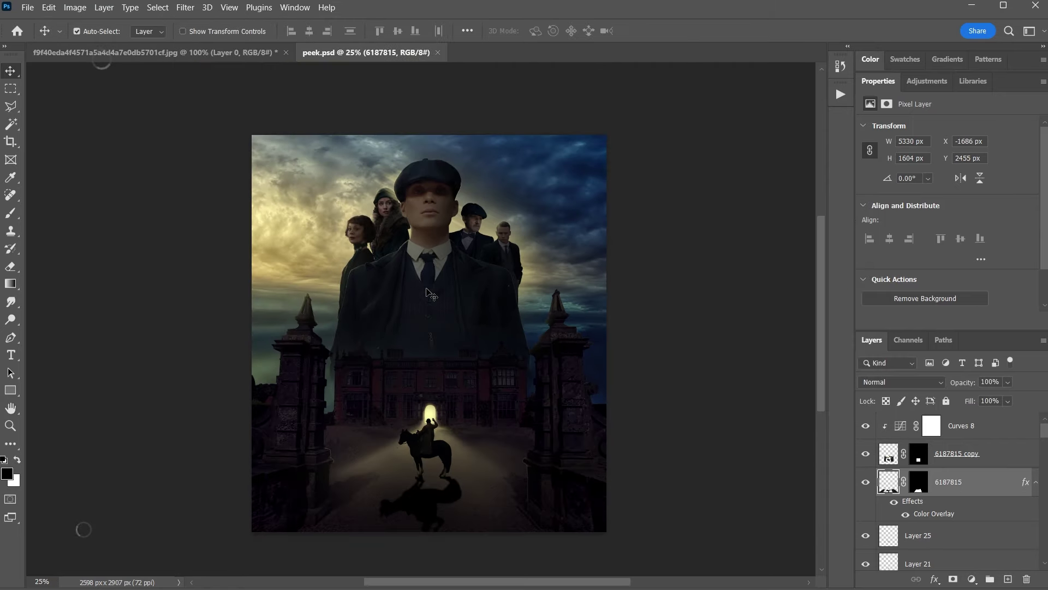
{"action": "key", "text": "ctrl+shift+alt+e"}
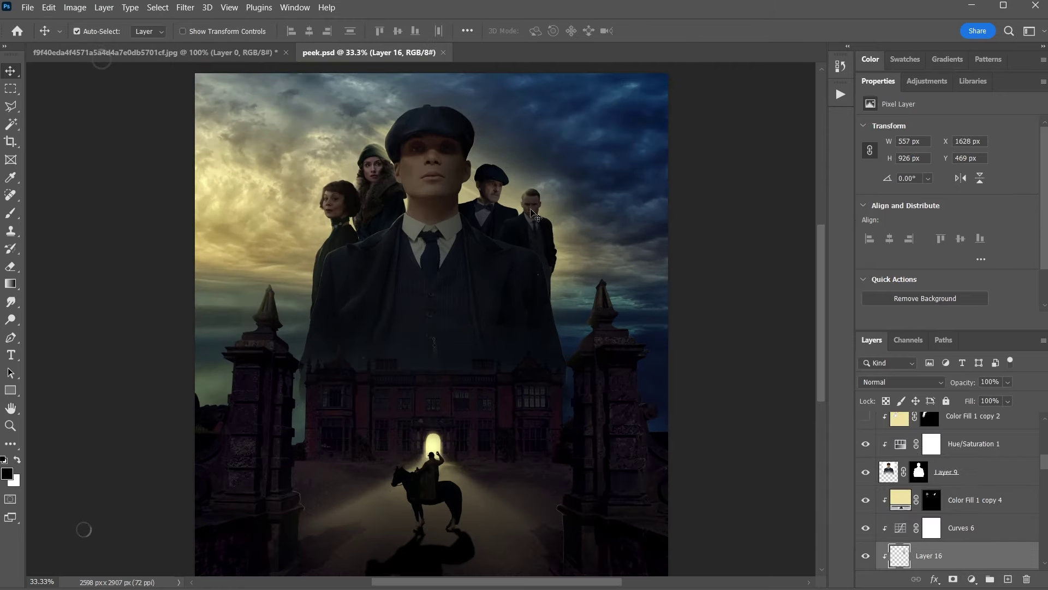
In Camera Raw, raise exposure, ease contrast, lower highlights and shadows, and add clarity
{"action": "key", "text": "ctrl+shift+a"}
{"action": "left_click_drag", "start_coordinate": [909, 317], "coordinate": [904, 317]}
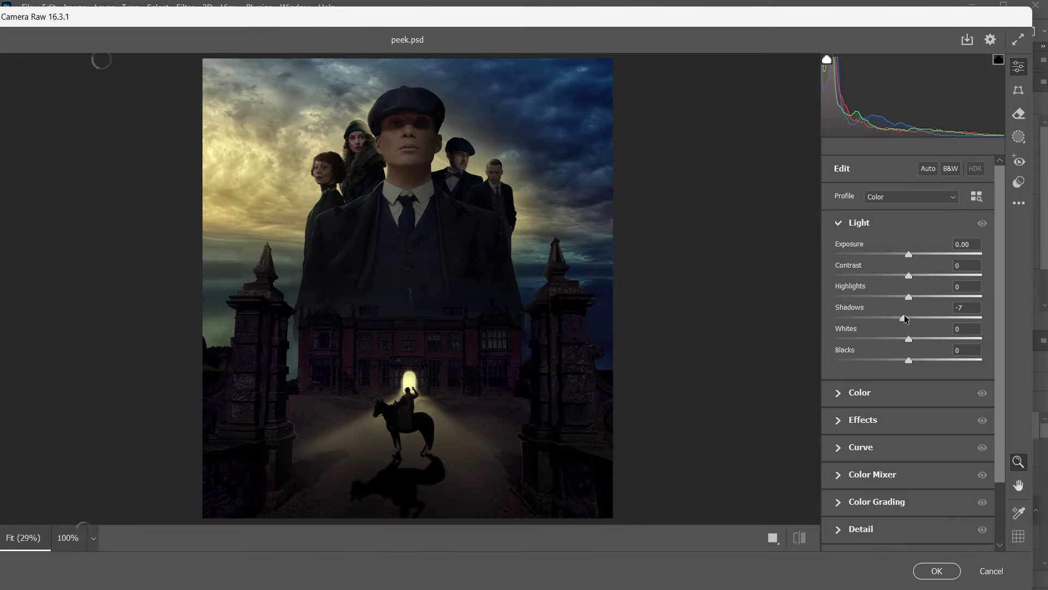
{"action": "left_click_drag", "start_coordinate": [898, 276], "coordinate": [910, 254]}
{"action": "mouse_move", "coordinate": [909, 318]}
{"action": "left_mouse_down"}
{"action": "mouse_move", "coordinate": [907, 296]}
{"action": "mouse_move", "coordinate": [900, 307]}
{"action": "left_mouse_up"}
{"action": "left_click", "coordinate": [862, 419]}
{"action": "mouse_move", "coordinate": [909, 329]}
{"action": "left_mouse_down"}
{"action": "mouse_move", "coordinate": [919, 329]}
{"action": "mouse_move", "coordinate": [931, 289]}
{"action": "left_mouse_up"}
{"action": "scroll", "coordinate": [884, 328], "scroll_direction": "down", "scroll_amount": 1}
Brighten the curve's Lights, set Blues hue to -24, and tint highlights blue-purple
{"action": "left_click", "coordinate": [865, 371]}
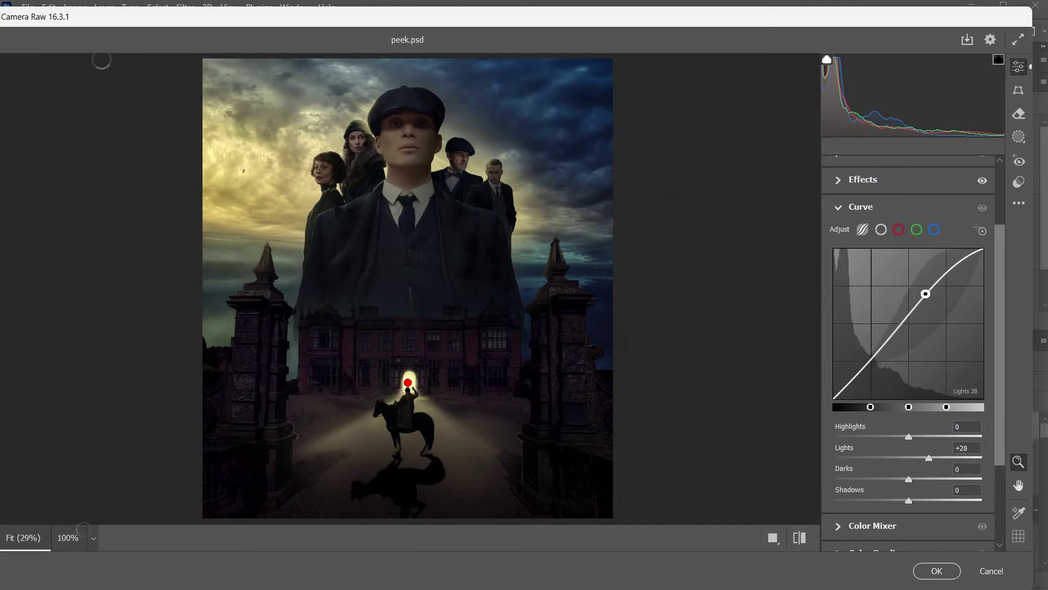
{"action": "left_click_drag", "start_coordinate": [899, 399], "coordinate": [899, 389]}
{"action": "left_click", "coordinate": [872, 525]}
{"action": "left_click_drag", "start_coordinate": [908, 437], "coordinate": [891, 437]}
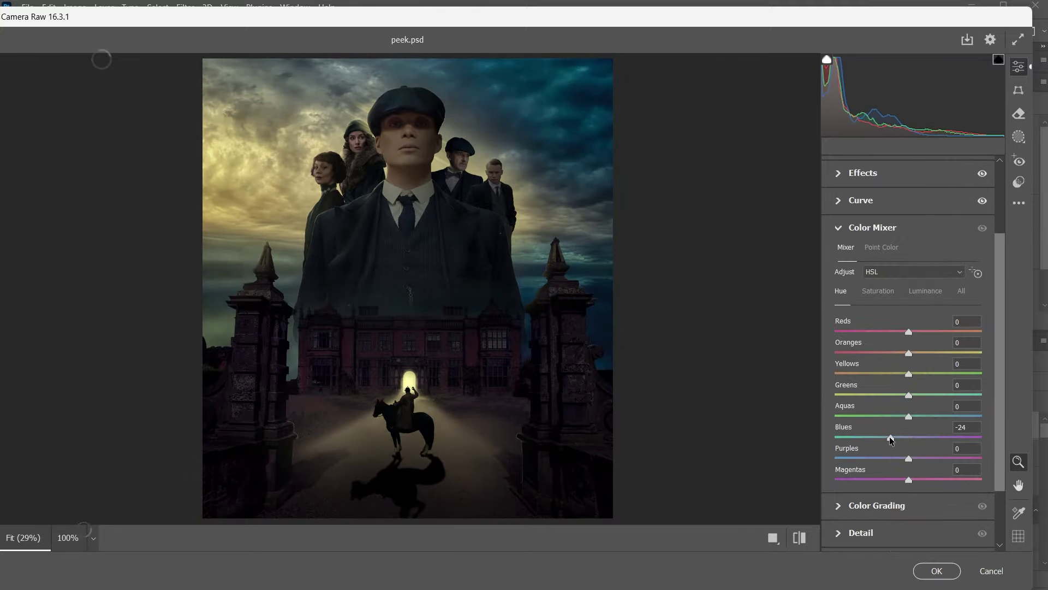
{"action": "left_click", "coordinate": [876, 505]}
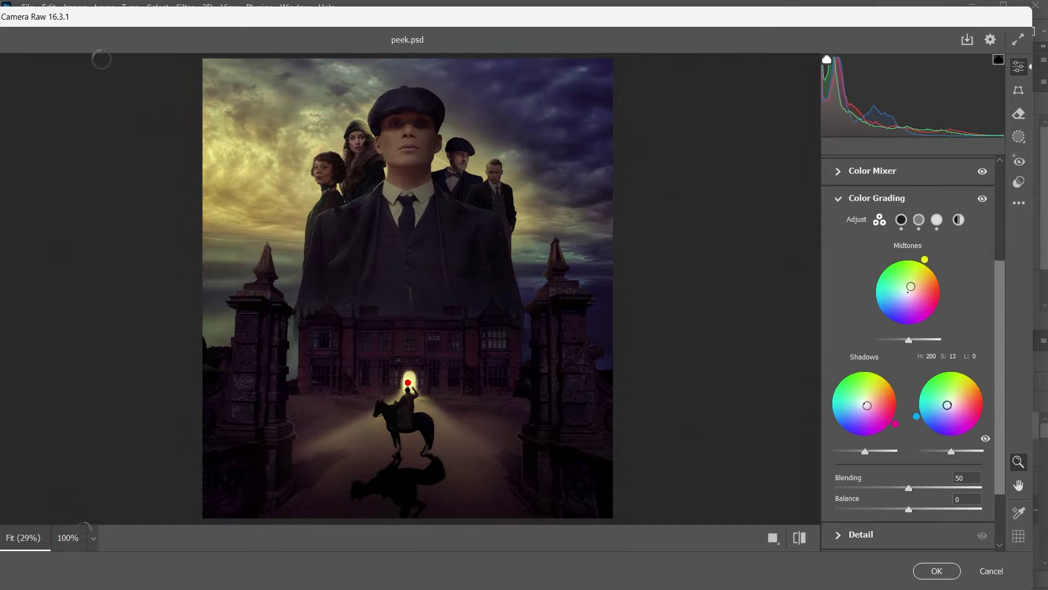
{"action": "left_click_drag", "start_coordinate": [947, 405], "coordinate": [949, 415]}
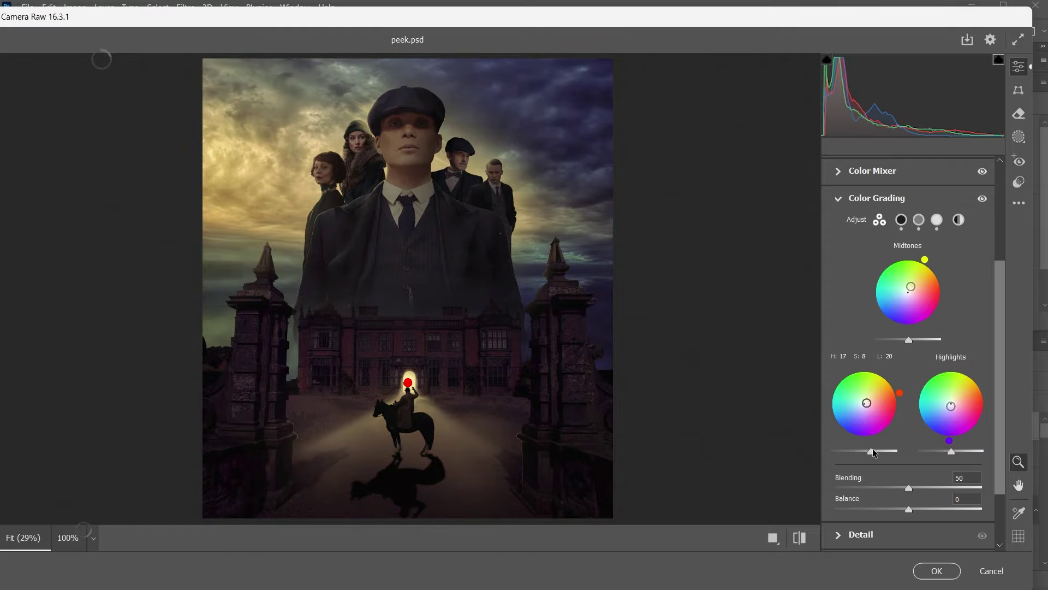
{"action": "left_click_drag", "start_coordinate": [871, 451], "coordinate": [865, 450]}
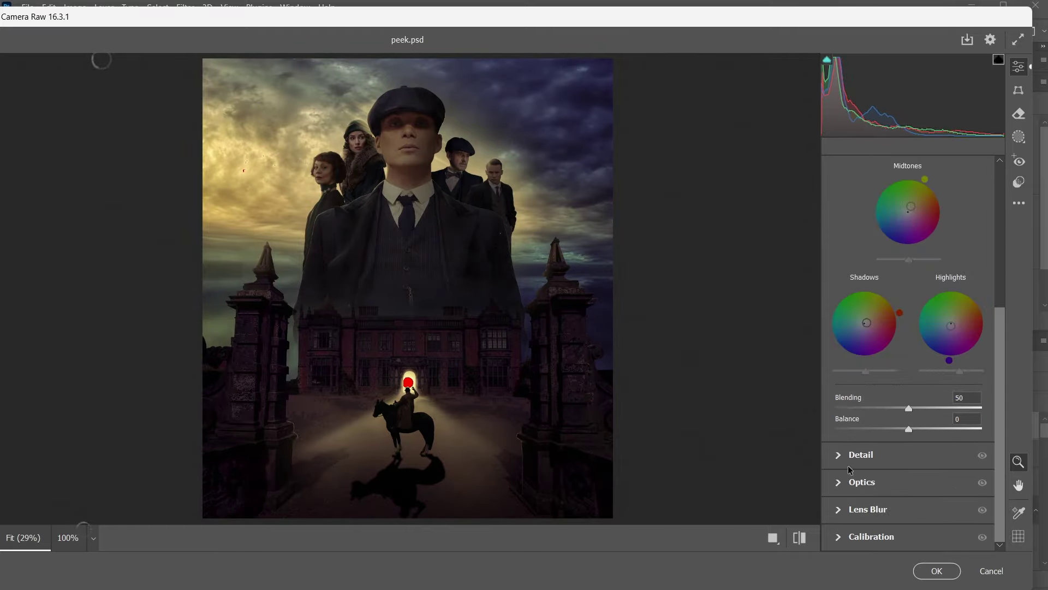